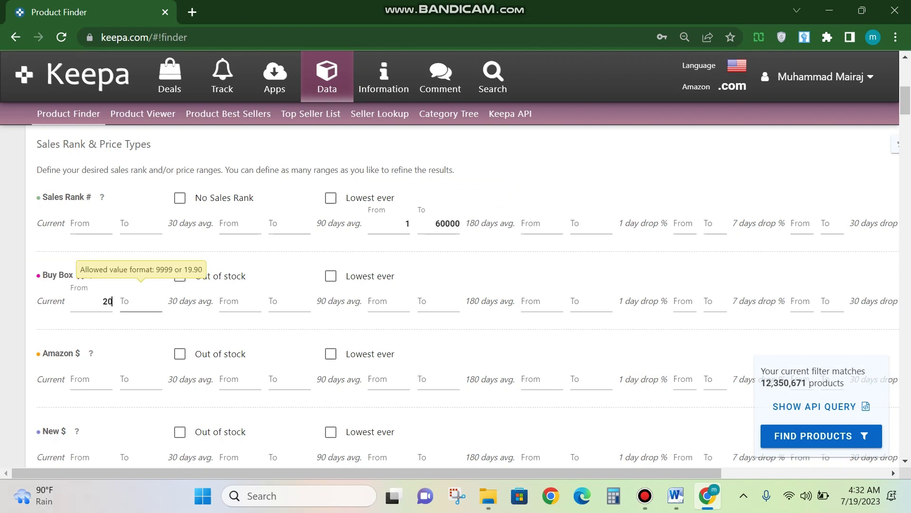
Step: Cap the current Buy Box price at 80 and restrict the Amazon price filter to products out of stock
click(141, 301)
text(80)
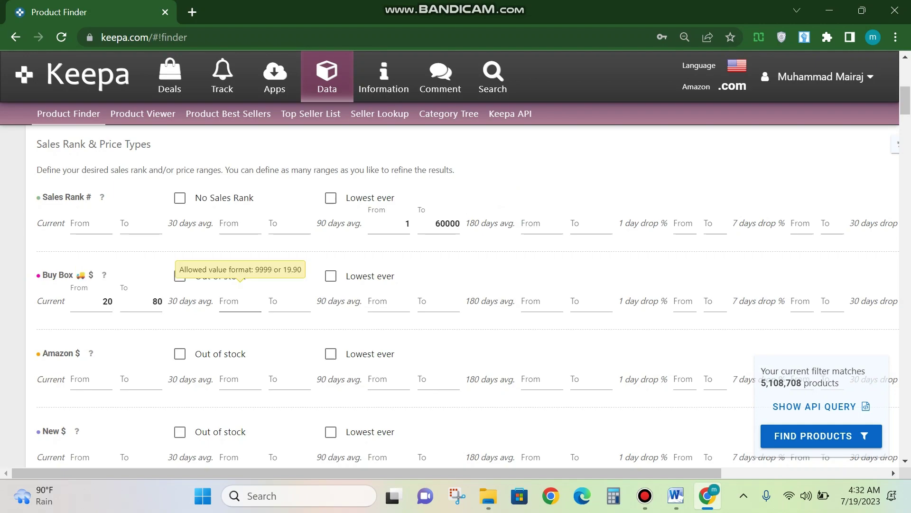
scroll(456, 275, down, 2)
click(179, 282)
Step: Restrict the product search to the Beauty & Personal Care root category
scroll(180, 283, down, 18)
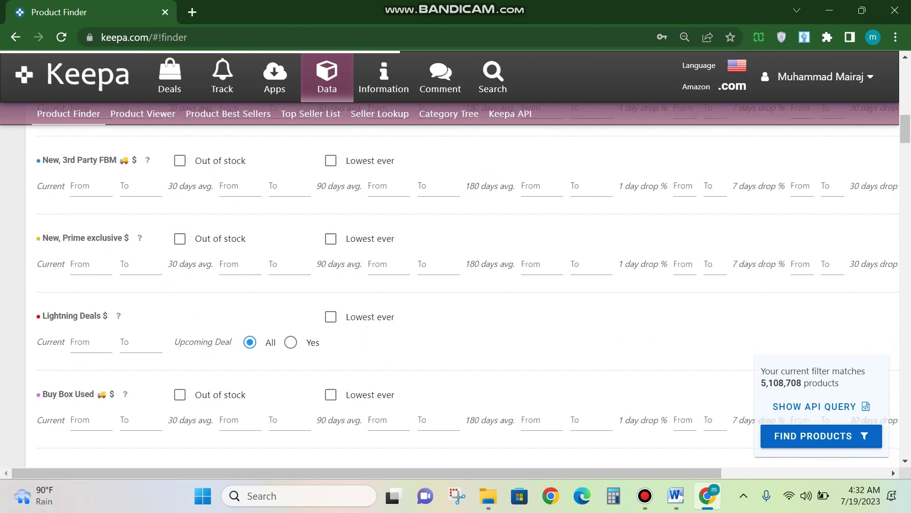
scroll(456, 285, down, 15)
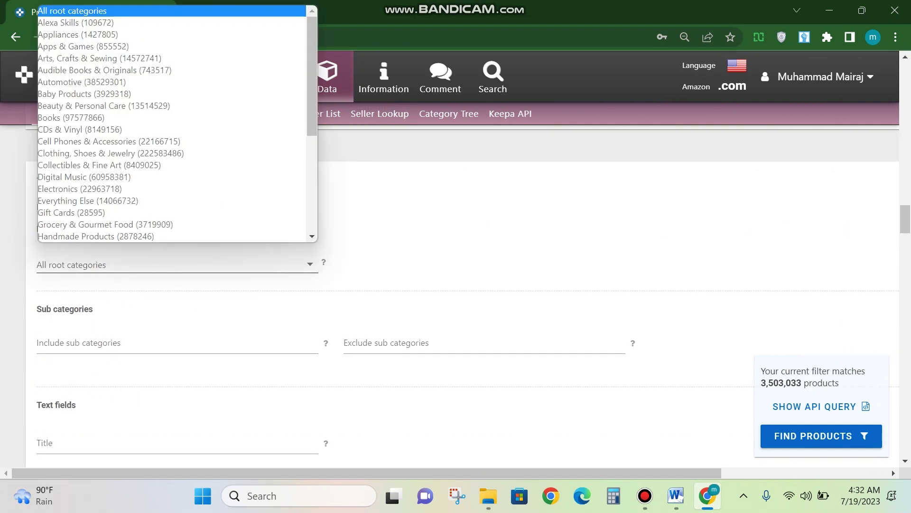
key(b)
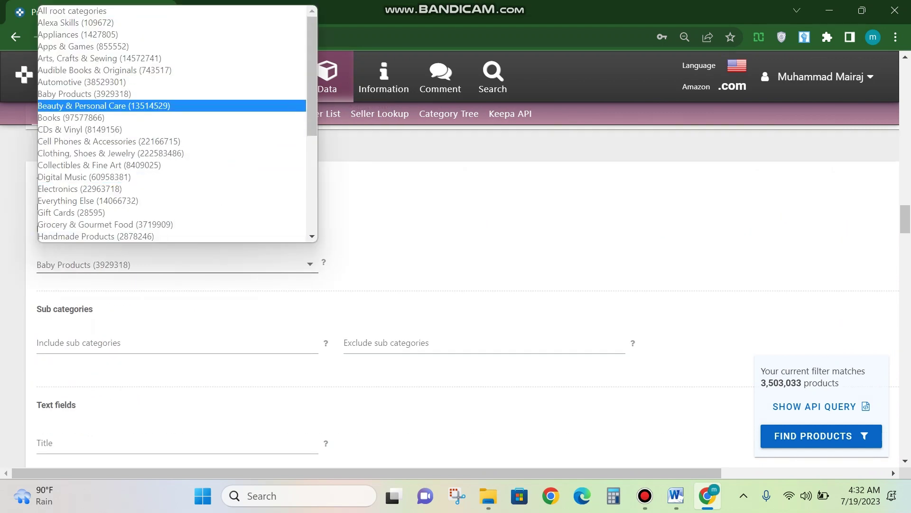
key(Return)
Step: Set the current New Offer Count range from 3 to 25
scroll(456, 285, down, 10)
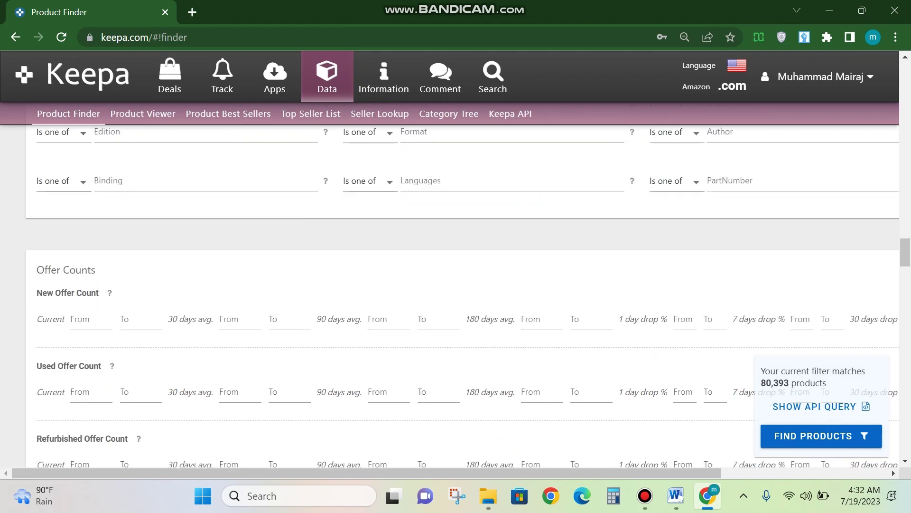
scroll(112, 247, down, 2)
click(112, 247)
text(3)
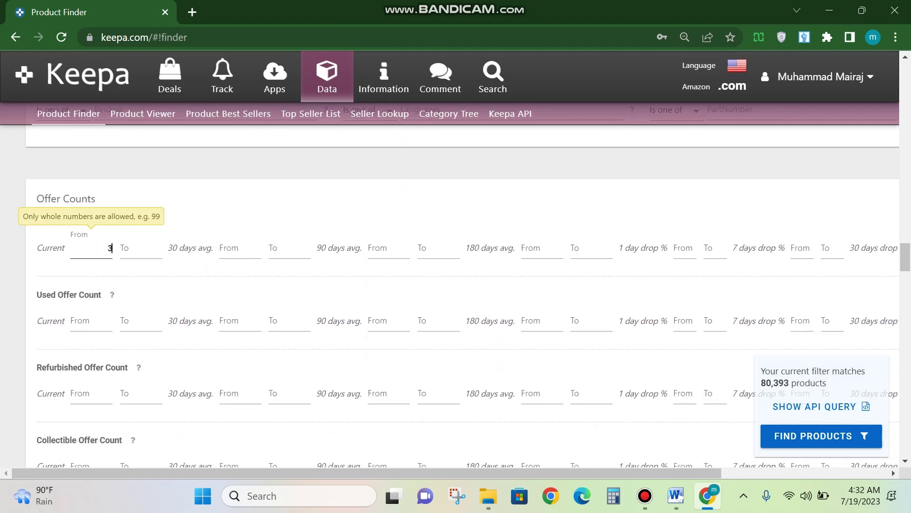
key(Tab)
text(25)
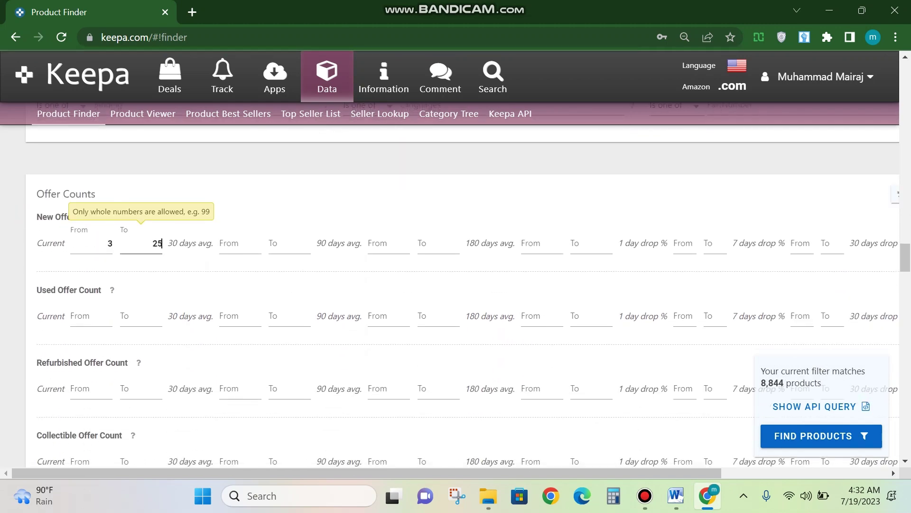
Step: Limit the Buy Box Seller to 3rd Party, with Buy Box: Is FBA set to Yes and Unqualified set to No
scroll(456, 285, down, 9)
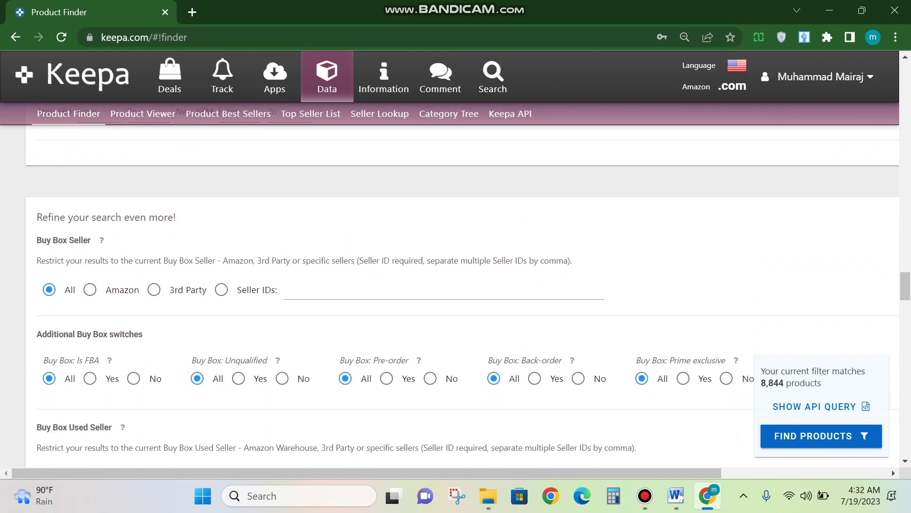
scroll(455, 285, down, 1)
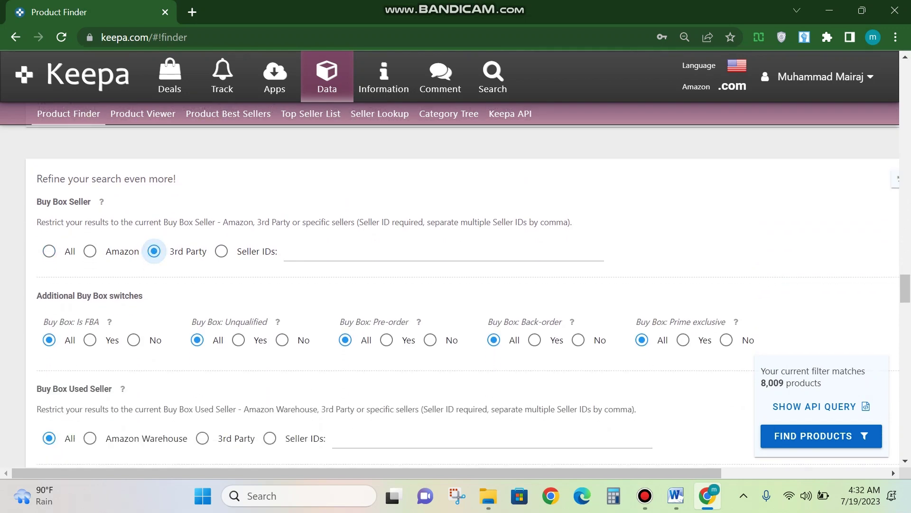
click(90, 307)
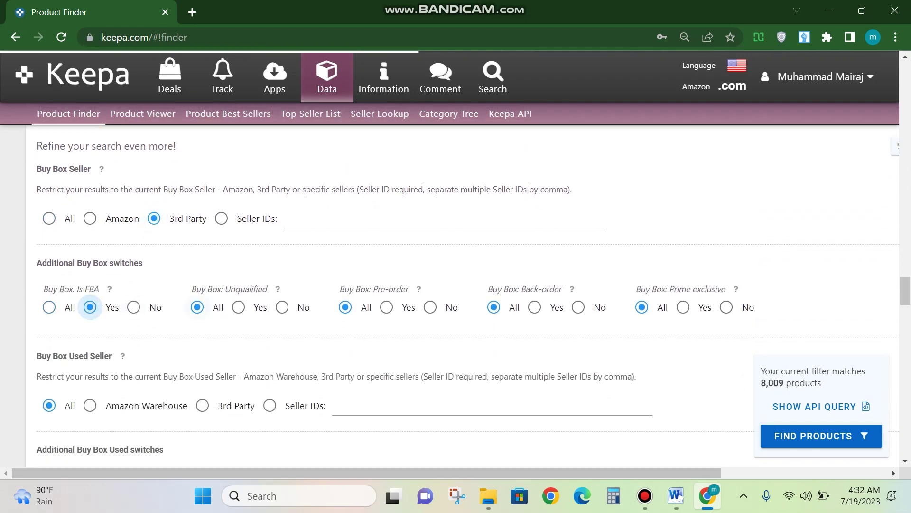
click(282, 307)
Step: Exclude digital products and limit variations to No Variations, showing only one variation per product
scroll(455, 285, down, 3)
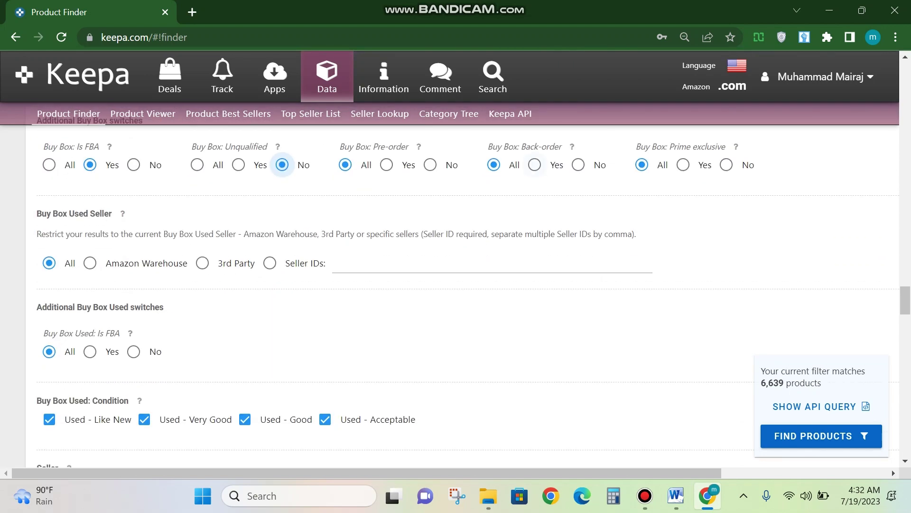
scroll(455, 285, down, 1)
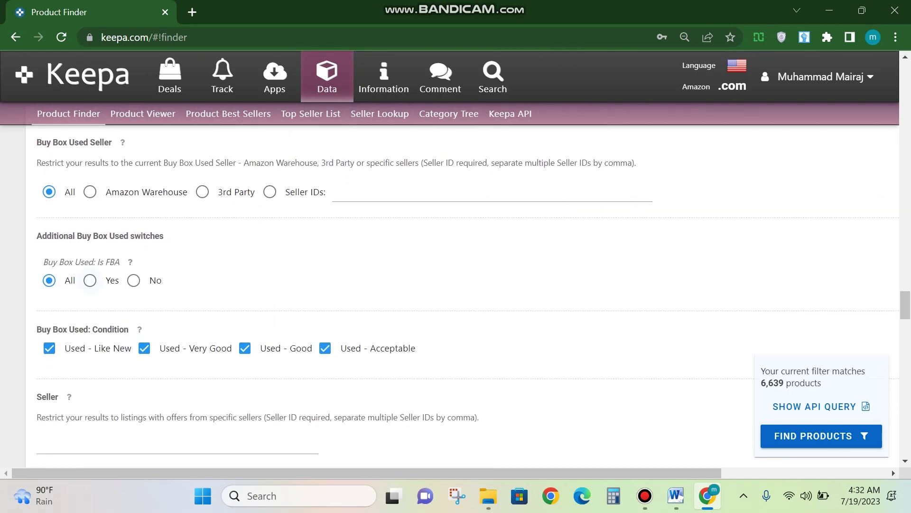
scroll(456, 284, down, 6)
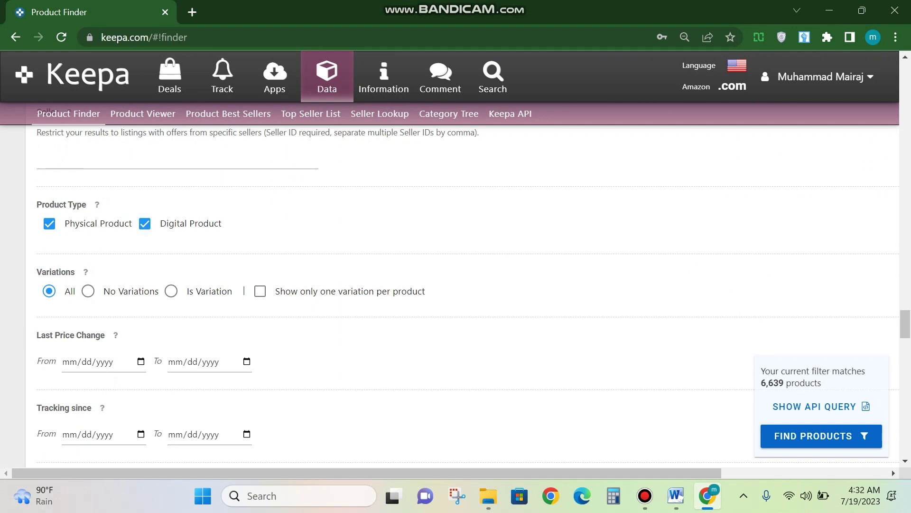
click(145, 223)
scroll(144, 224, down, 3)
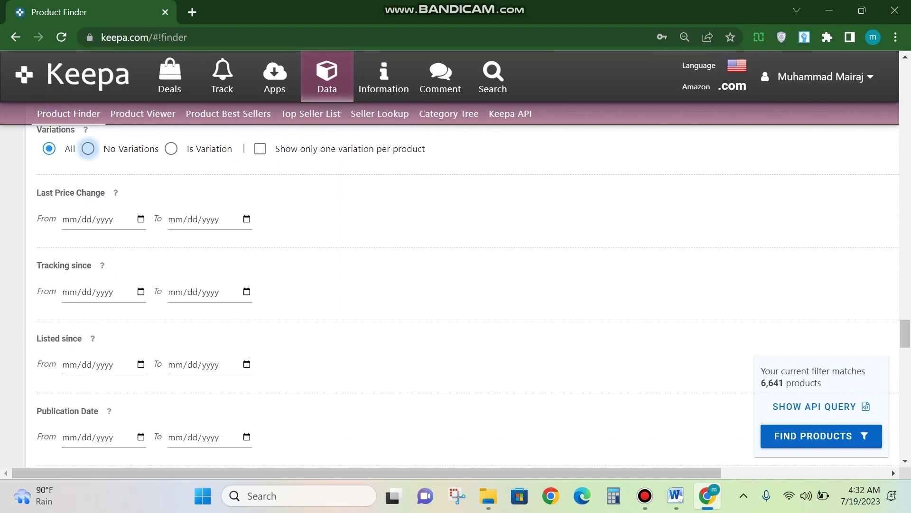
click(88, 149)
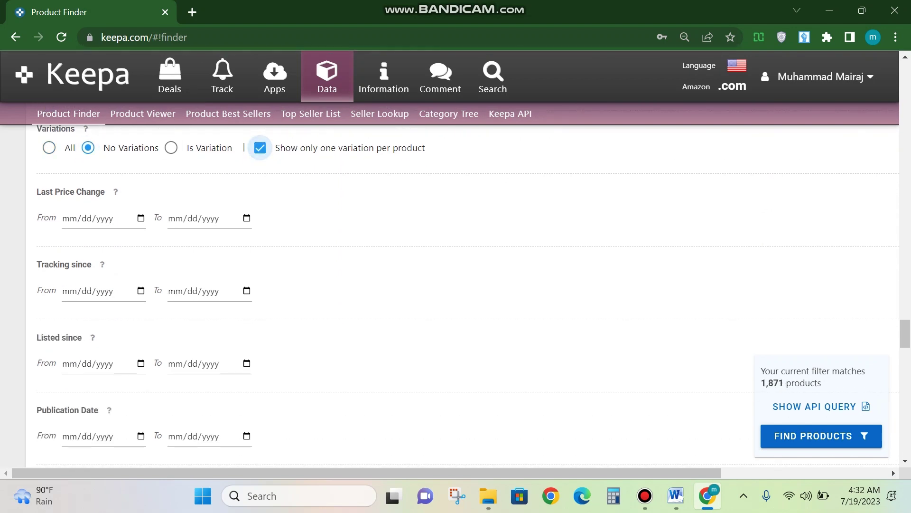
Step: Set the minimum rating to 4 and the minimum current review count to 50
scroll(143, 237, down, 6)
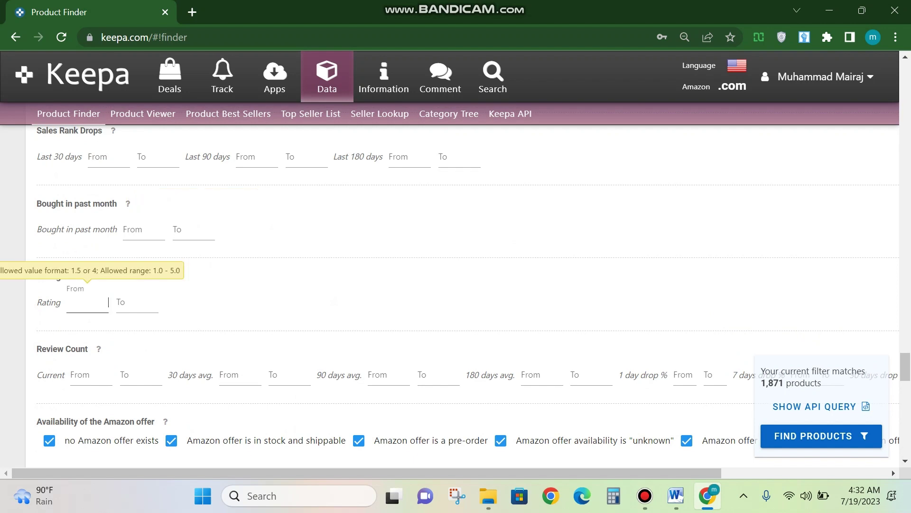
text(4)
click(91, 375)
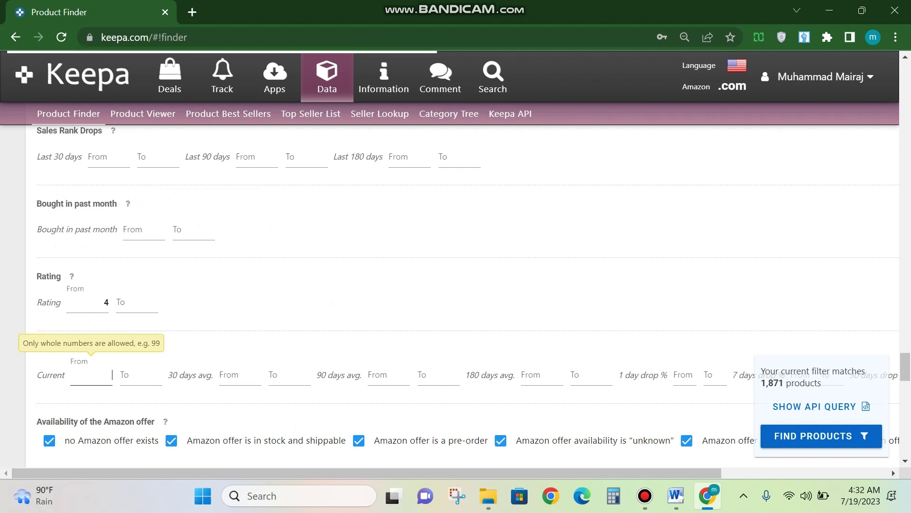
text(5)
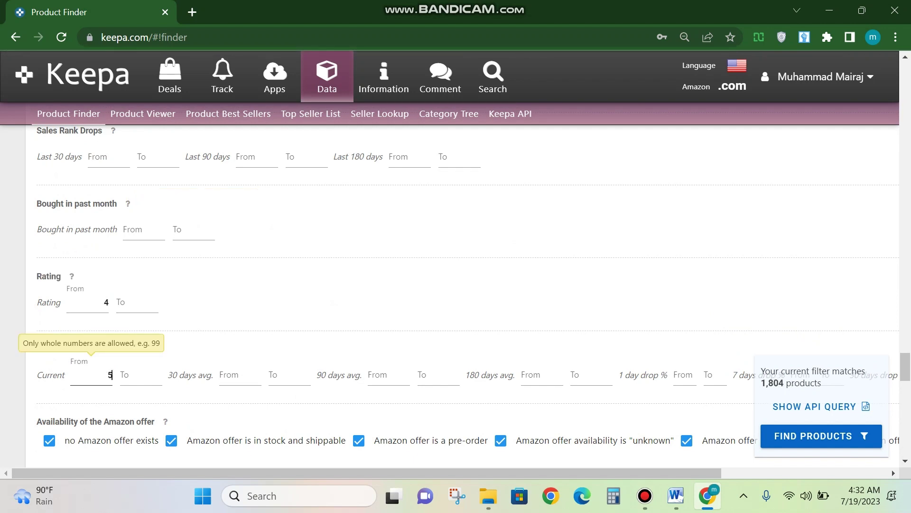
text(0)
Step: Exclude Amazon offers that are in stock and shippable, pre-order, or back-ordered from the availability filter
scroll(456, 285, down, 3)
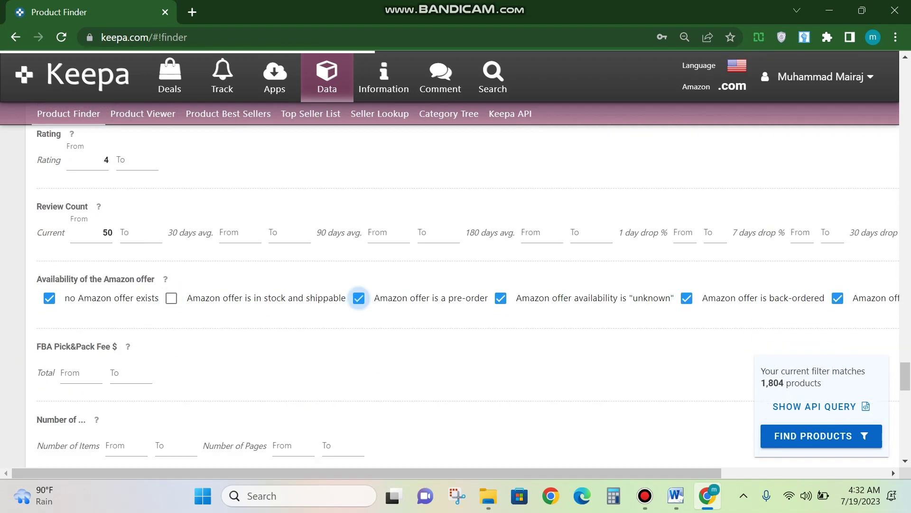
click(359, 298)
click(687, 298)
Step: Set the maximum item weight to 2500 g
scroll(686, 298, down, 3)
scroll(455, 285, down, 6)
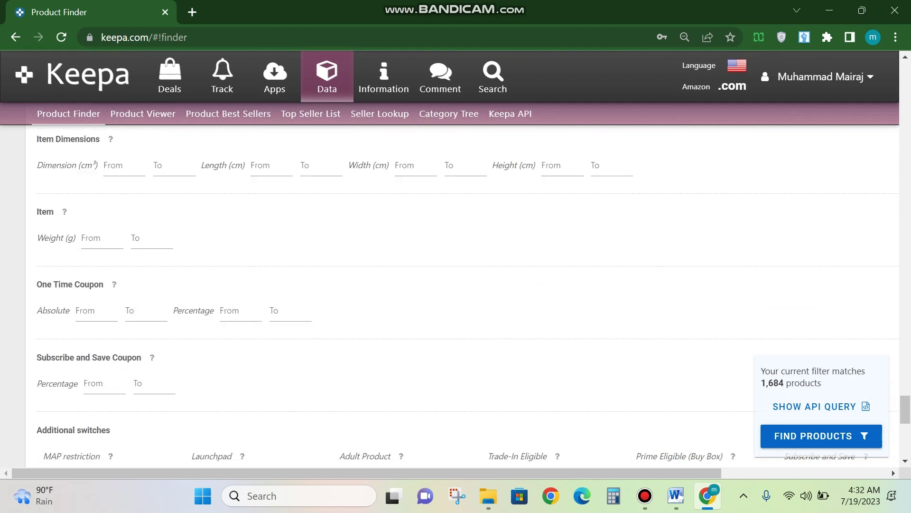
scroll(97, 280, up, 2)
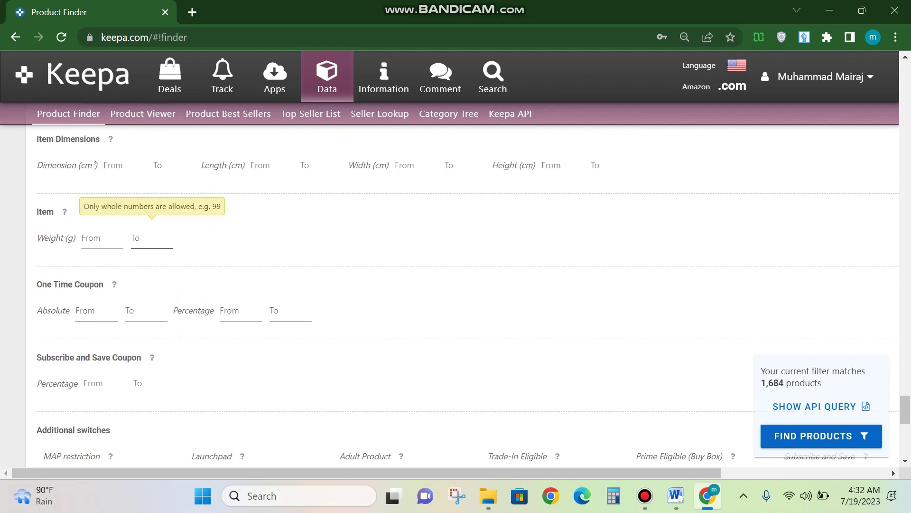
click(152, 238)
text(2500)
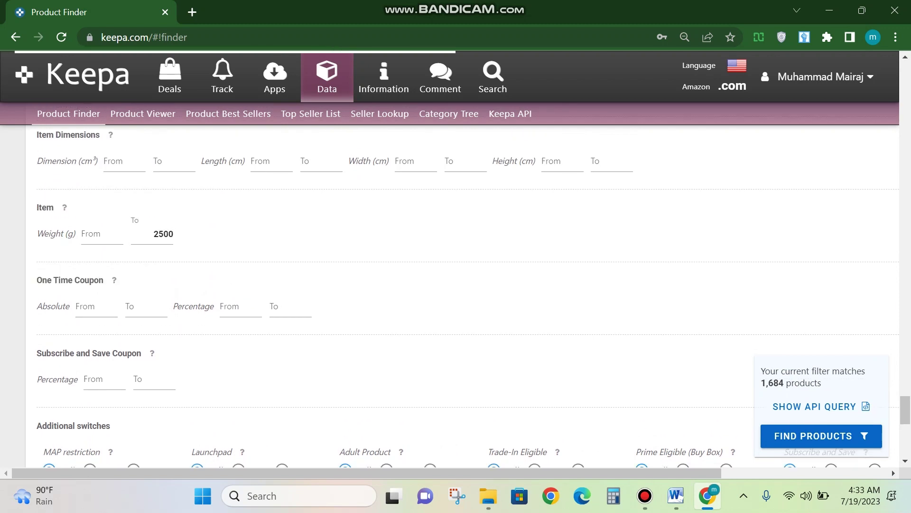
scroll(456, 285, down, 5)
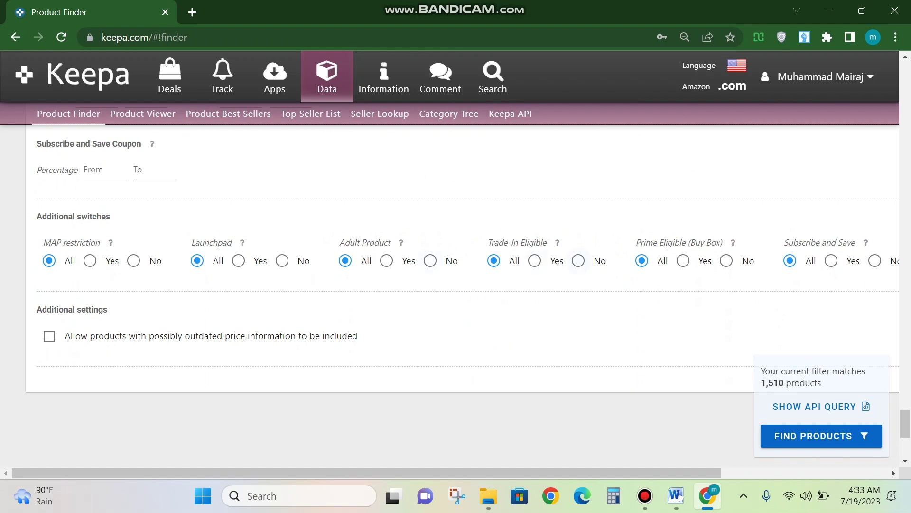
click(578, 261)
click(534, 261)
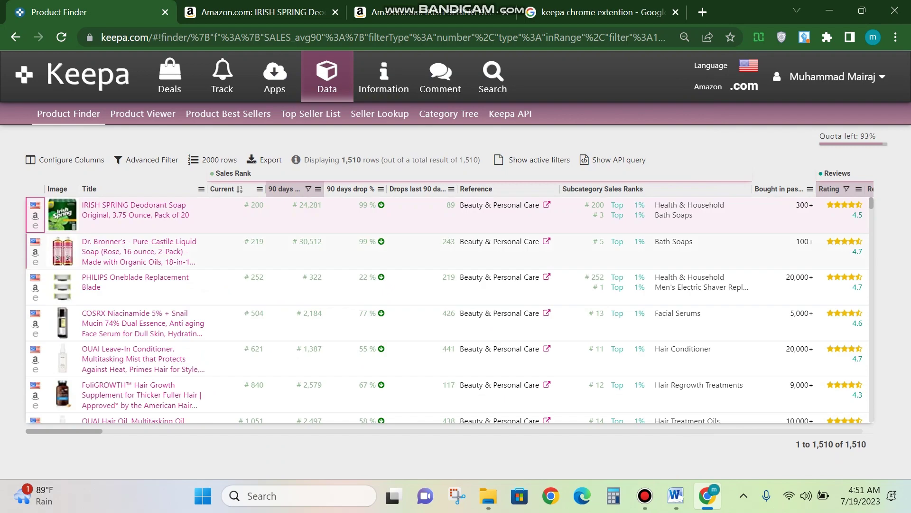
Step: Browse the filtered product list, examining the titles, sales ranks, subcategories and ratings of the matches
scroll(448, 309, down, 15)
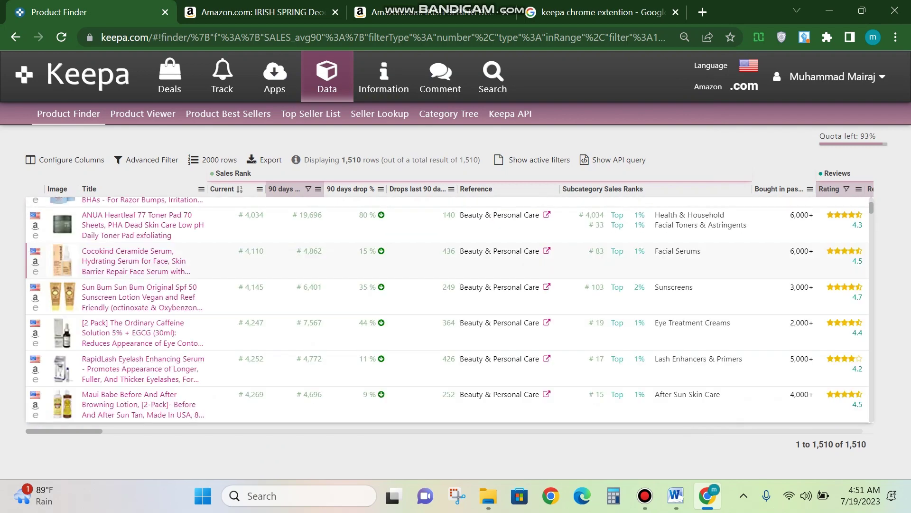
scroll(447, 309, down, 6)
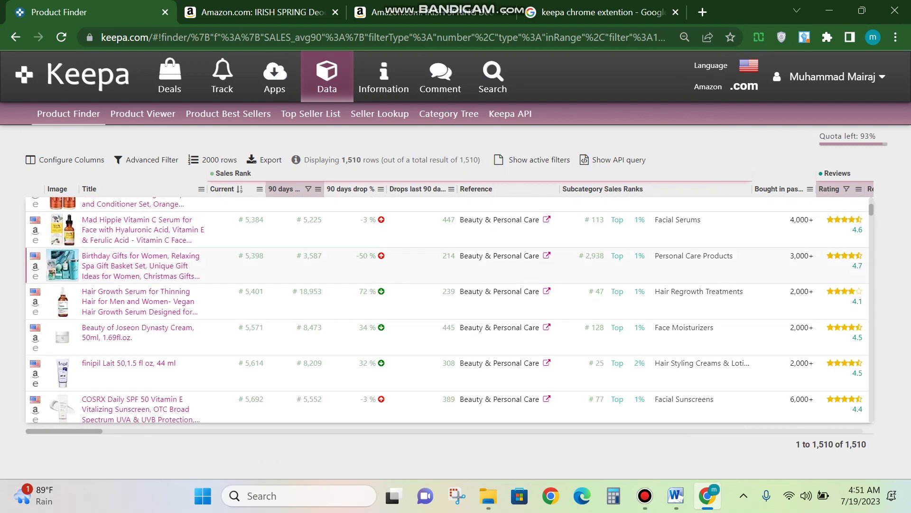
scroll(448, 310, up, 15)
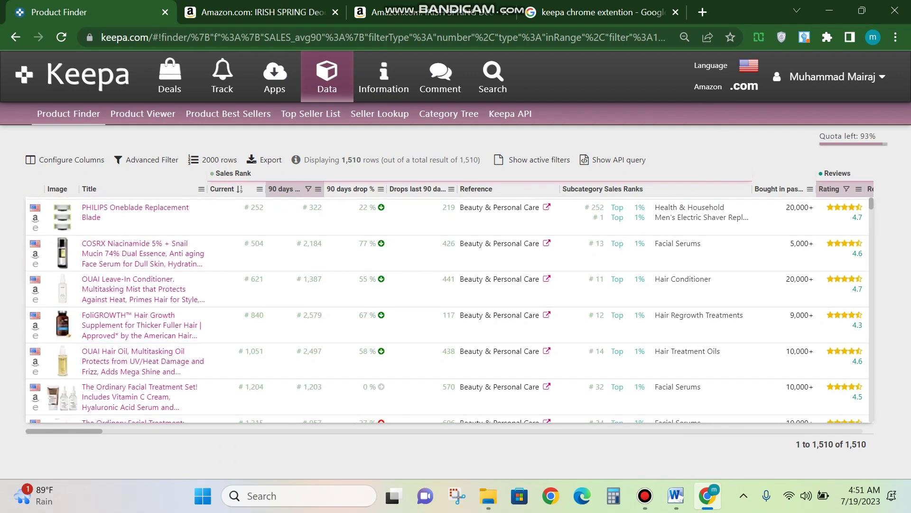
scroll(447, 309, up, 1)
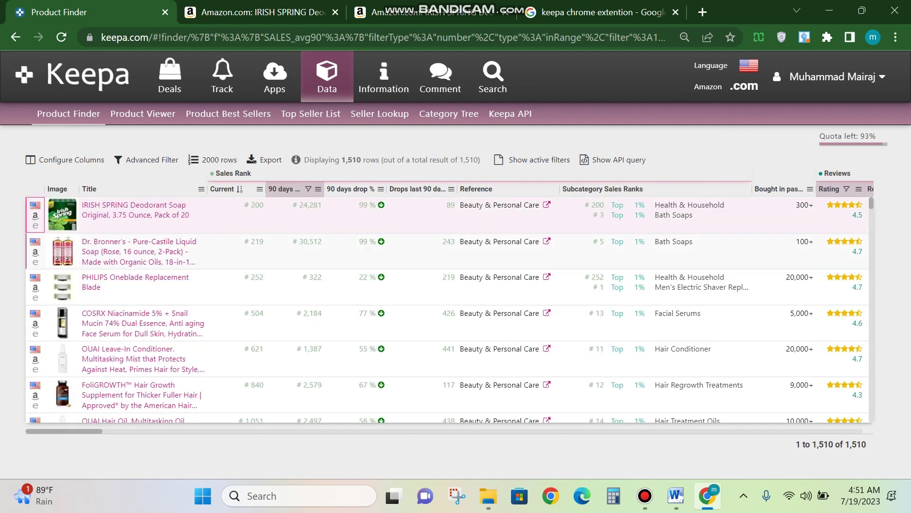
scroll(447, 310, down, 5)
scroll(447, 309, down, 10)
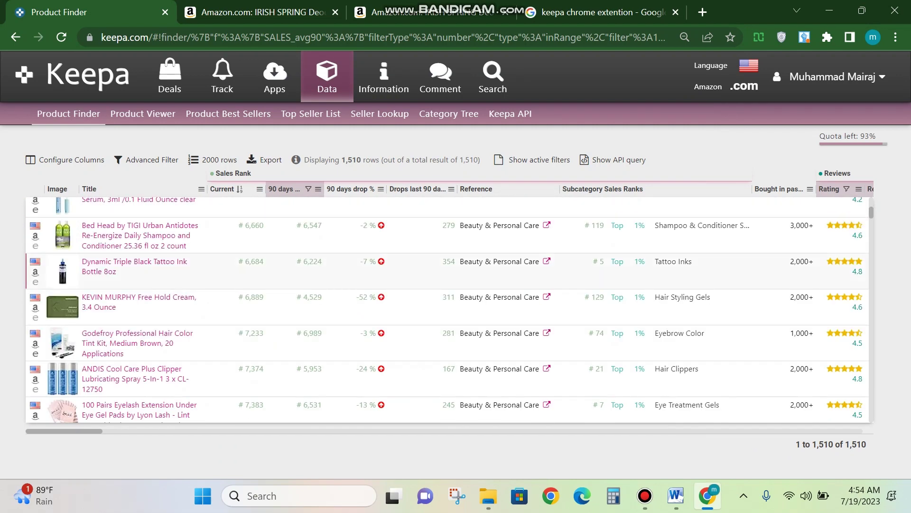
Step: View the Amazon listing of the IRISH SPRING Deodorant Soap from the product list, then close its page
scroll(447, 309, up, 20)
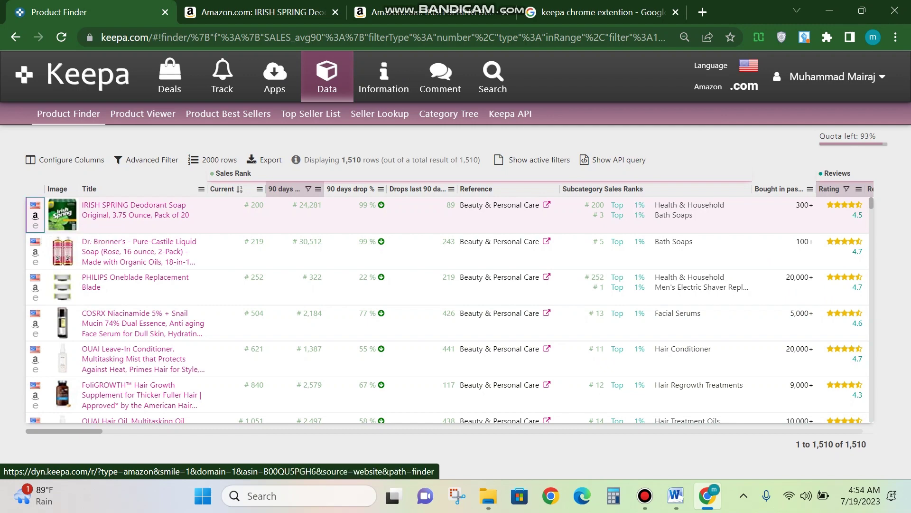
click(35, 215)
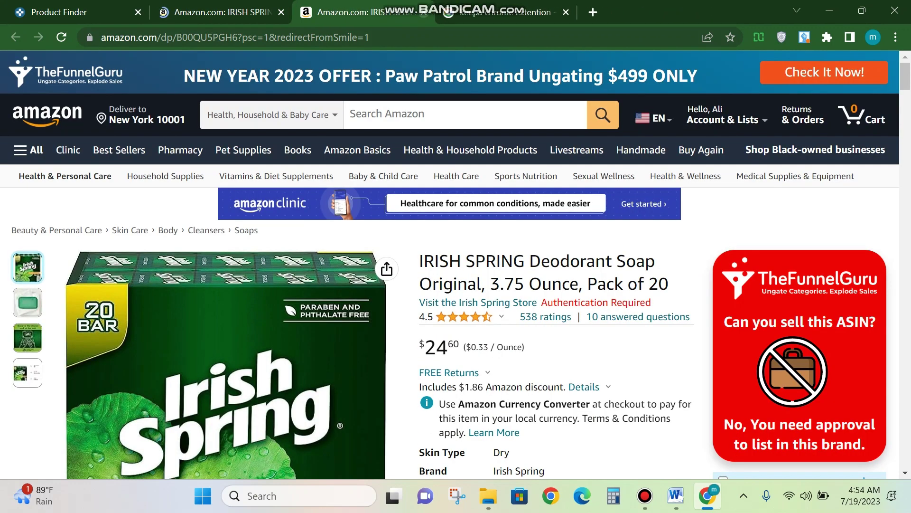
click(424, 13)
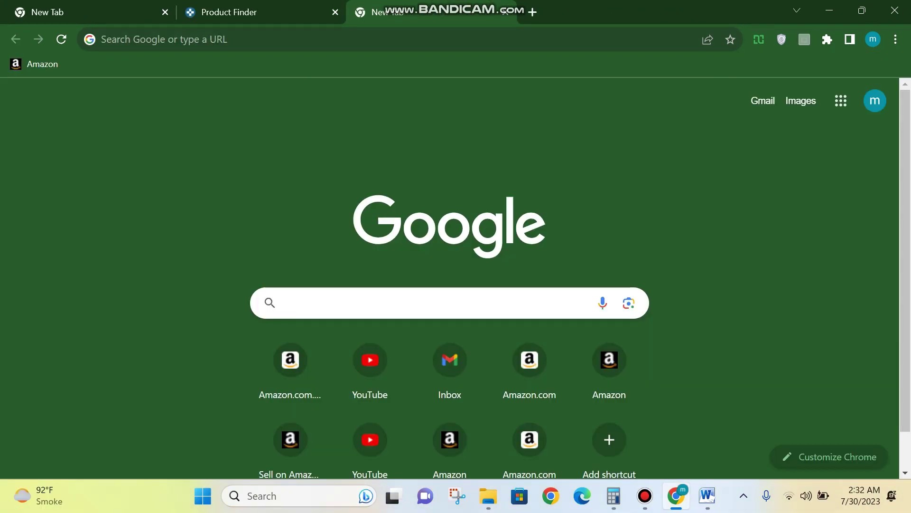
Step: Search Google for "keepa extension" and open the Keepa - Amazon Price Tracker page in the Chrome Web Store
text(keep)
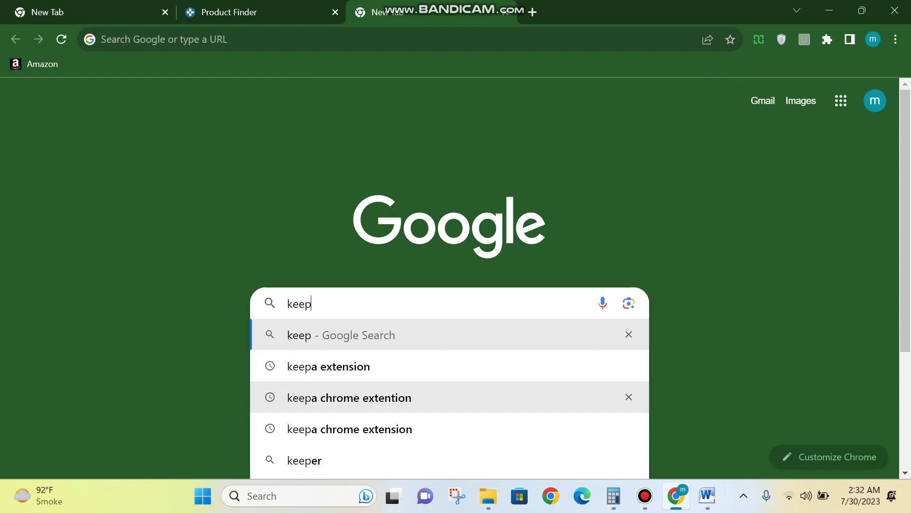
click(342, 366)
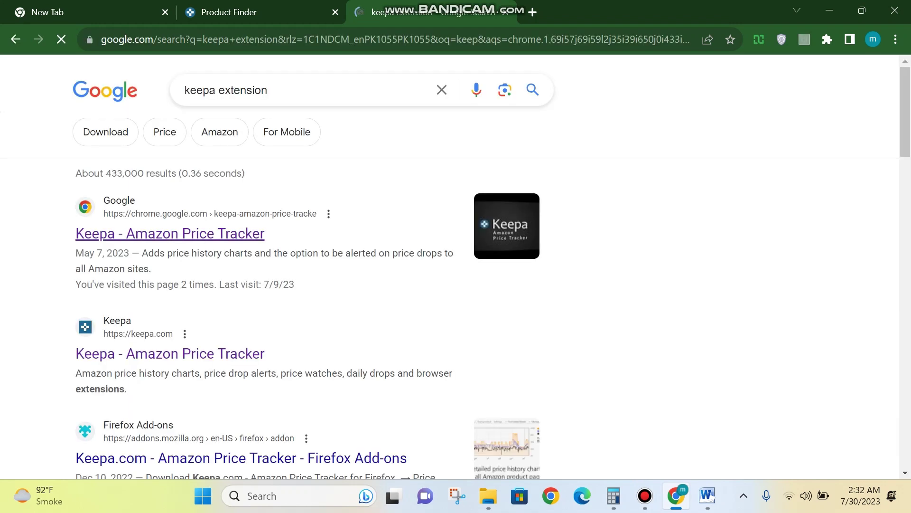
click(170, 233)
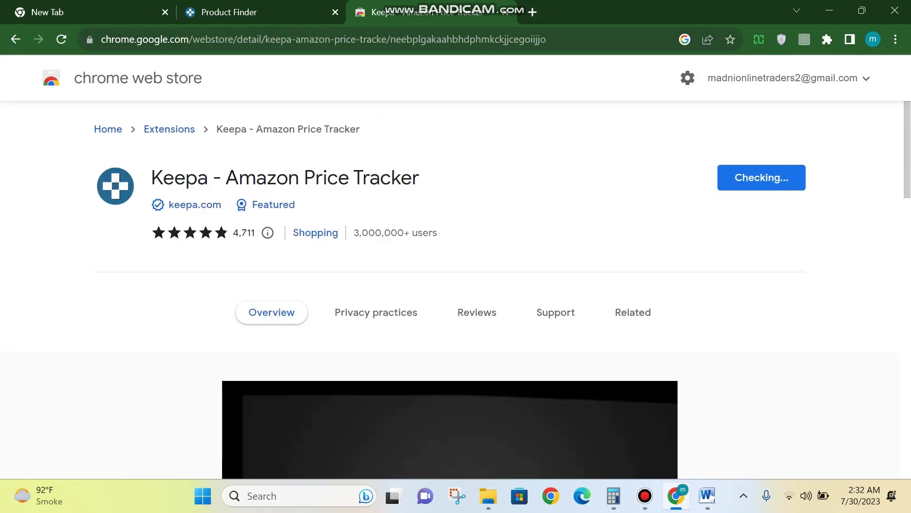
Step: Start a web search for the Helium 10 extension in a new tab
key(Escape)
key(ctrl+t)
text(heli)
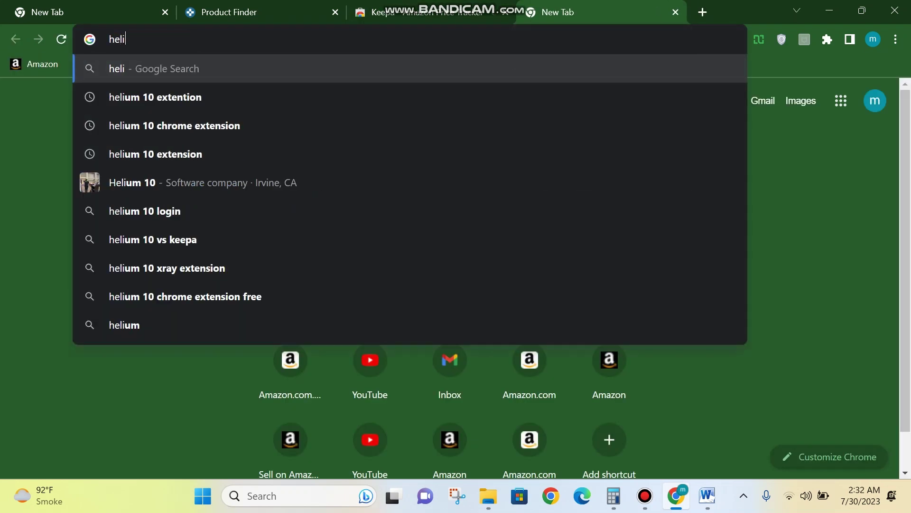
key(BackSpace)
text(iu)
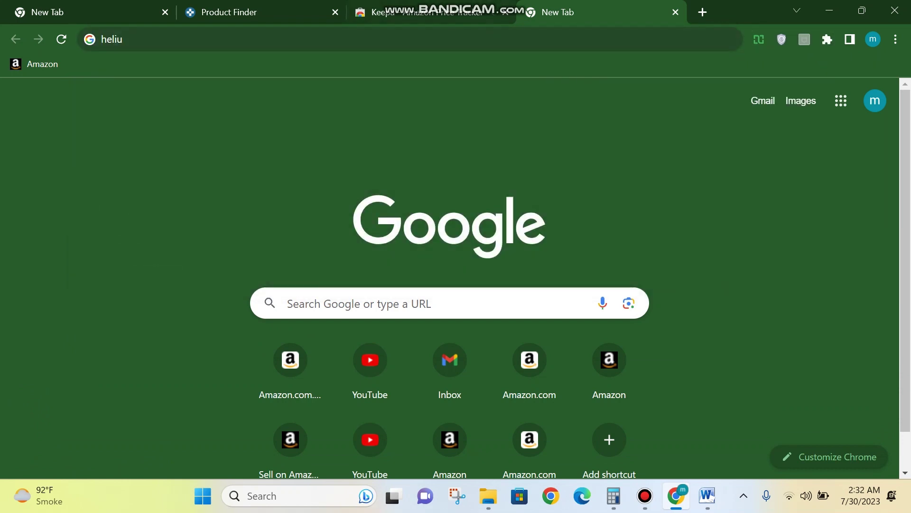
key(ctrl+shift+Tab)
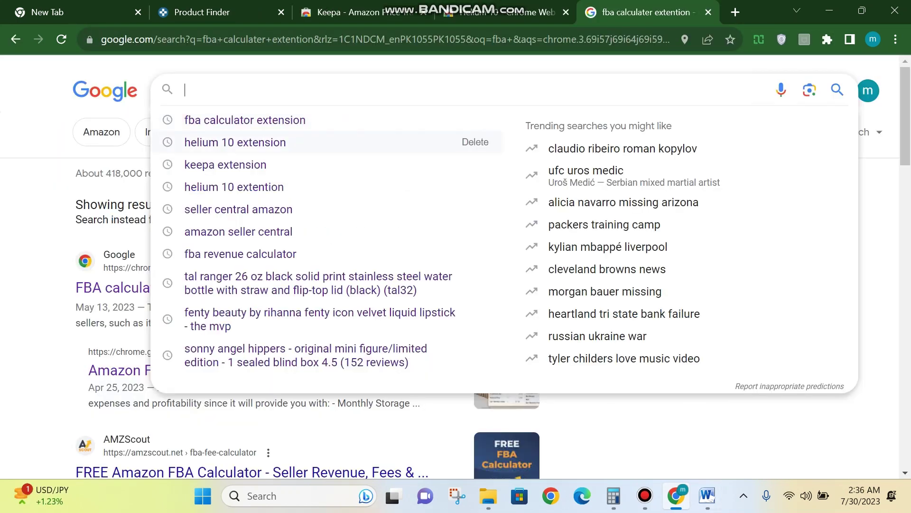
Step: Search Google for "fba calculator extension" and open the FBA calculator for Amazon Sellers : SellerApp page in the Chrome Web Store
text(ba )
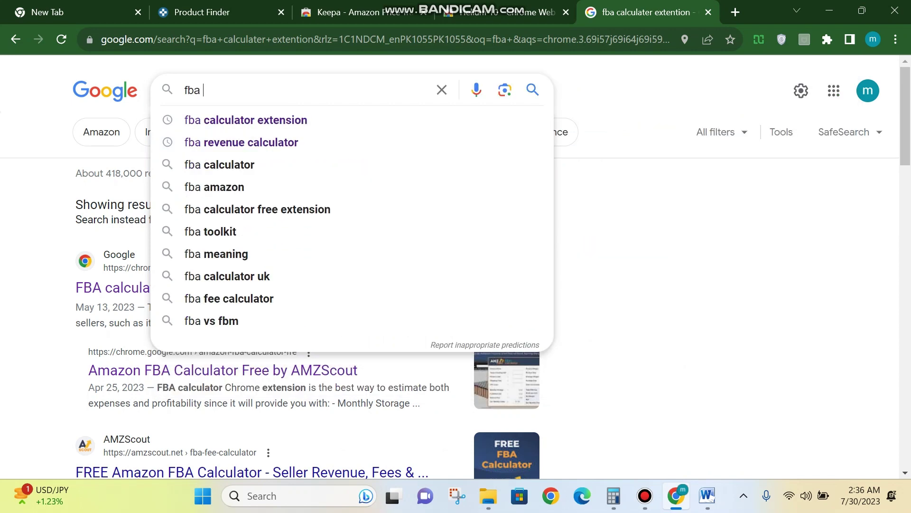
text(calculater)
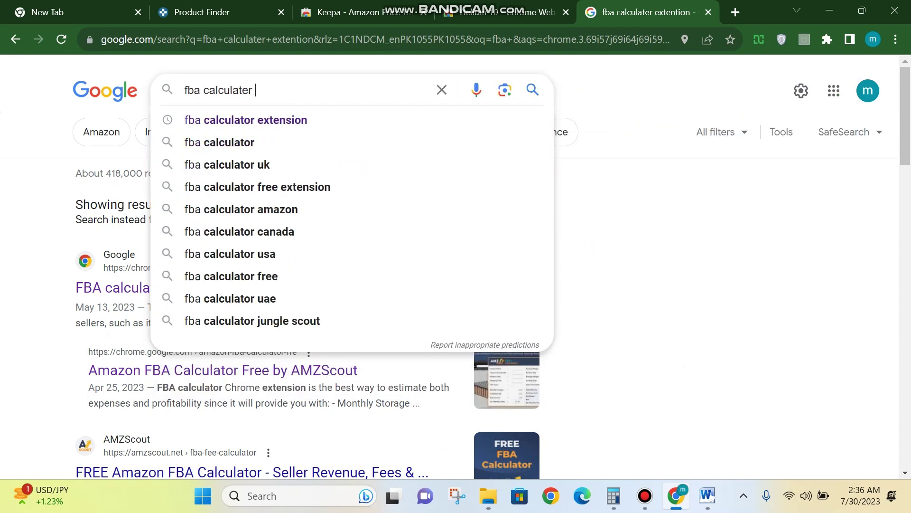
key(Down)
key(Return)
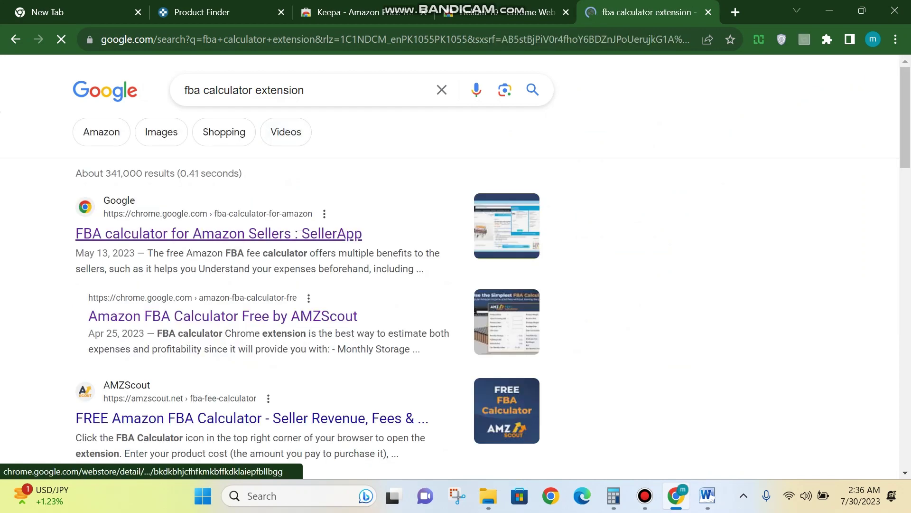
click(218, 233)
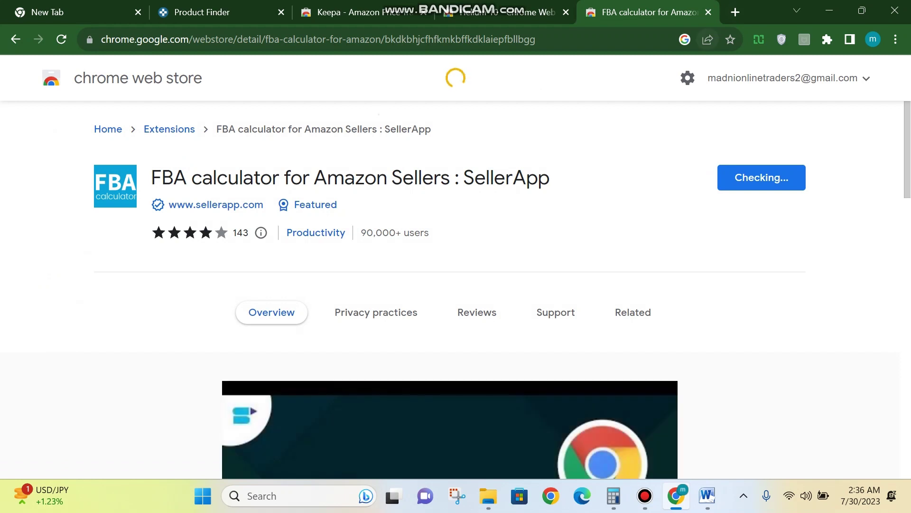
Step: Open a new tab and cancel adding the FBA calculator for Amazon Sellers : SellerApp extension
key(ctrl+t)
text(os a)
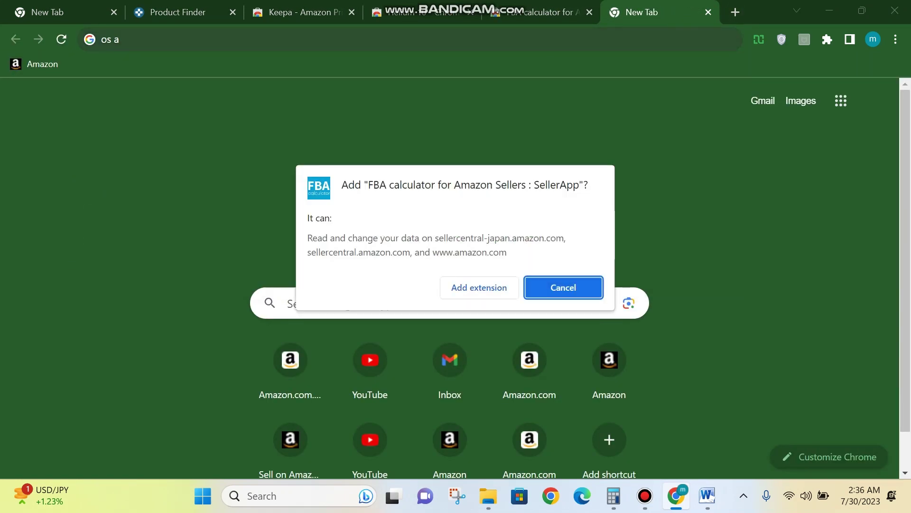
click(571, 287)
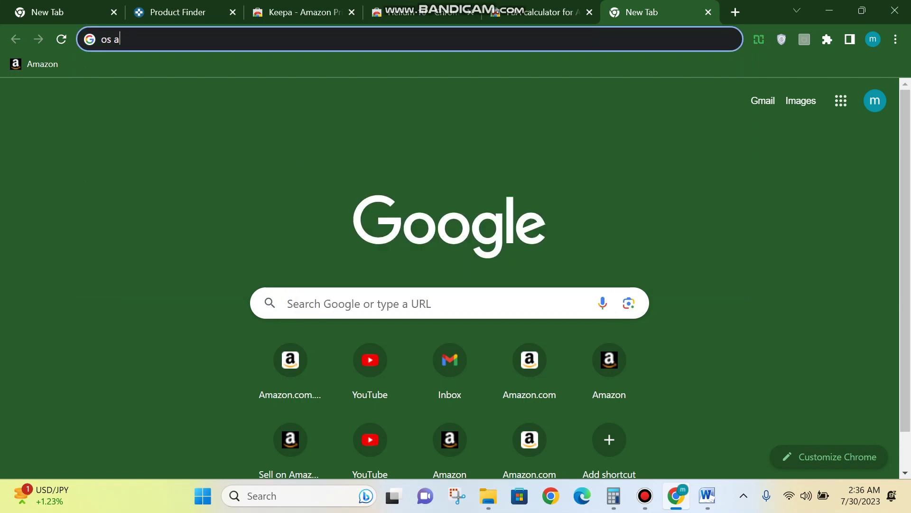
Step: Find the Online Seller Addon by searching Google for "os addon extension" and add it to Chrome from its store page
click(450, 304)
text(os addon)
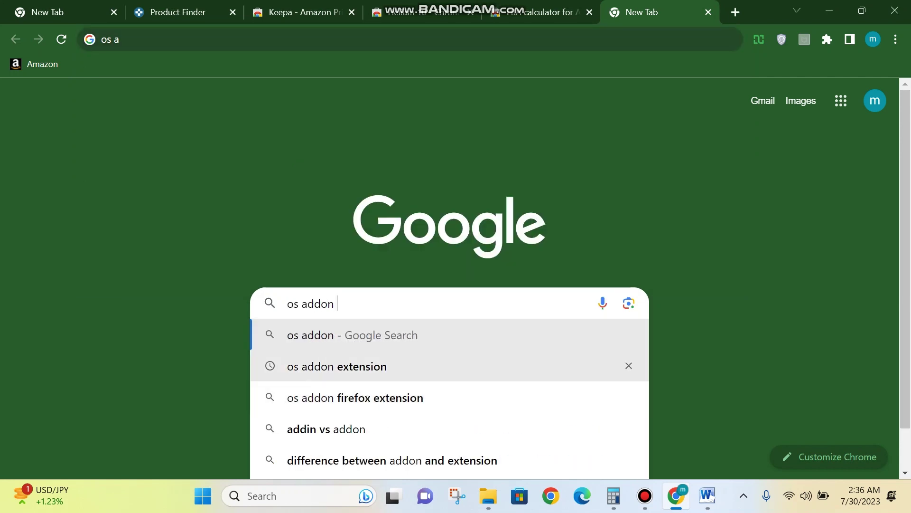
click(337, 366)
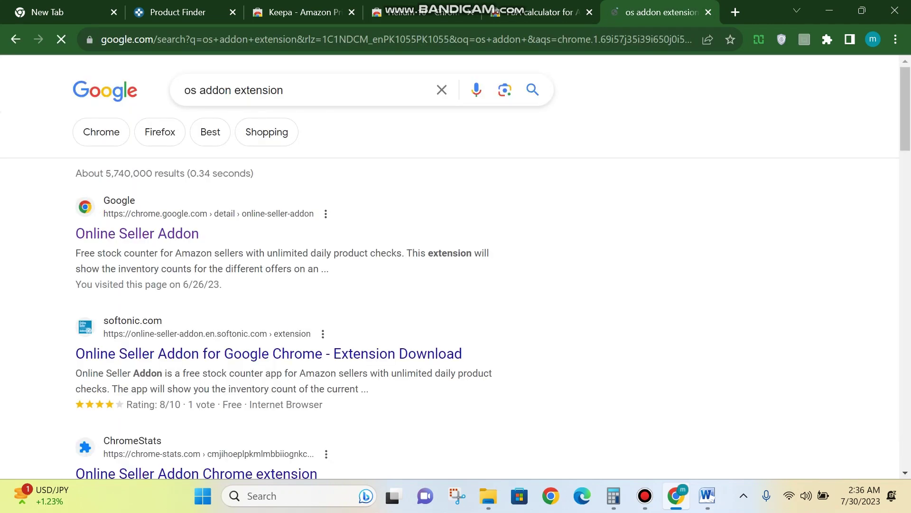
click(137, 233)
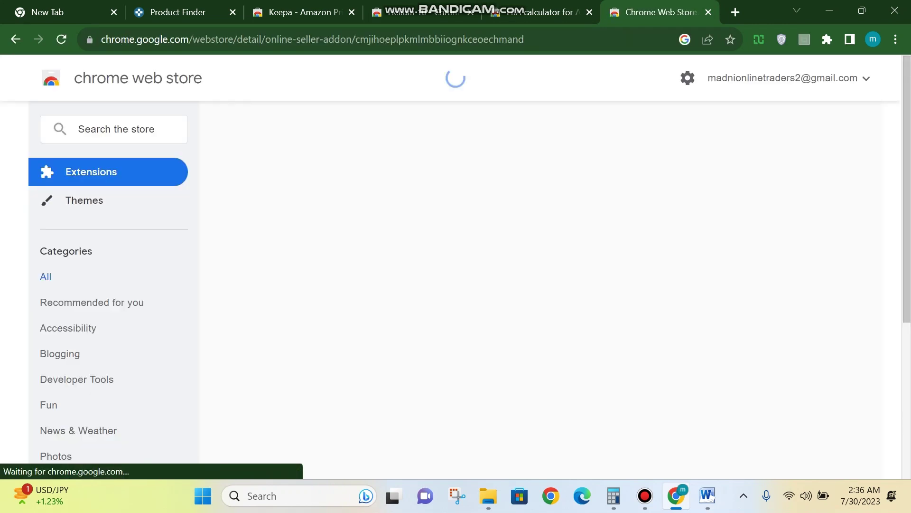
click(761, 177)
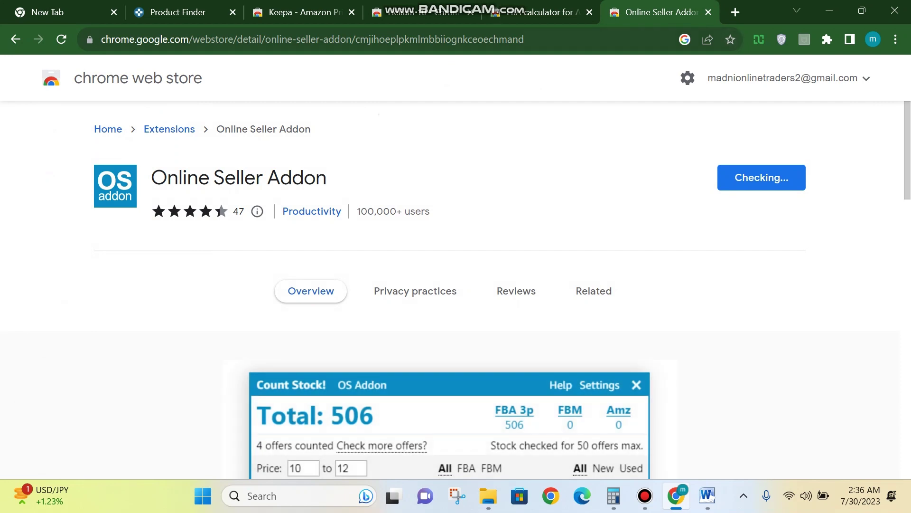
click(479, 175)
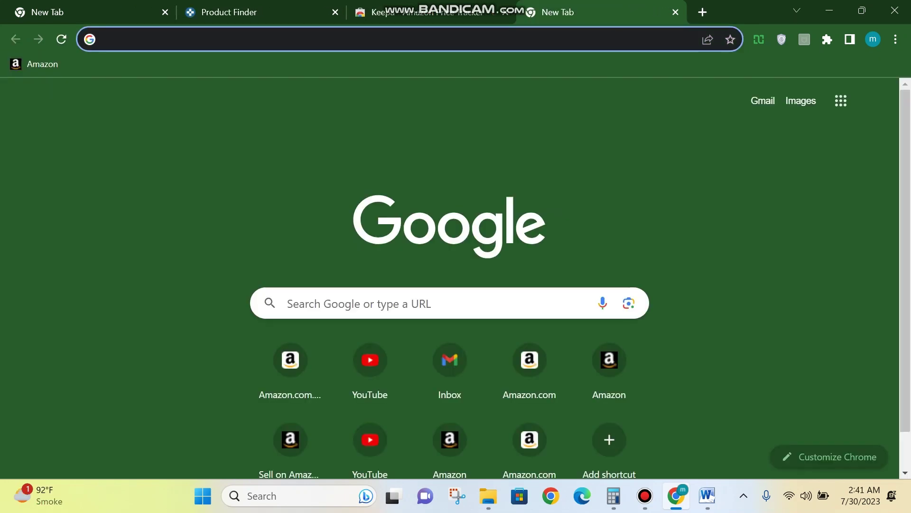
Step: Search Google for "amazon ds quick view" and add the DS Amazon Quick View extension to Chrome from its store page
text(n)
key(BackSpace)
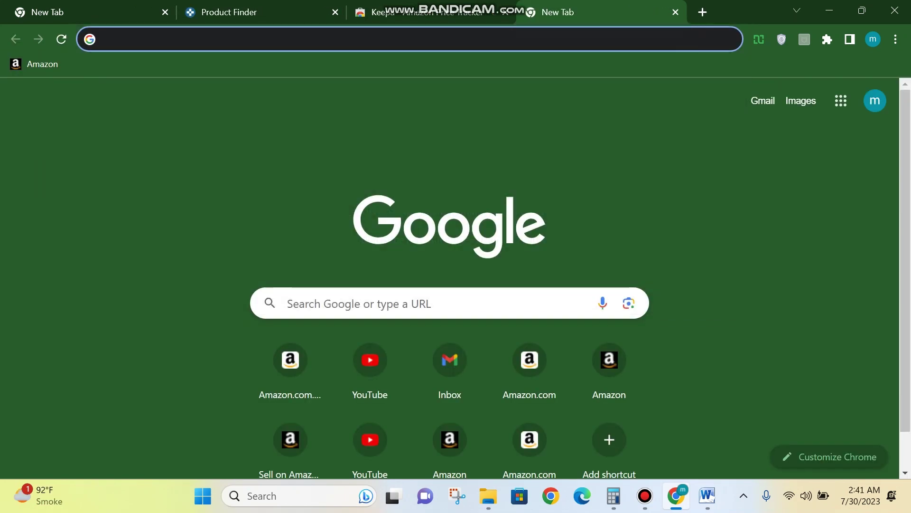
text(ama)
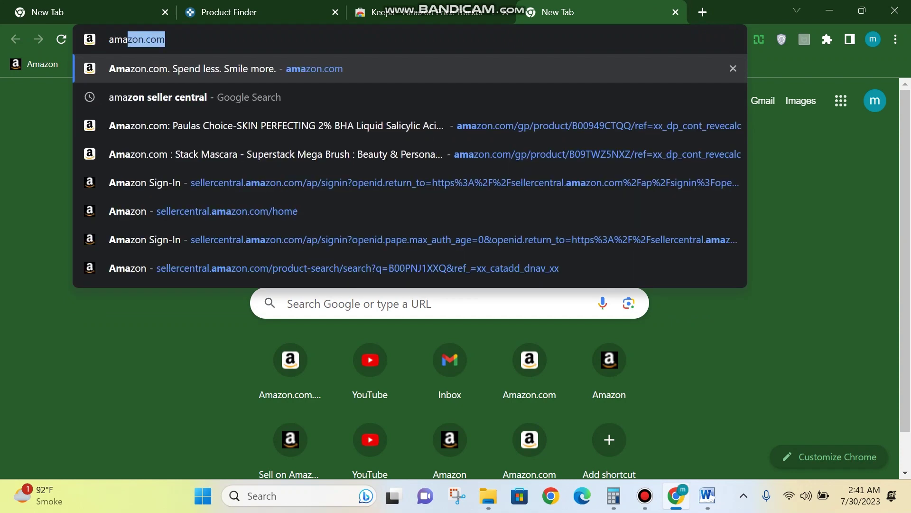
text(zon ds)
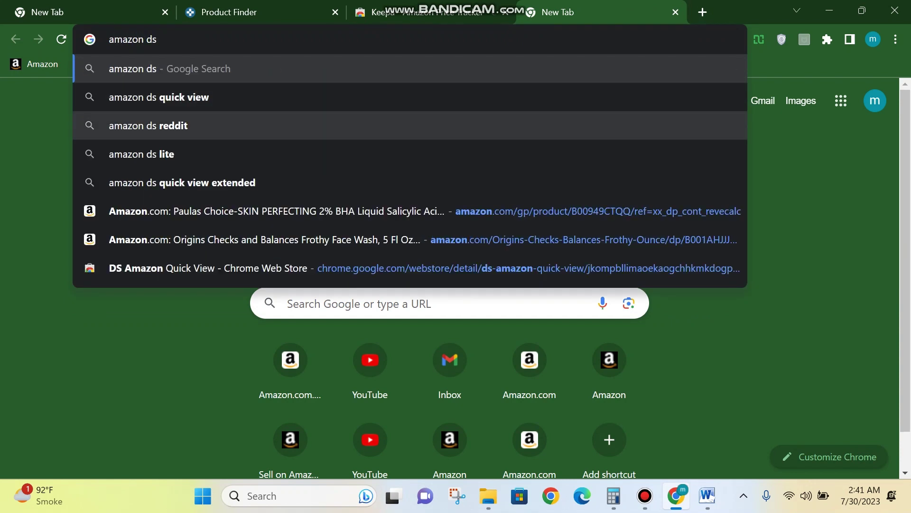
key(Down)
key(Return)
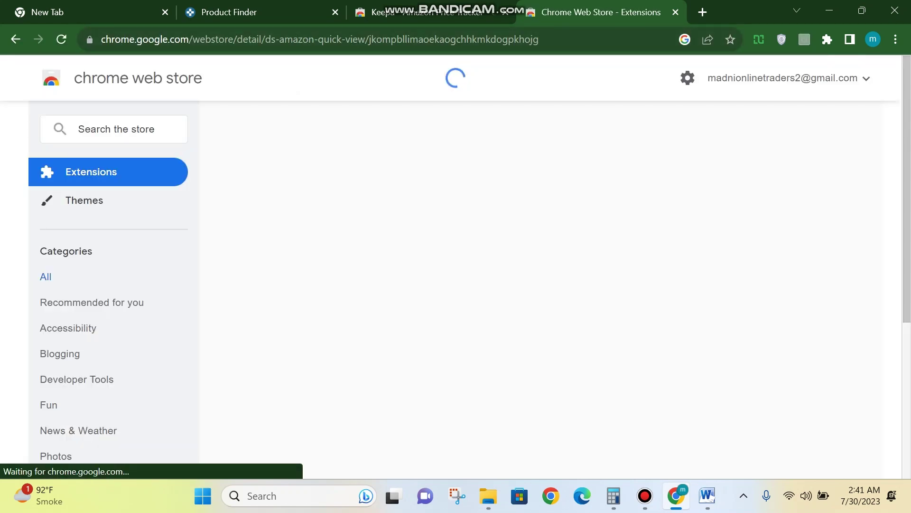
click(752, 177)
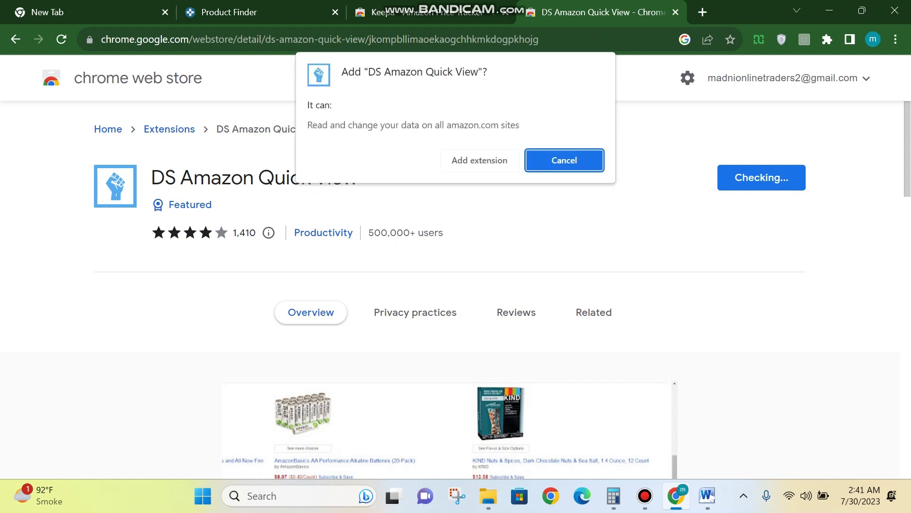
key(Escape)
Step: Search Google for "amazon fba calculator extension" in a new tab and open the Amazon FBA Calculator Free by AMZScout store page
key(ctrl+t)
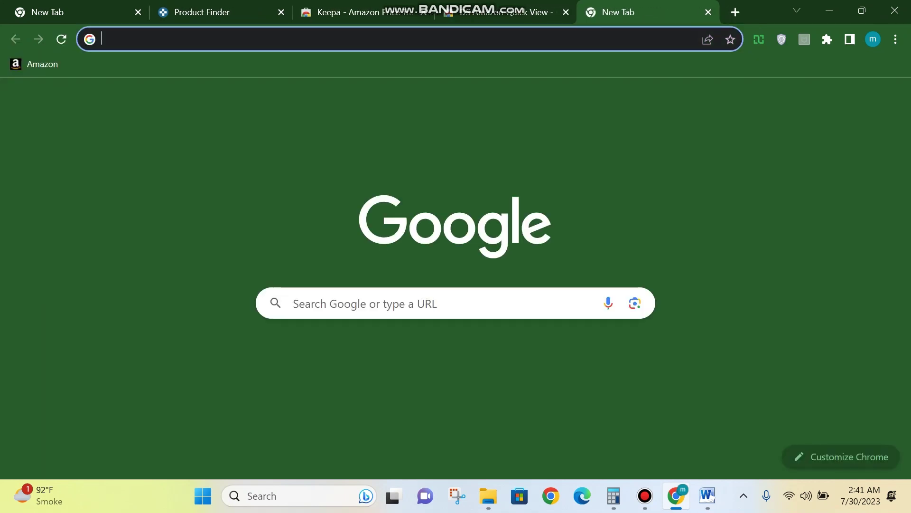
text(am fb)
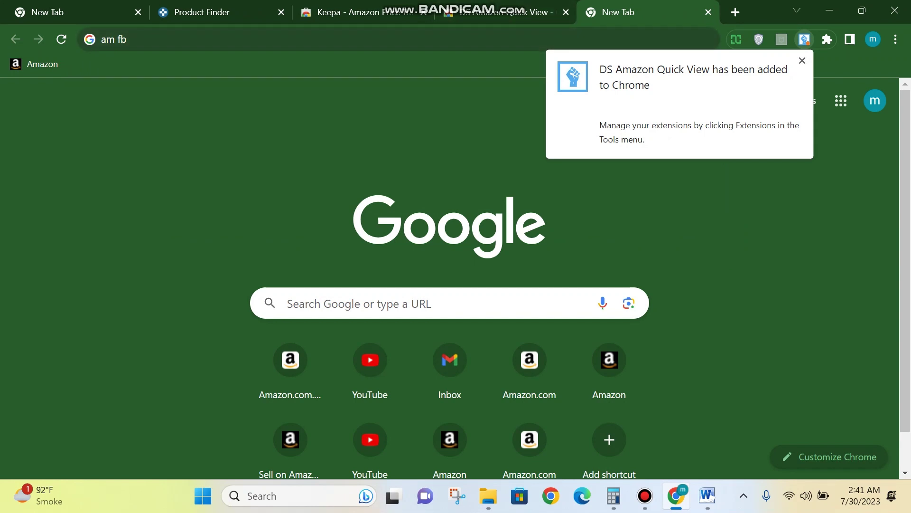
click(803, 61)
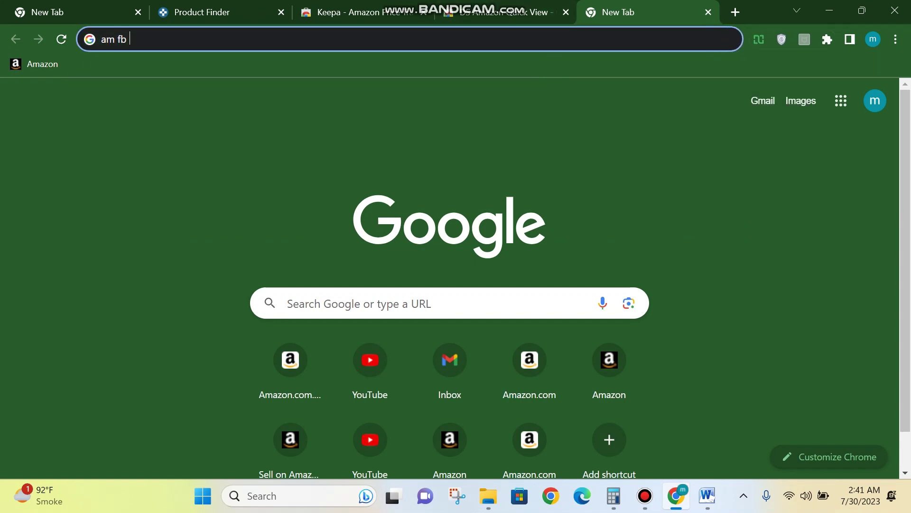
click(332, 304)
text(amz f)
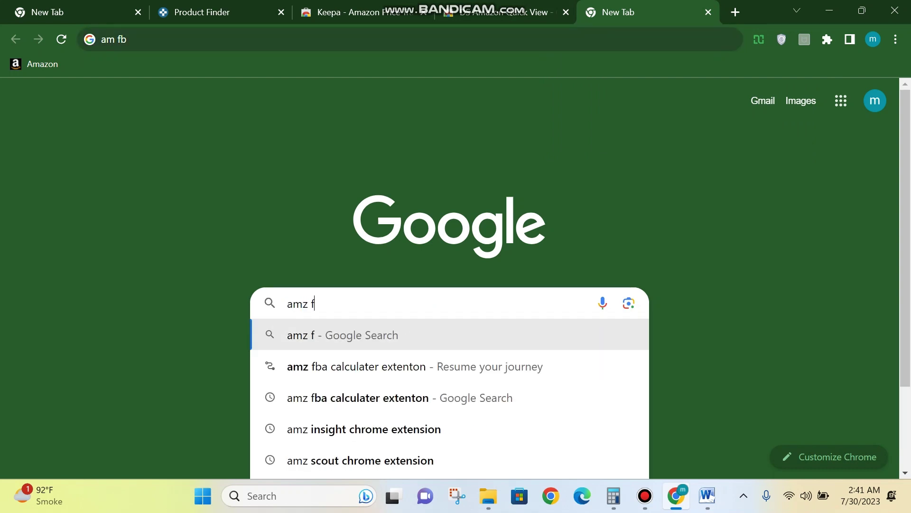
text(ba calcu)
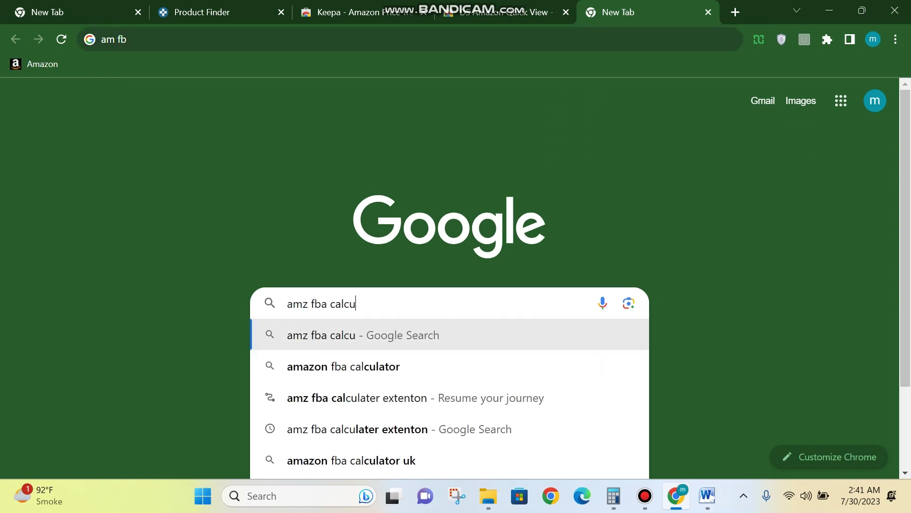
text(later)
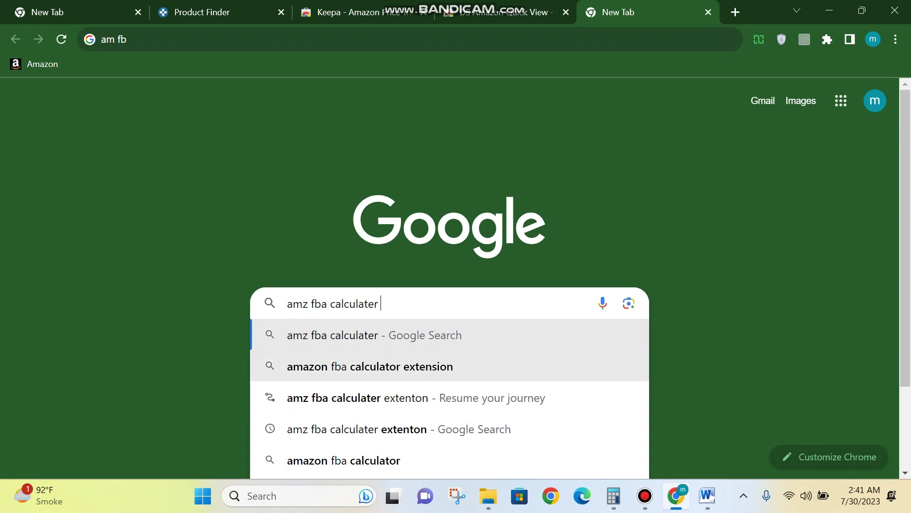
key(Down)
key(Return)
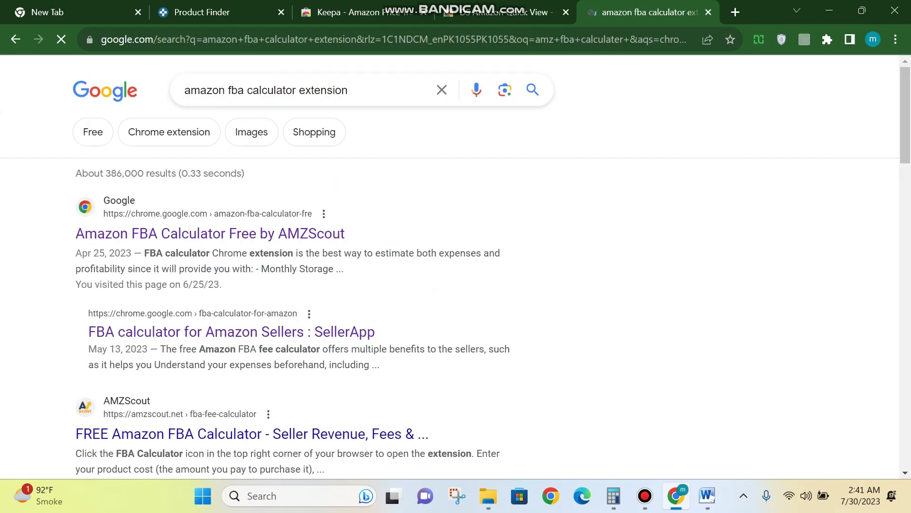
click(210, 233)
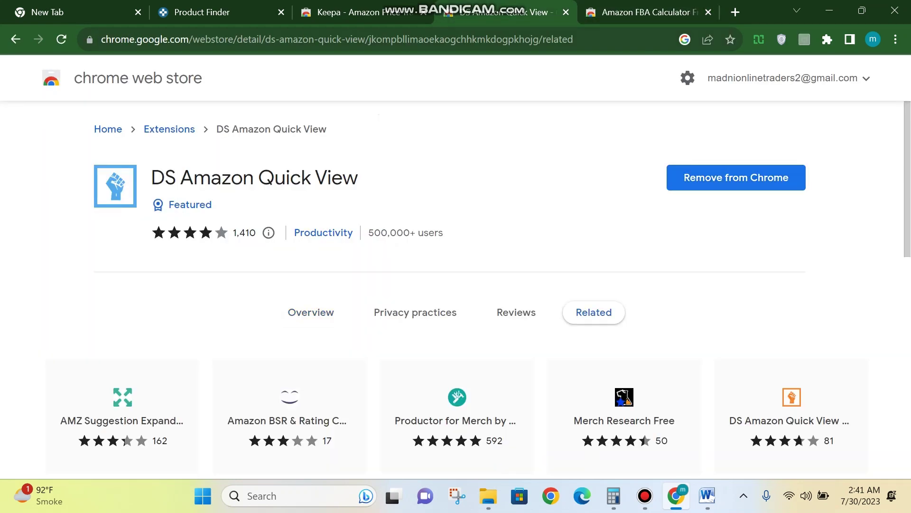
Step: Add the Amazon FBA Calculator Free by AMZScout extension to Chrome
key(ctrl+Tab)
click(736, 177)
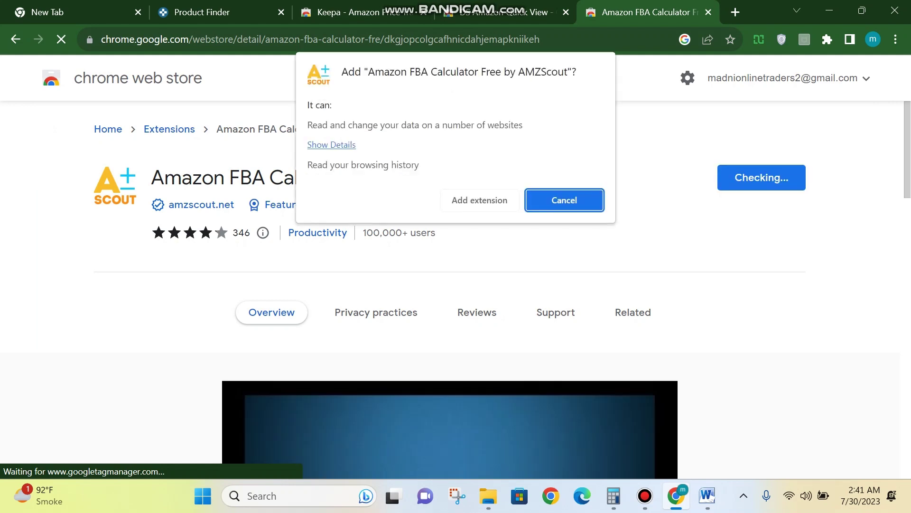
key(Escape)
Step: Check the Chrome Web Store pages of the Keepa and DS Amazon Quick View extensions, returning to the AMZScout calculator page
key(ctrl+shift+Tab)
key(ctrl+shift+Tab)
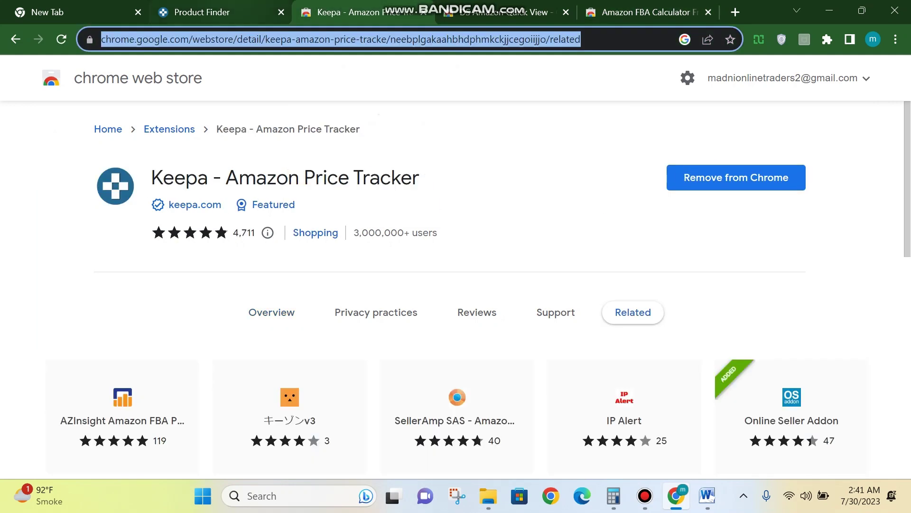
key(ctrl+shift+Tab)
key(ctrl+Tab)
key(ctrl+Tab)
key(ctrl+Tab)
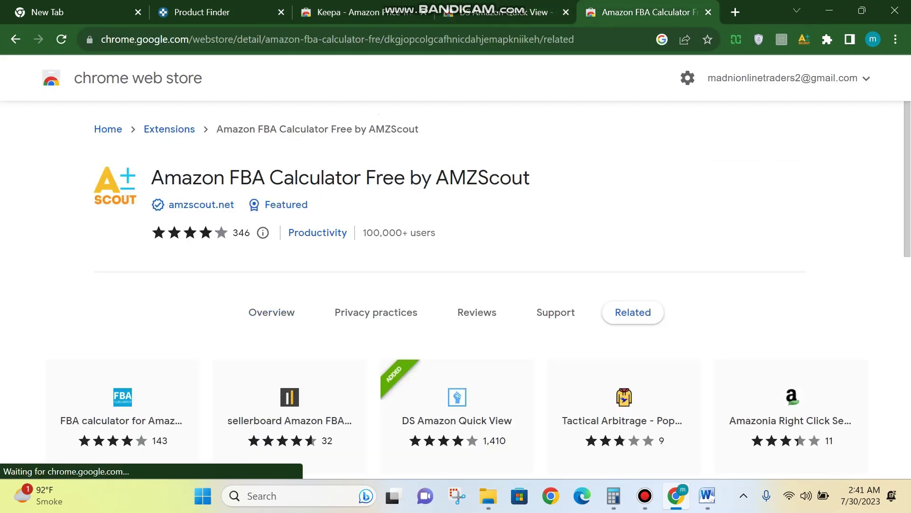
key(Escape)
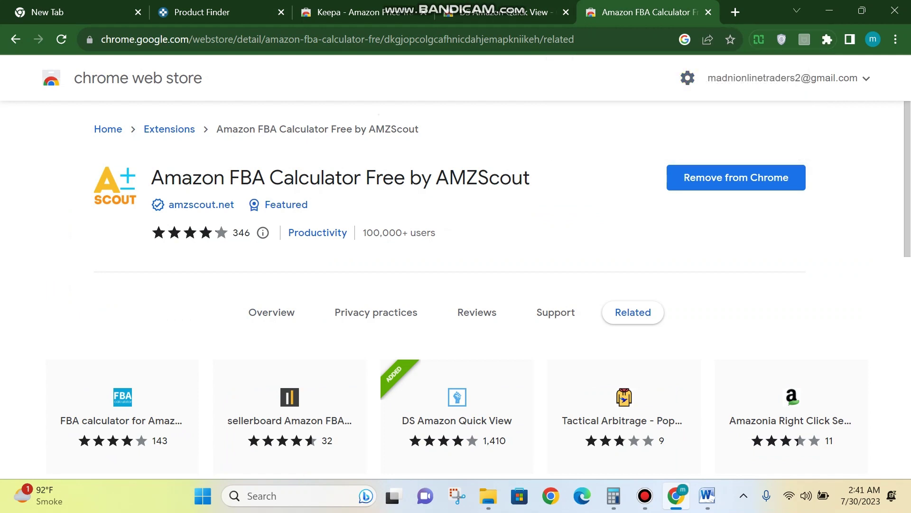
Step: Pin the Amazon FBA Calculator Free by AMZScout, DS Amazon Quick View, Helium 10, Keepa and Online Seller Addon extensions, and close the extensions list
click(827, 39)
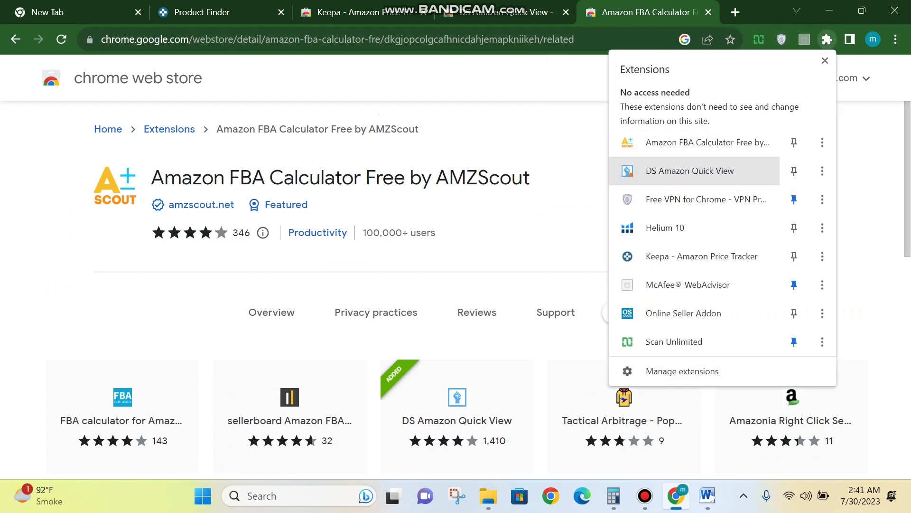
click(793, 142)
click(793, 170)
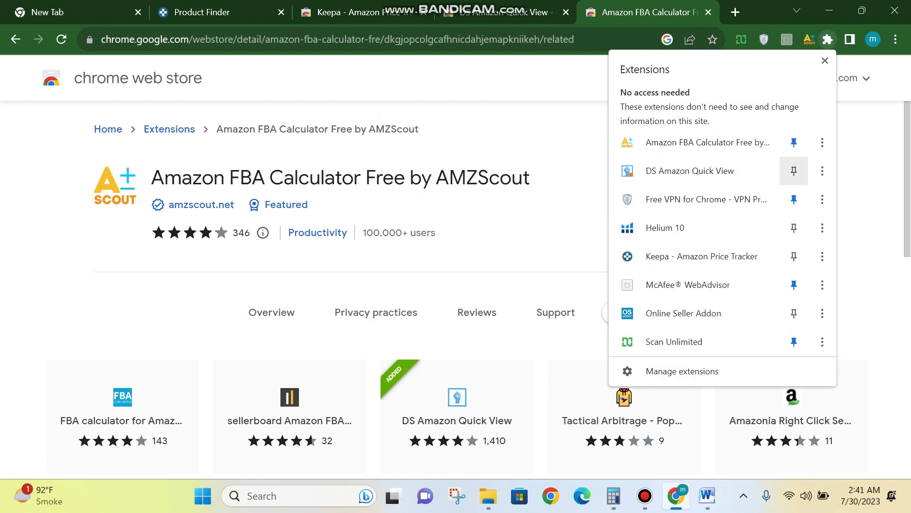
click(794, 227)
click(794, 257)
click(793, 313)
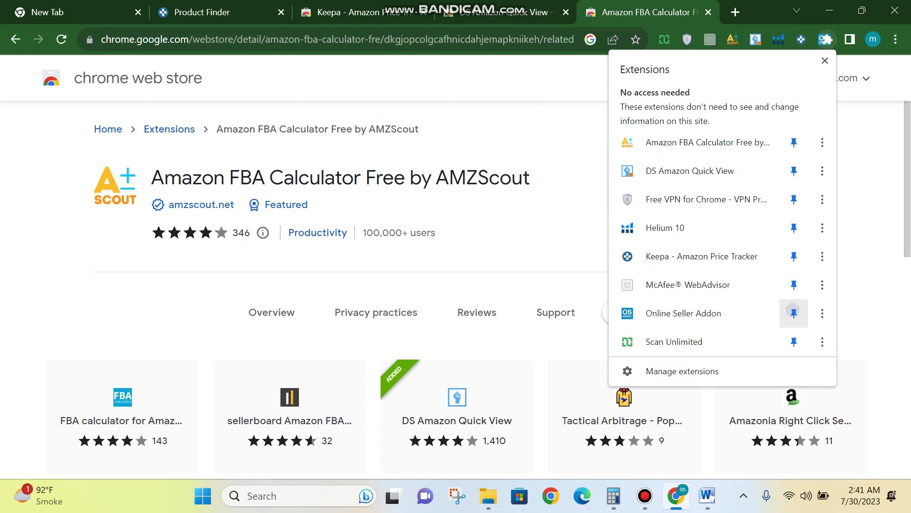
click(564, 157)
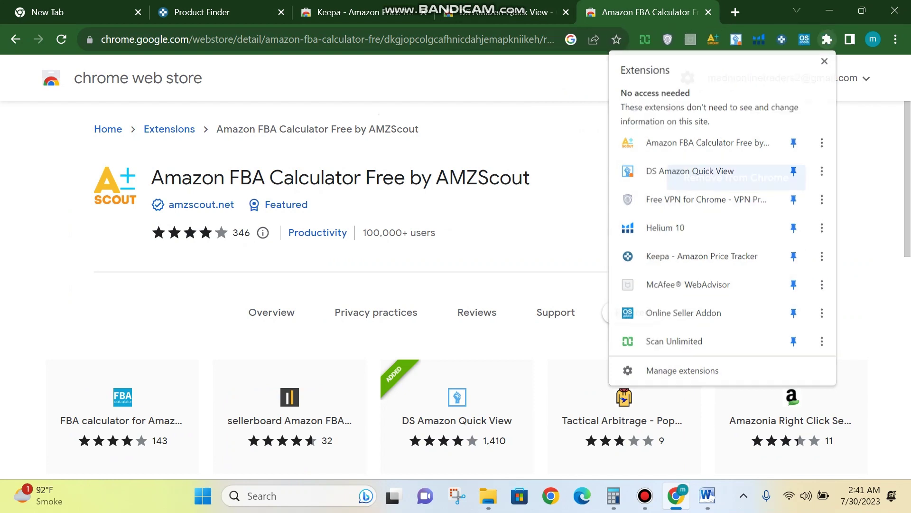
Step: Return to the Keepa Product Finder results and open the Amazon pages of Beauty of Joseon Dynasty Cream and ANDIS Cool Care Plus spray
click(505, 12)
key(ctrl+shift+Tab)
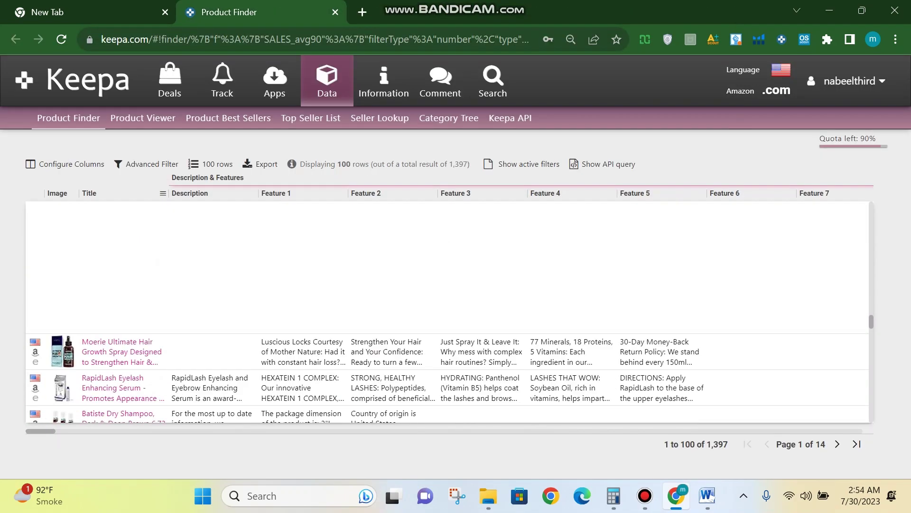
scroll(447, 309, down, 5)
scroll(450, 311, down, 10)
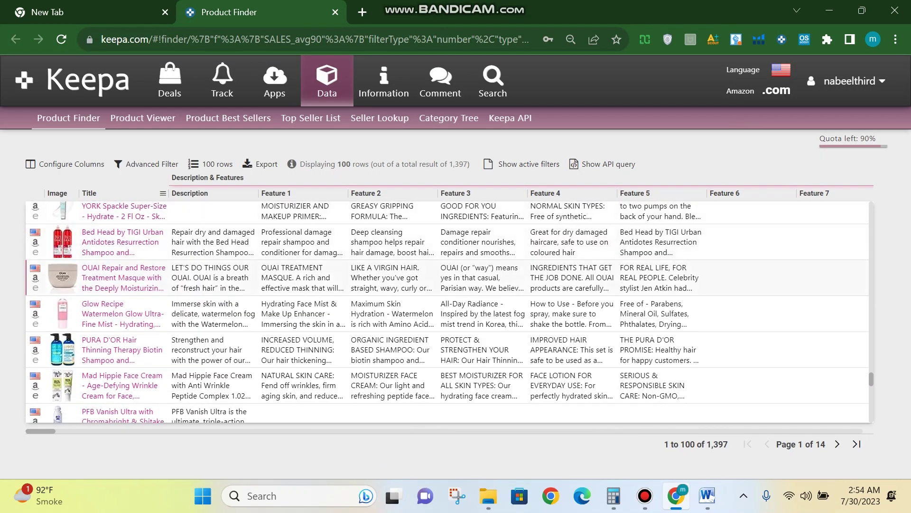
scroll(448, 312, up, 3)
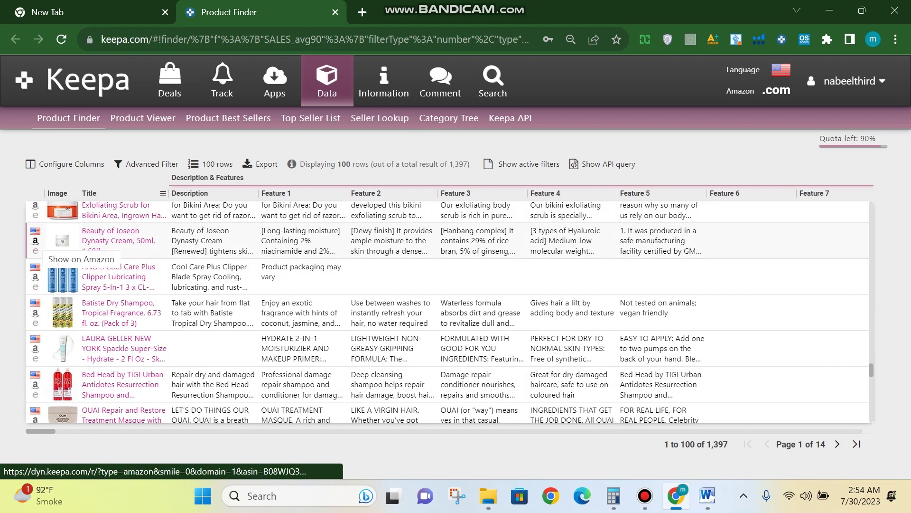
click(35, 240)
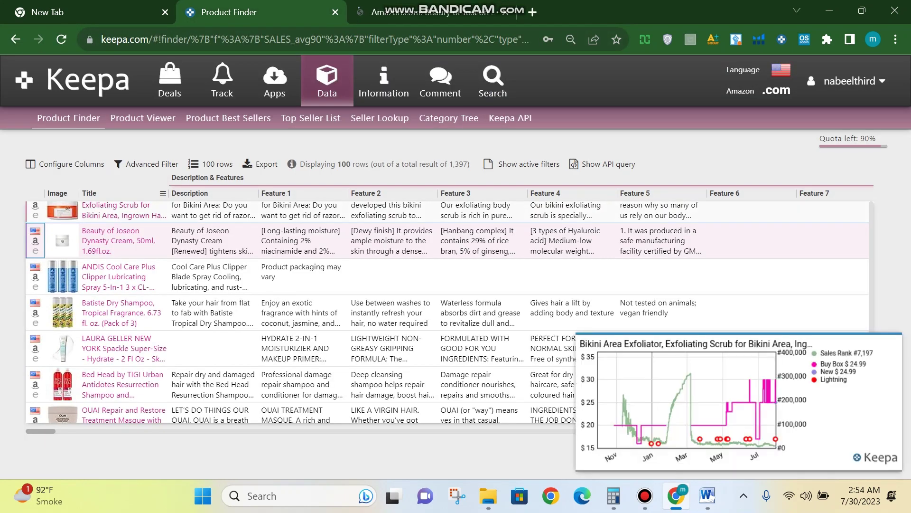
scroll(35, 240, down, 2)
click(35, 206)
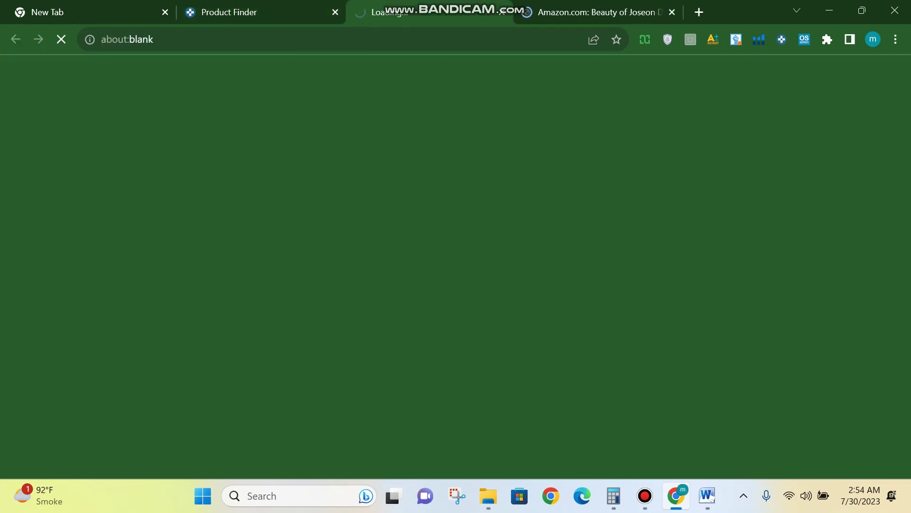
Step: Open the Amazon pages of the Glow Recipe Watermelon Glow mist and PFB Vanish Ultra from the Product Finder results
scroll(62, 242, down, 3)
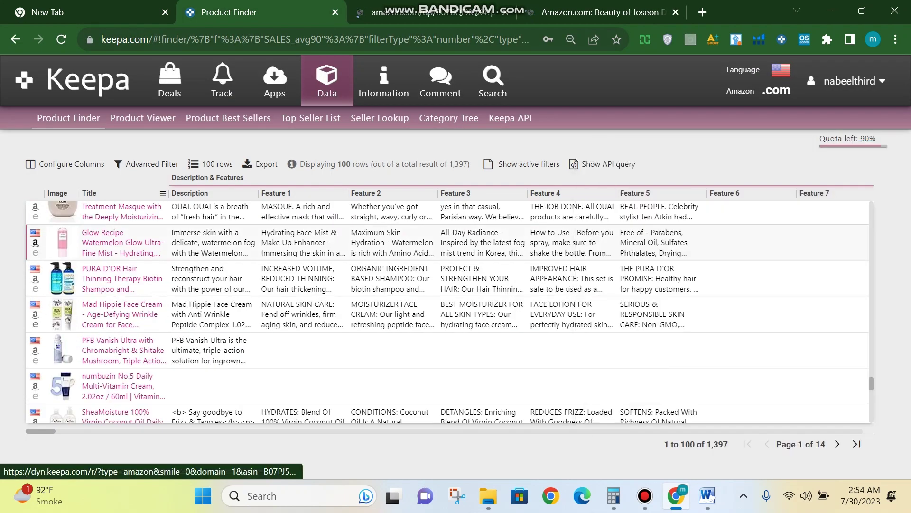
click(35, 242)
scroll(35, 243, down, 2)
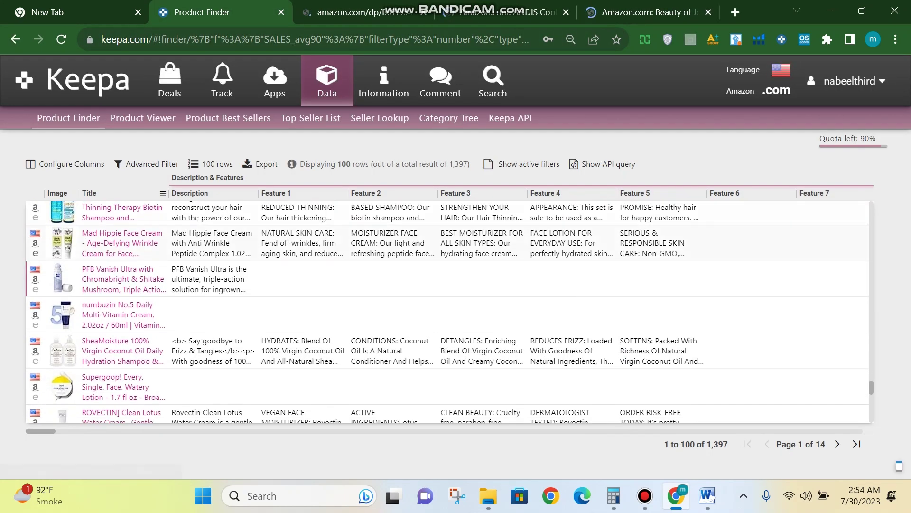
click(35, 243)
Step: Open the Amazon pages of ROVECTIN Clean Lotus Water Cream and numbuzin No.6 Deep Sleep Mask Serum from the Product Finder results
click(178, 13)
scroll(62, 259, down, 4)
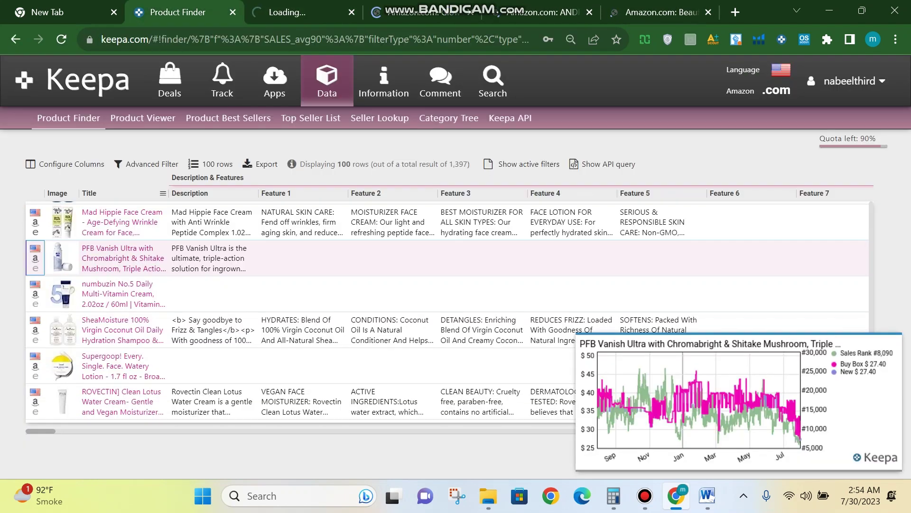
click(35, 308)
click(178, 12)
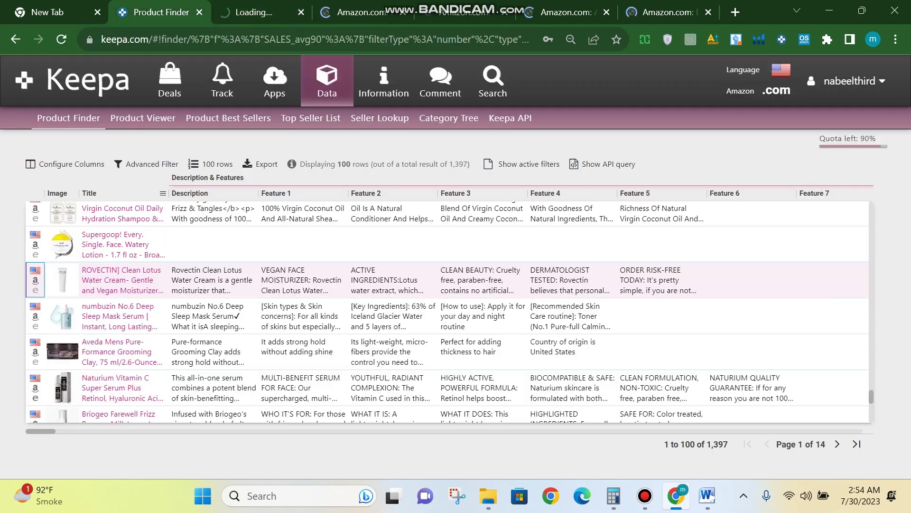
click(35, 280)
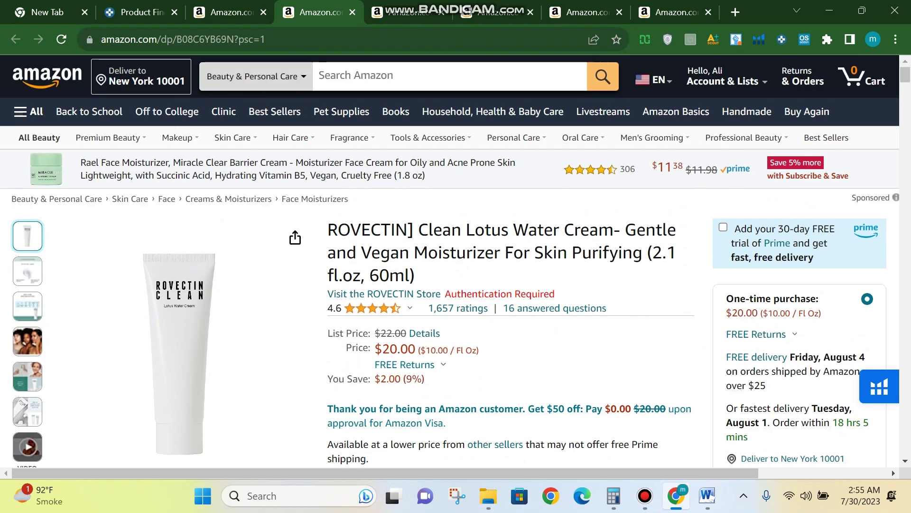
Step: Set the Amazon delivery location to US zip code 10001
click(141, 75)
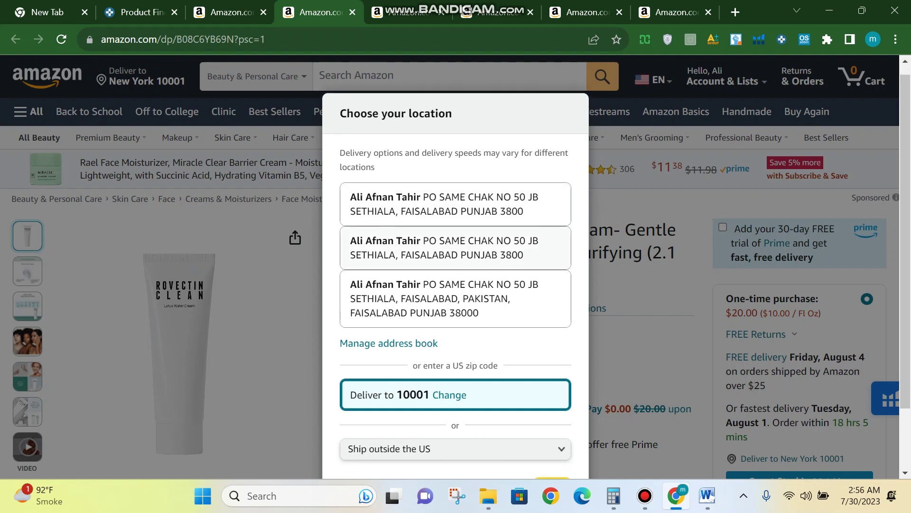
click(449, 320)
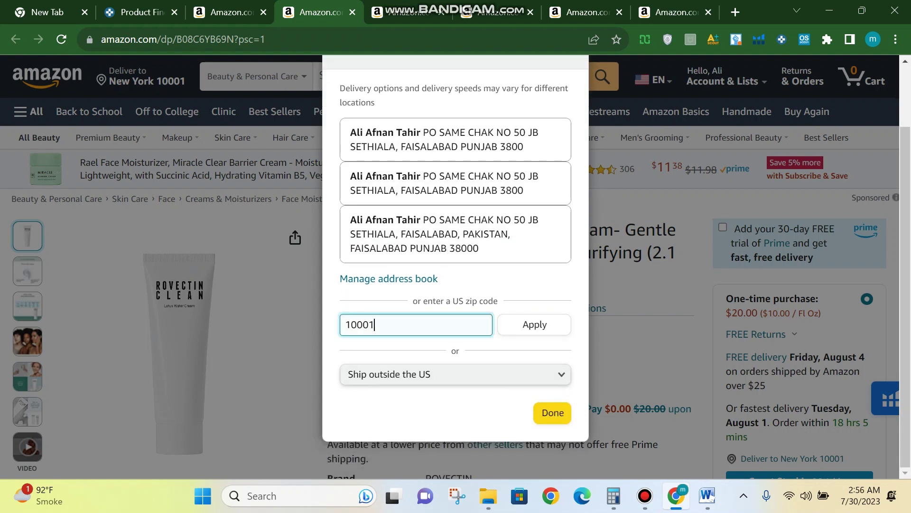
text(10001)
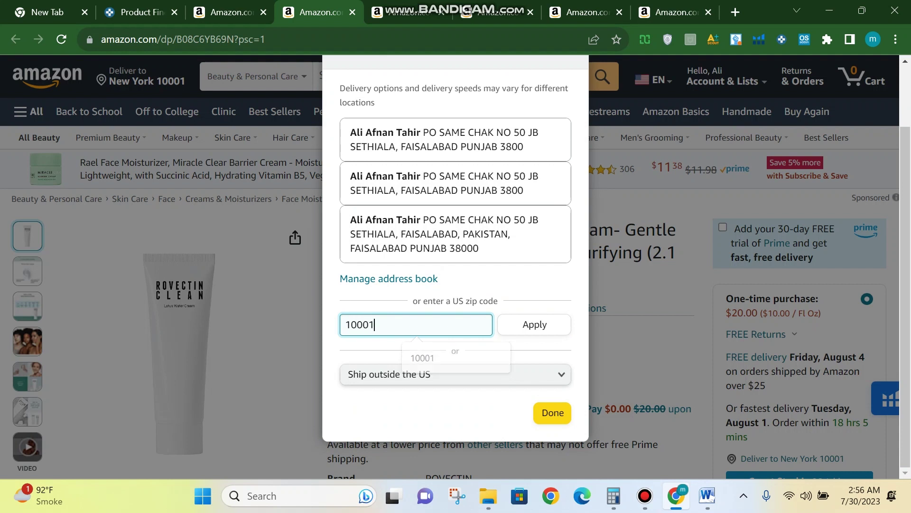
click(534, 325)
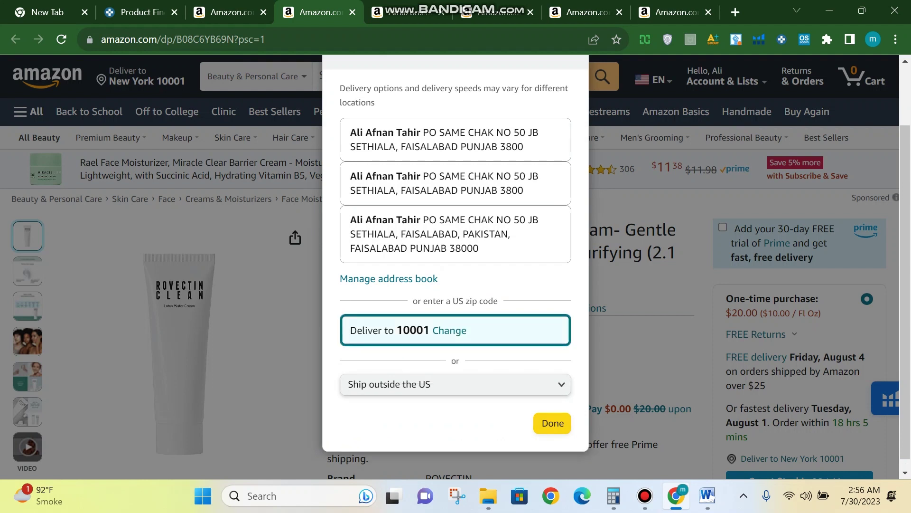
click(553, 423)
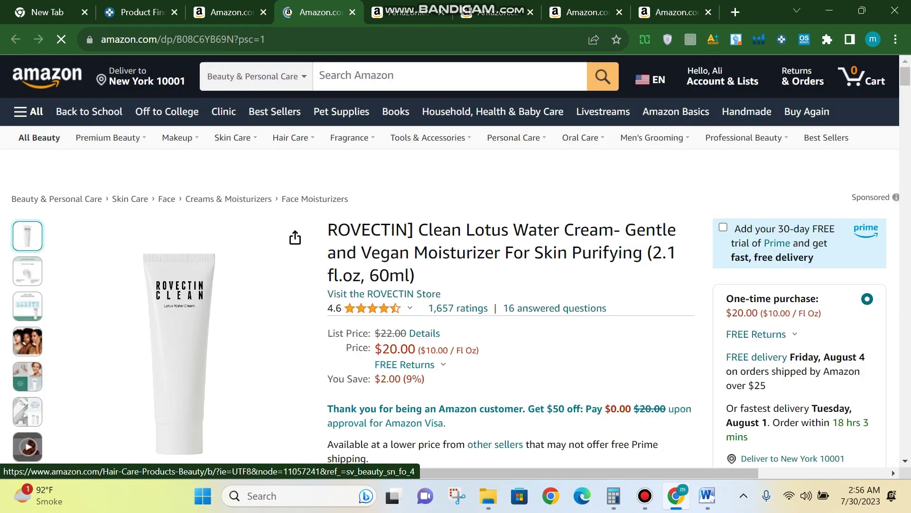
Step: Examine the ROVECTIN Clean Lotus Water Cream page down to the Keepa price history chart
scroll(291, 137, down, 6)
scroll(522, 261, down, 4)
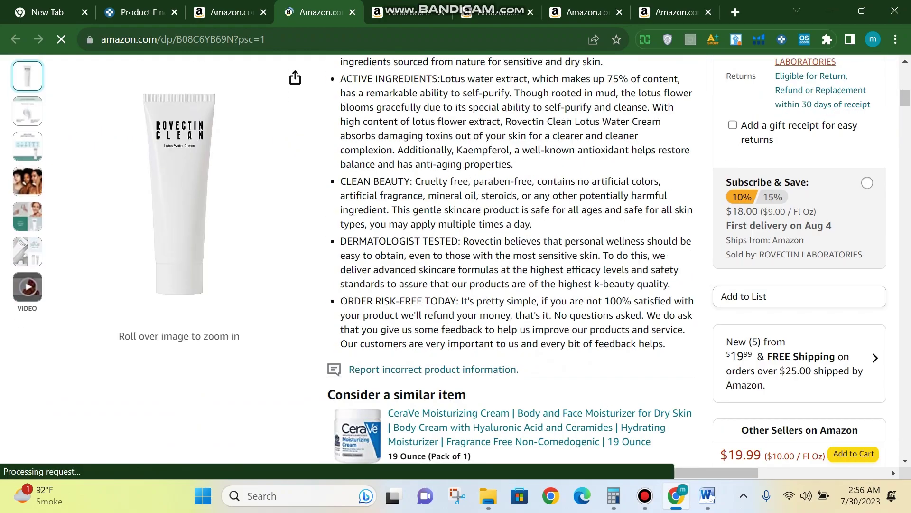
scroll(522, 261, down, 8)
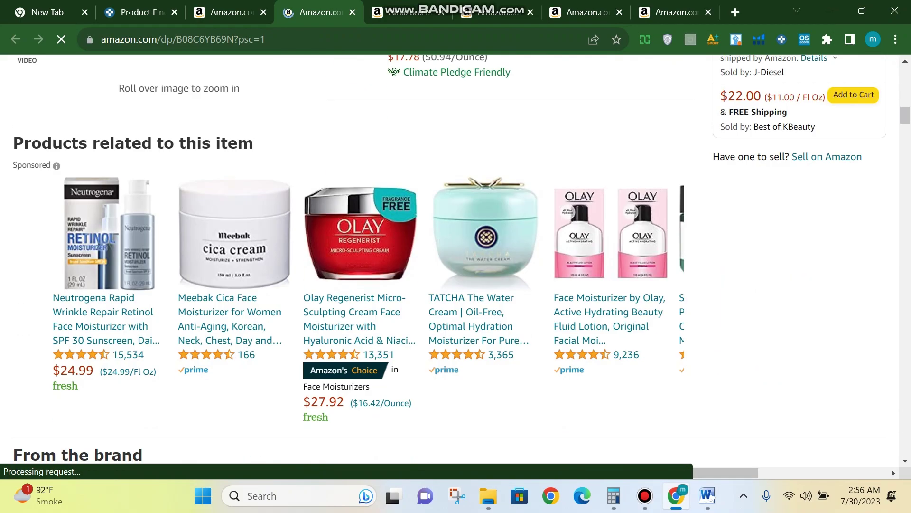
scroll(522, 261, up, 4)
scroll(456, 256, down, 4)
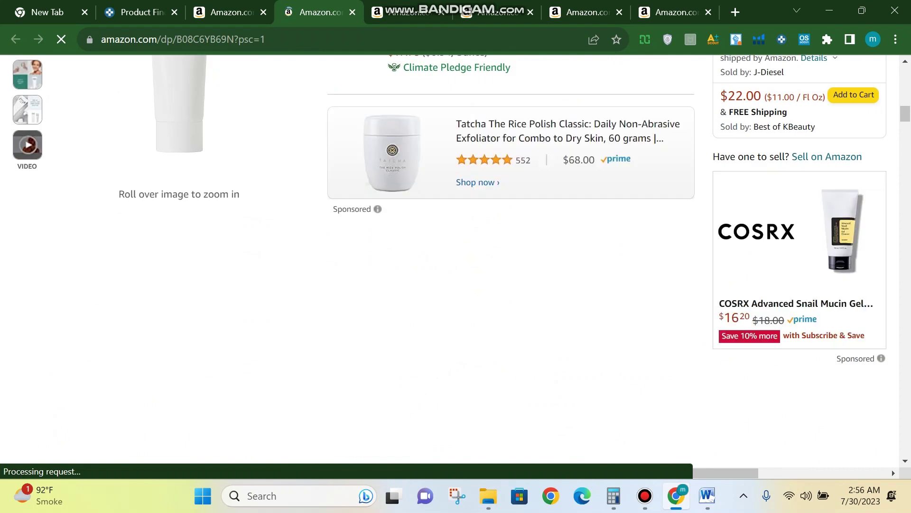
scroll(456, 257, down, 8)
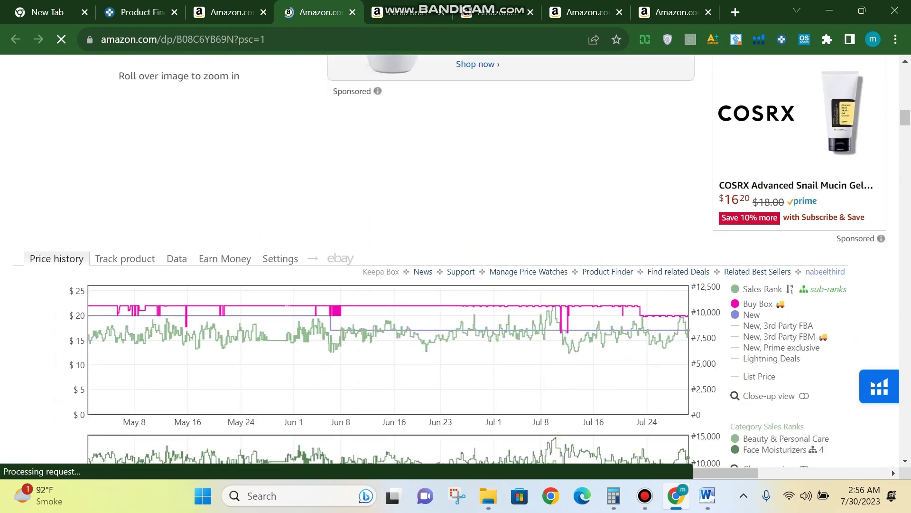
Step: Look through the other opened Amazon product pages and examine the numbuzin No.6 Deep Sleep Mask Serum listing and its other sellers
key(ctrl+Tab)
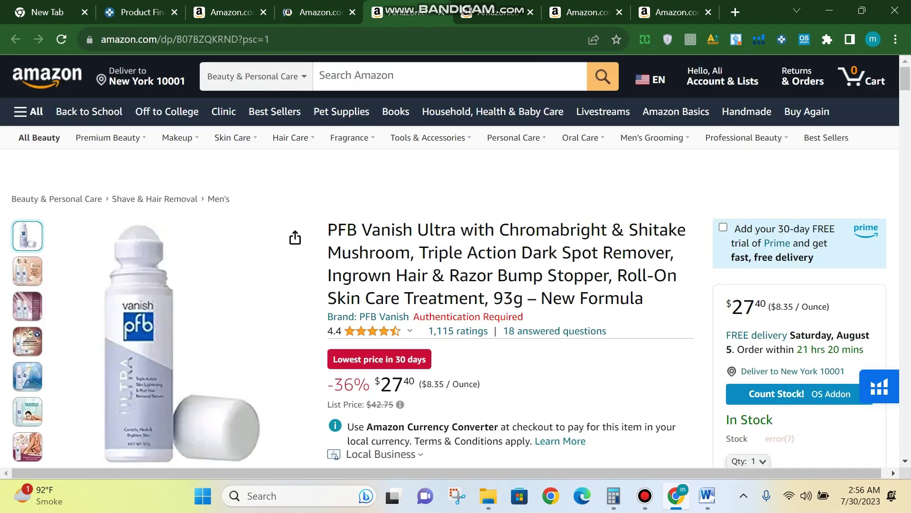
key(ctrl+Tab)
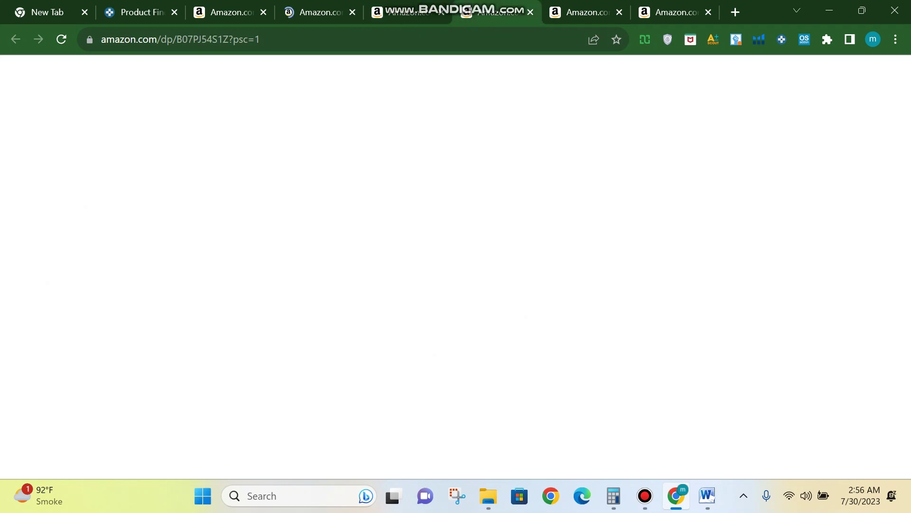
key(ctrl+Tab)
key(ctrl+Tab)
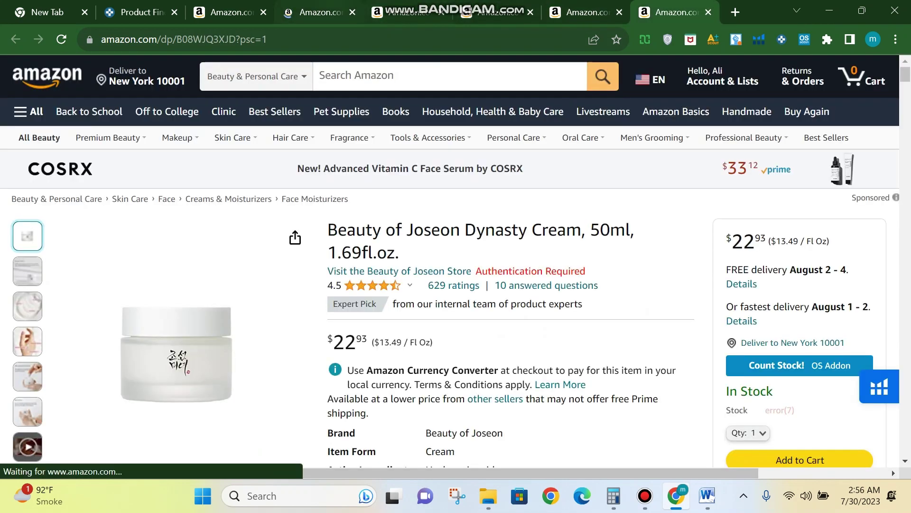
click(317, 12)
click(232, 11)
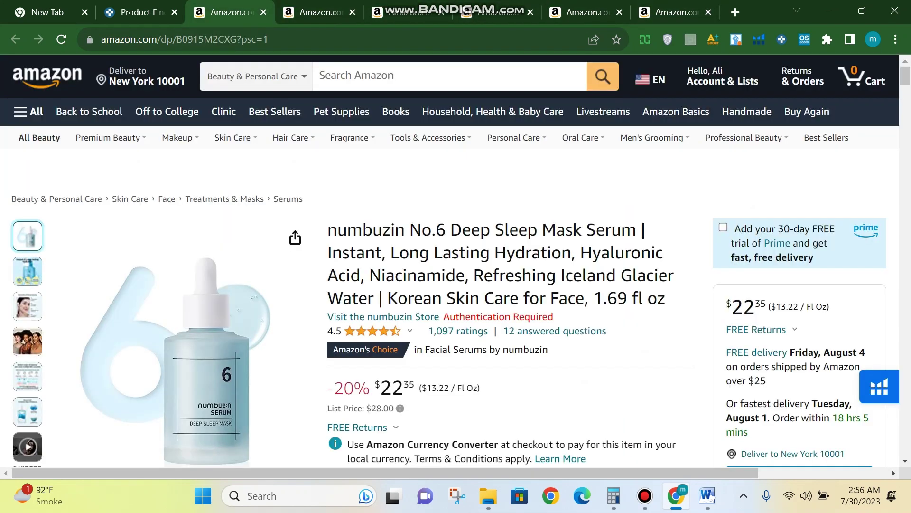
scroll(450, 261, down, 12)
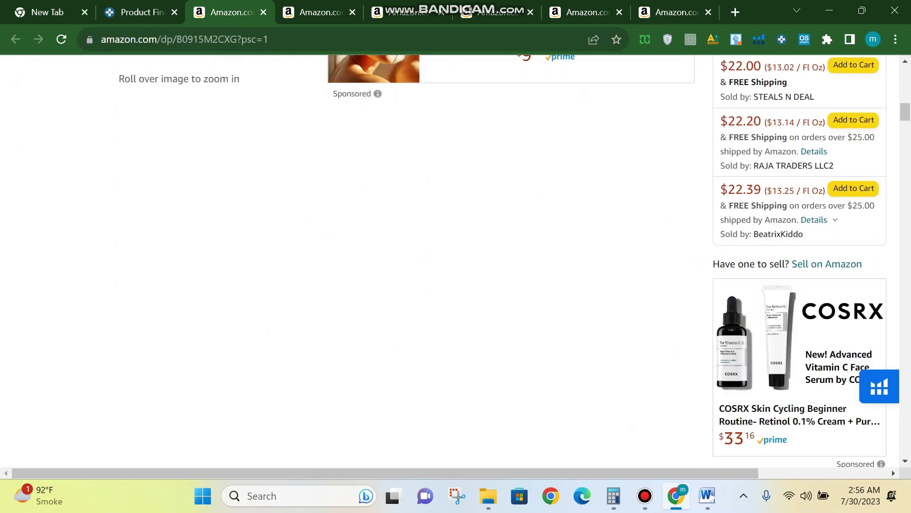
scroll(450, 260, down, 5)
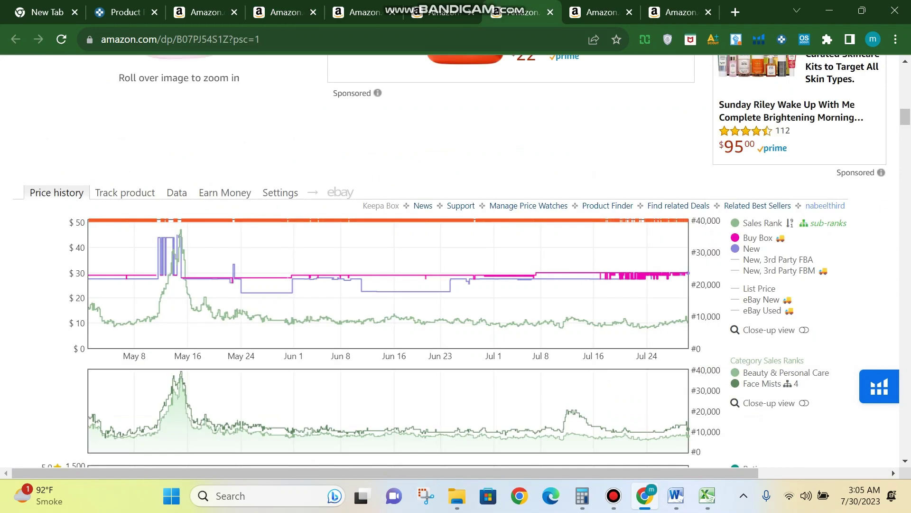
Step: Check the Glow Recipe mist, ANDIS spray and Beauty of Joseon cream pages, and switch to the M.A.C. Stack Mascara page
scroll(450, 261, up, 5)
scroll(450, 261, up, 1)
key(ctrl+Tab)
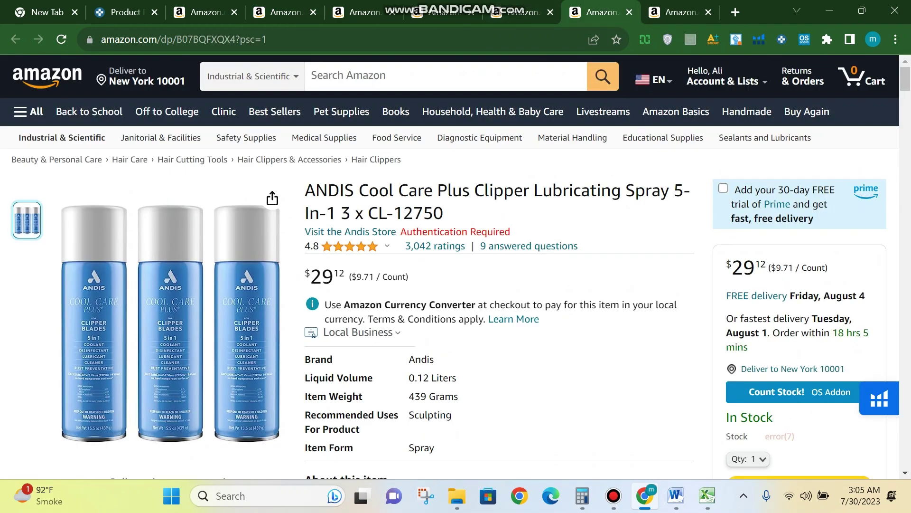
key(ctrl+Tab)
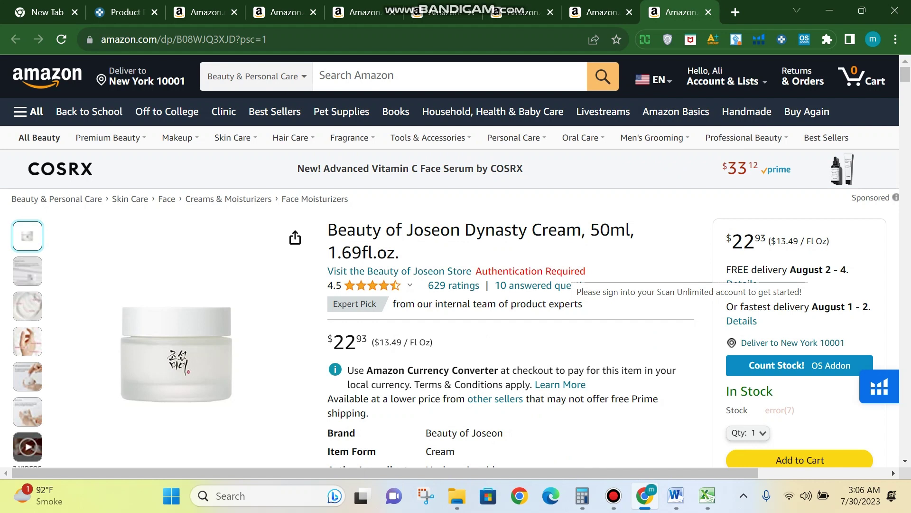
scroll(569, 275, down, 2)
click(521, 12)
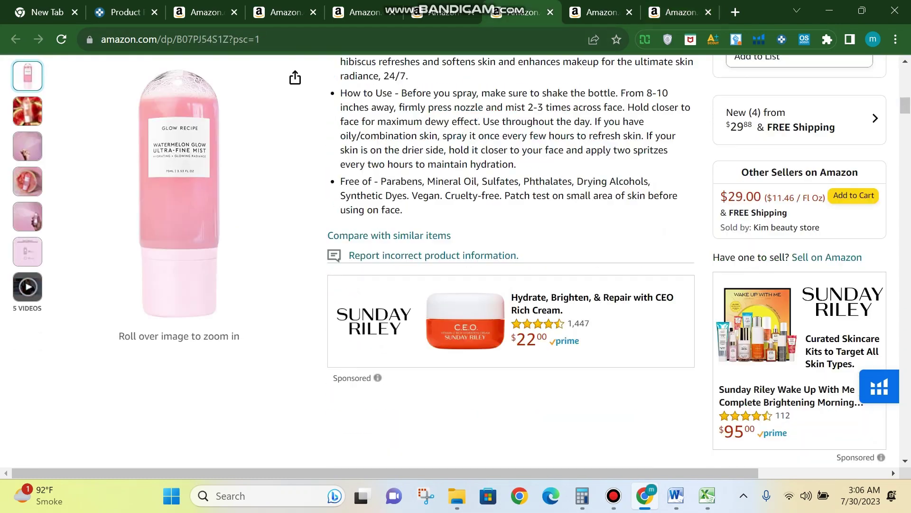
click(442, 12)
click(284, 13)
click(205, 12)
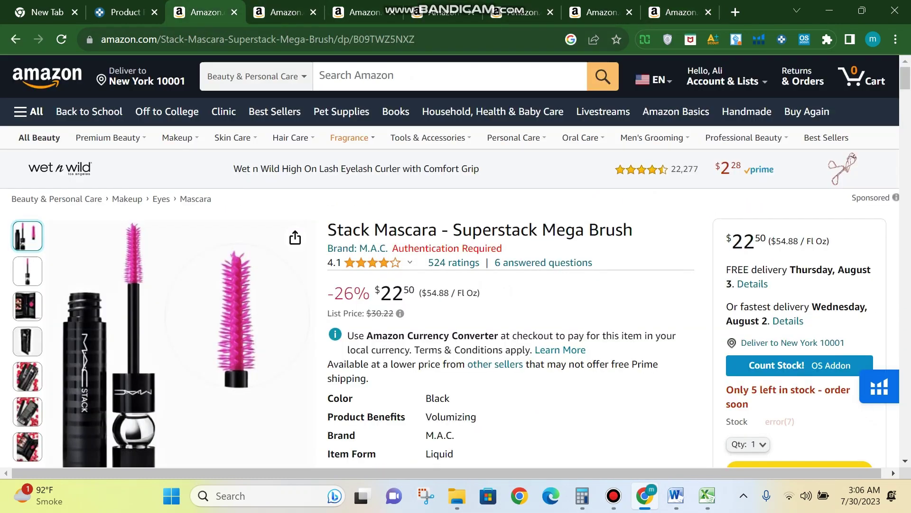
Step: Examine the Keepa price history, sales rank, rating and offer count charts on the M.A.C. Stack Mascara page
scroll(456, 265, down, 4)
scroll(456, 261, down, 10)
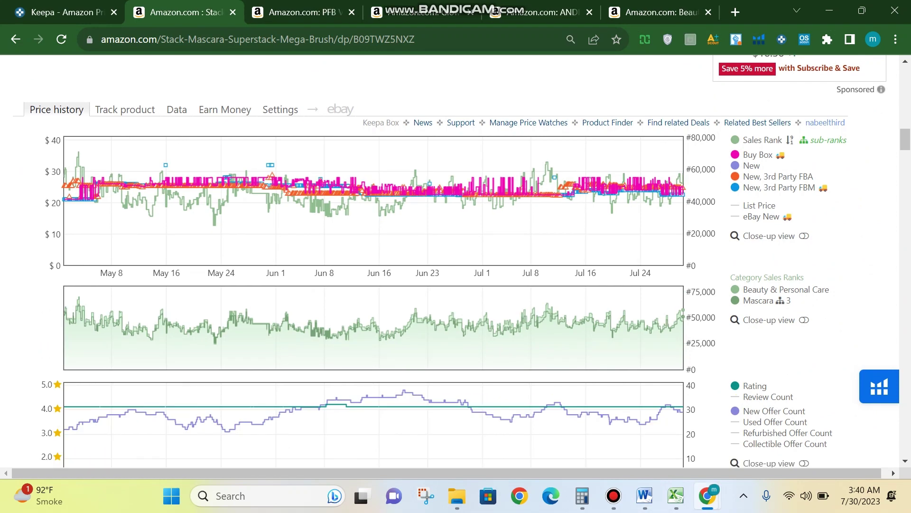
scroll(330, 209, up, 1)
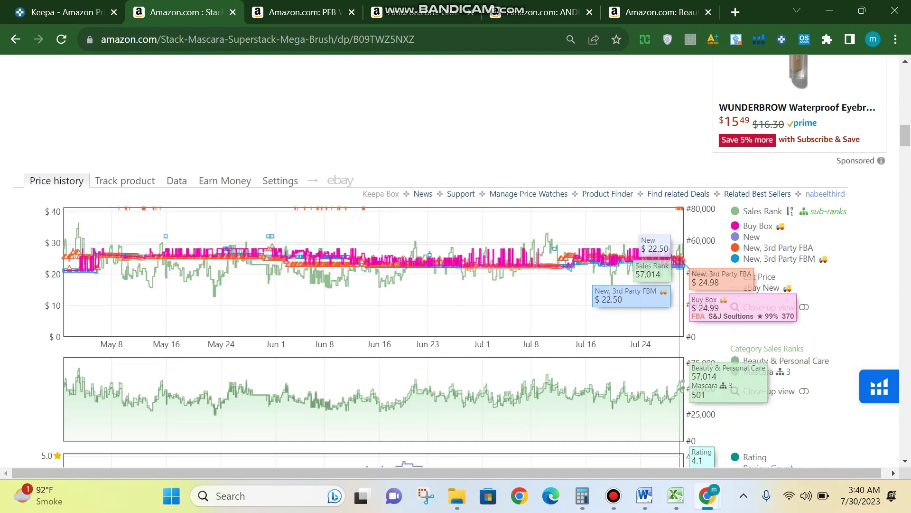
scroll(683, 261, down, 5)
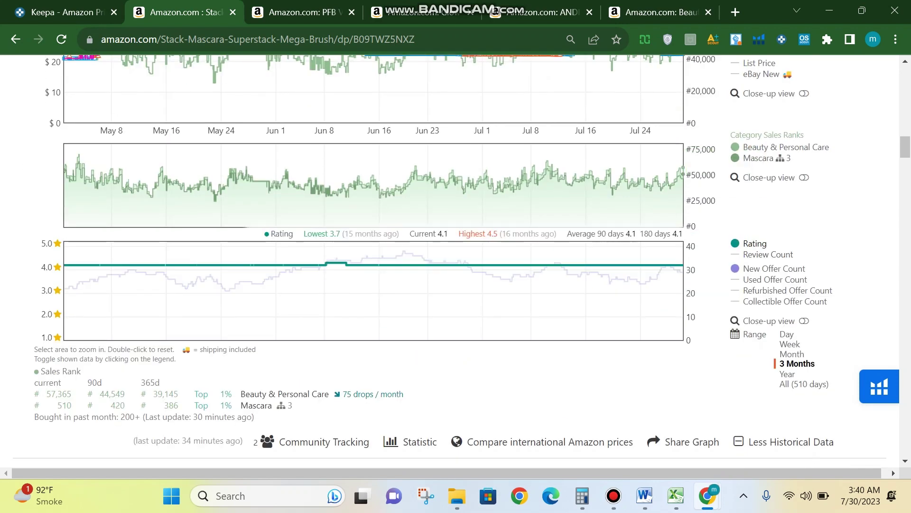
scroll(110, 181, up, 3)
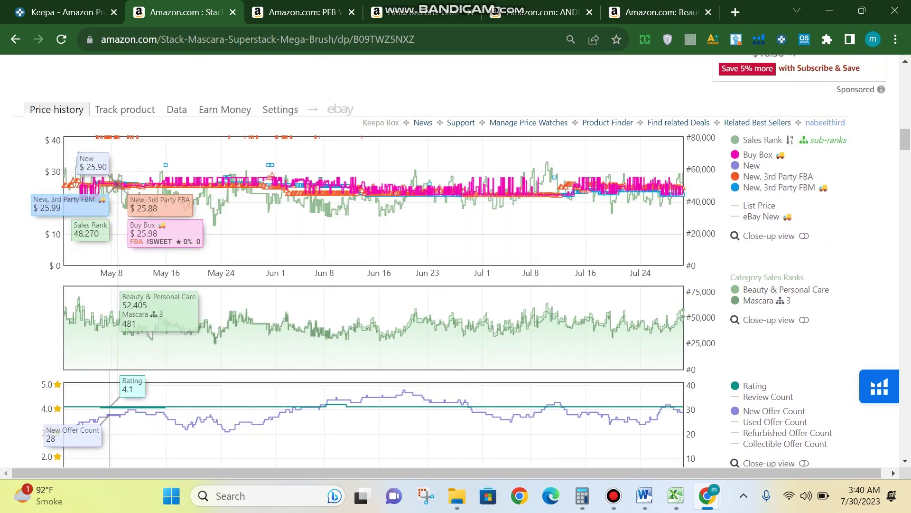
scroll(601, 213, down, 6)
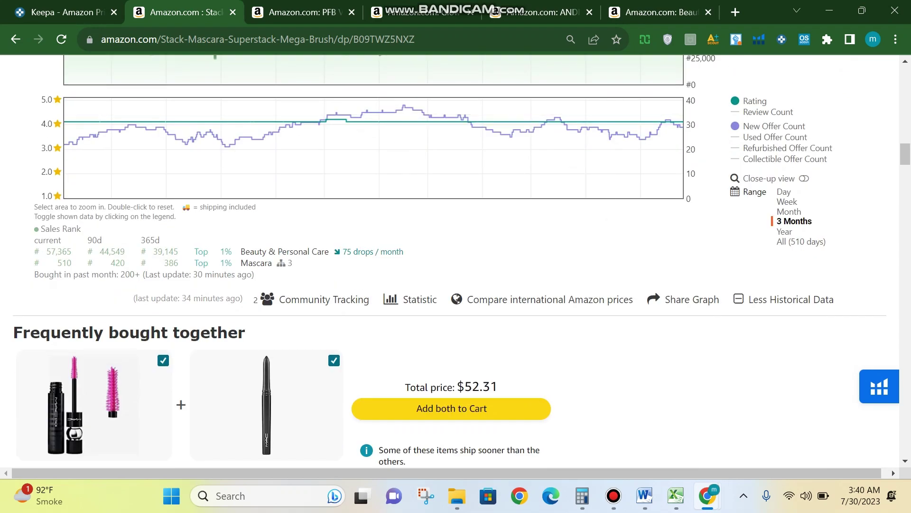
scroll(360, 214, up, 2)
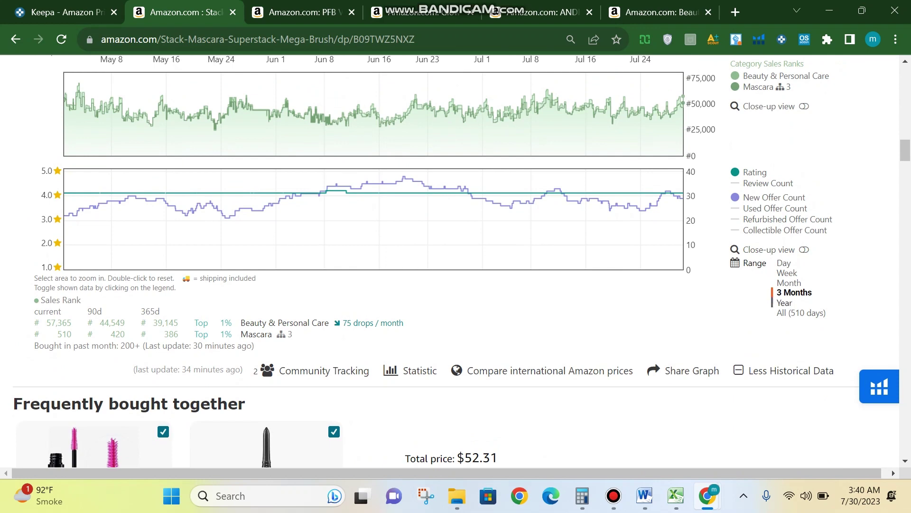
Step: Compare the mascara's Keepa charts over the Year, Month and Day ranges, and set the range back to 3 Months
click(785, 303)
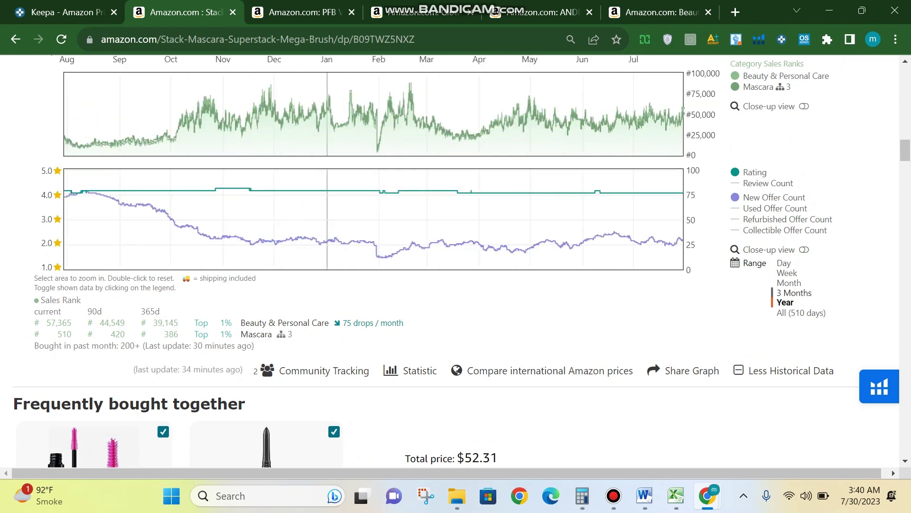
click(789, 283)
click(784, 263)
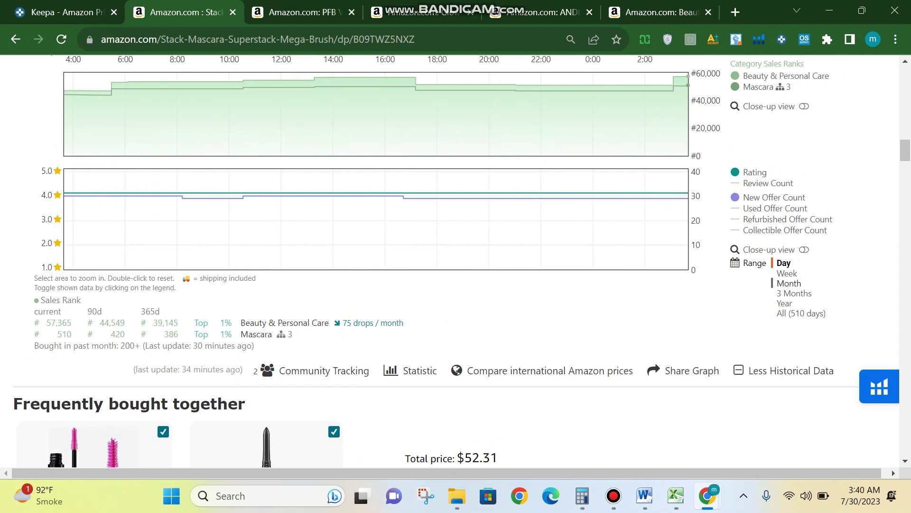
click(789, 283)
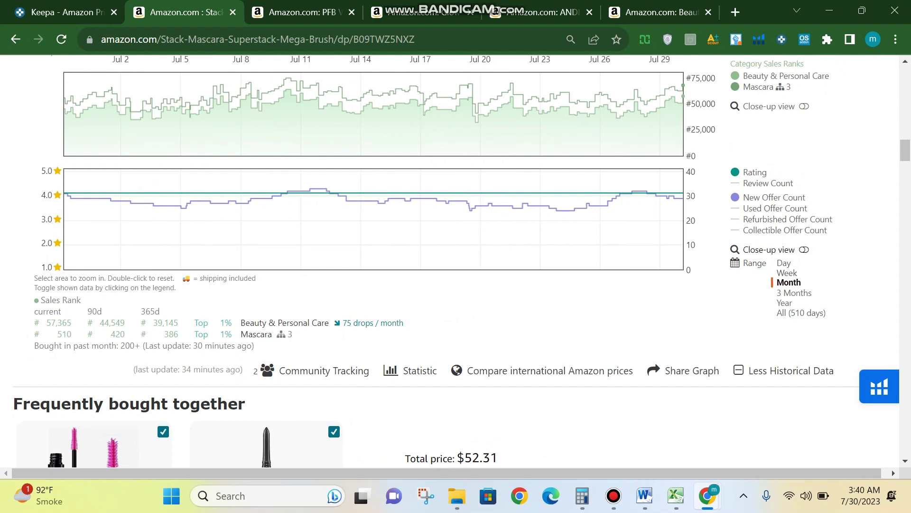
scroll(769, 247, up, 3)
scroll(768, 285, down, 5)
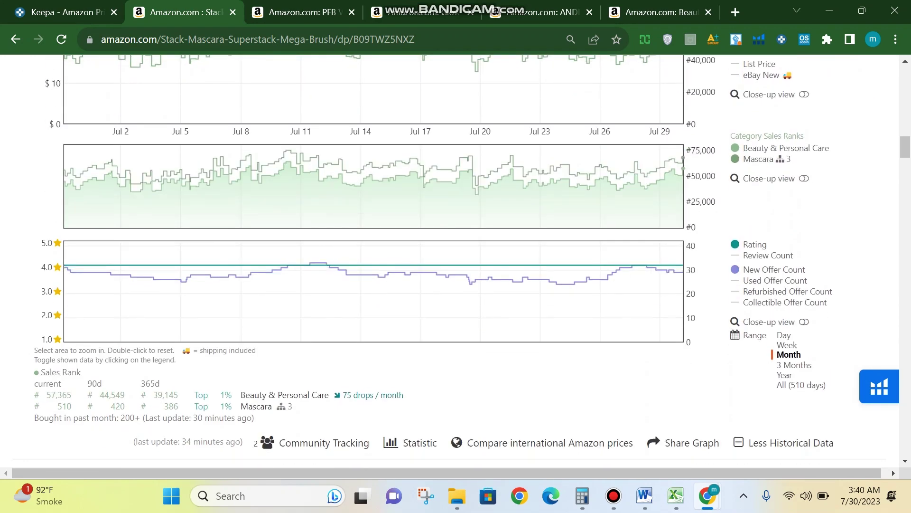
click(794, 363)
Step: Examine the latest Buy Box, FBA and FBM prices on the 3-month Keepa price history chart
scroll(794, 364, up, 6)
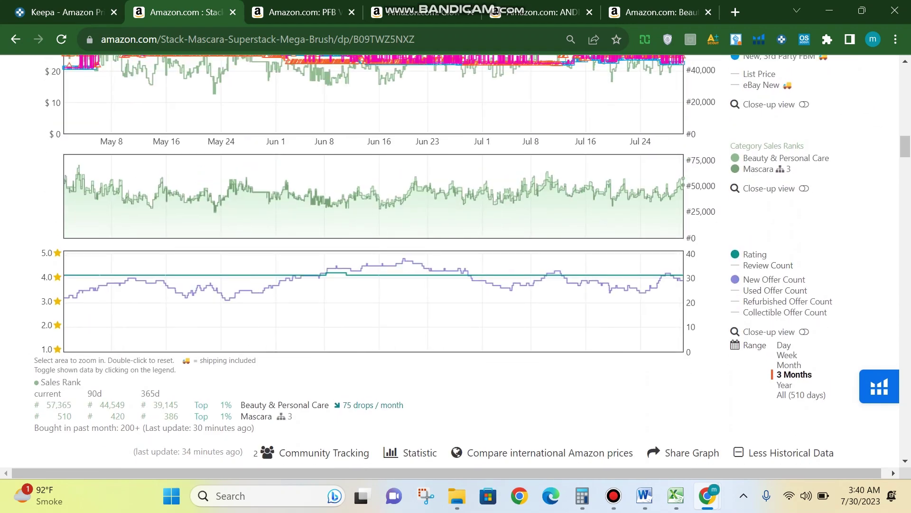
mouse_move(672, 338)
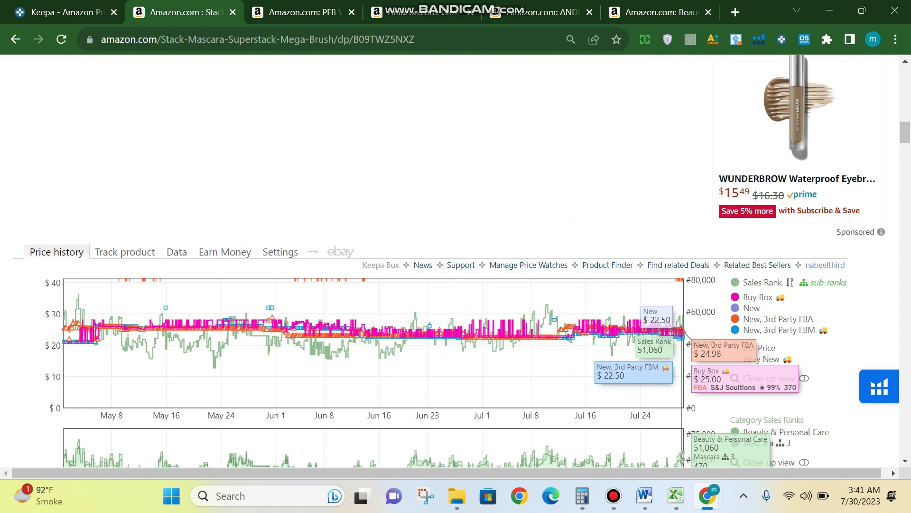
scroll(456, 285, down, 1)
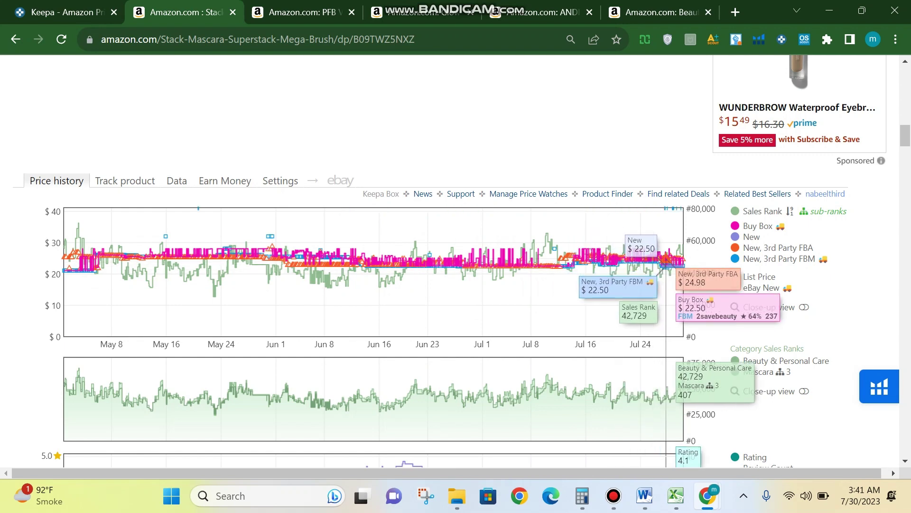
mouse_move(758, 226)
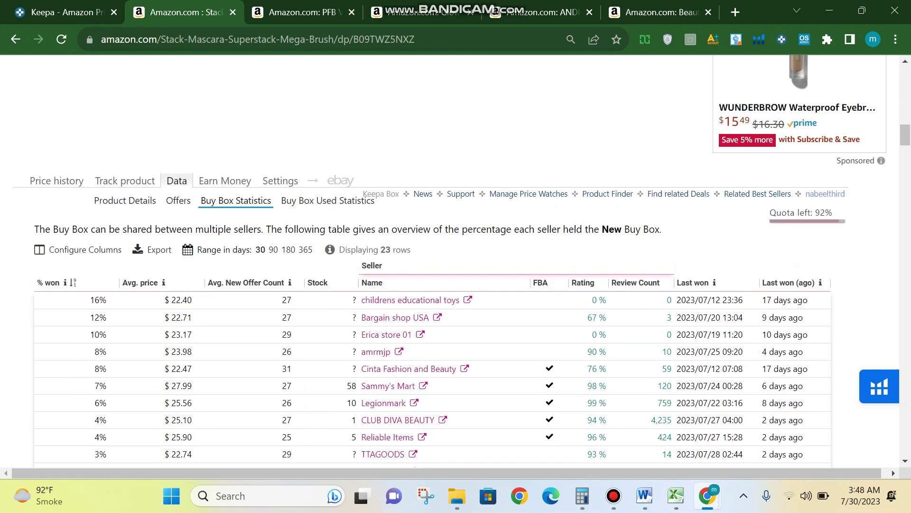
Step: Check the mascara's Keepa product details briefly, then go through the leading sellers in its Buy Box statistics
click(125, 200)
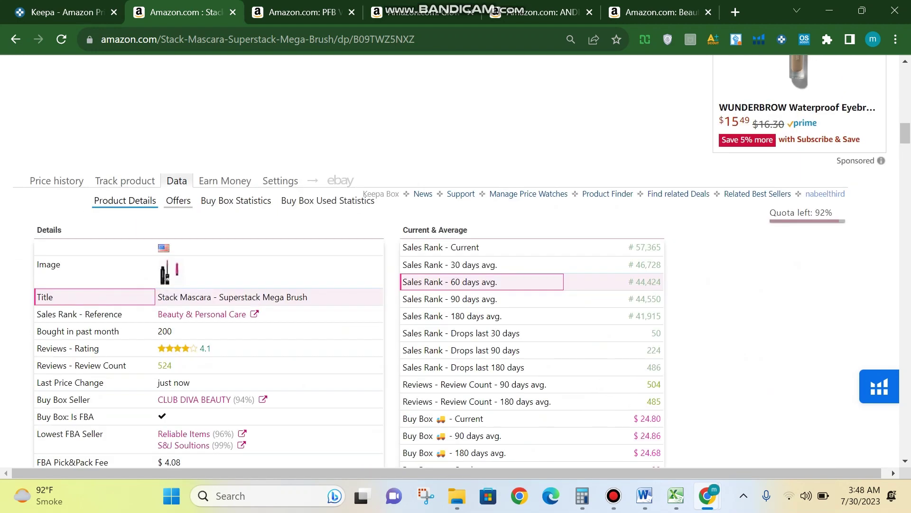
click(236, 200)
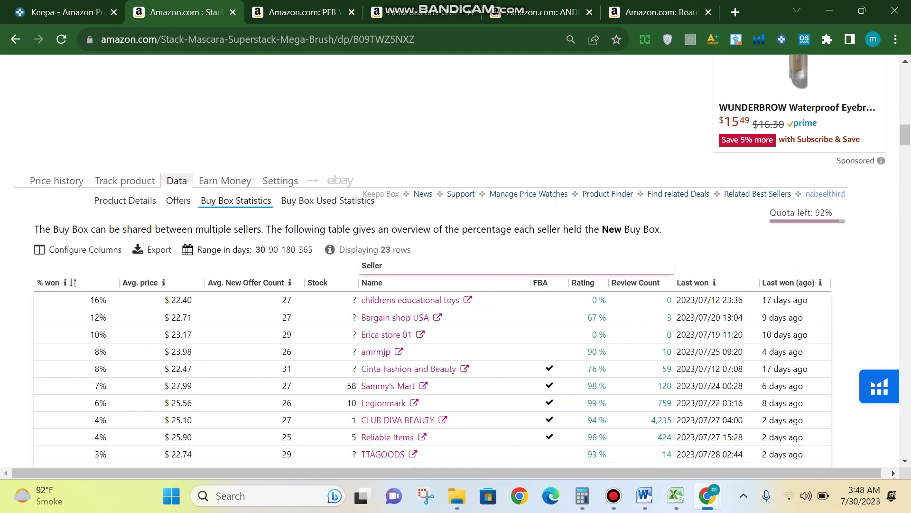
scroll(450, 260, down, 3)
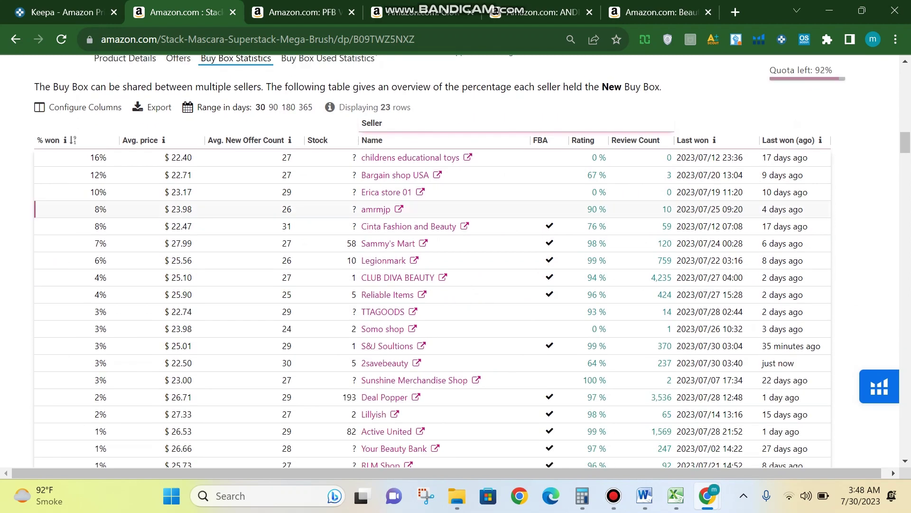
click(493, 226)
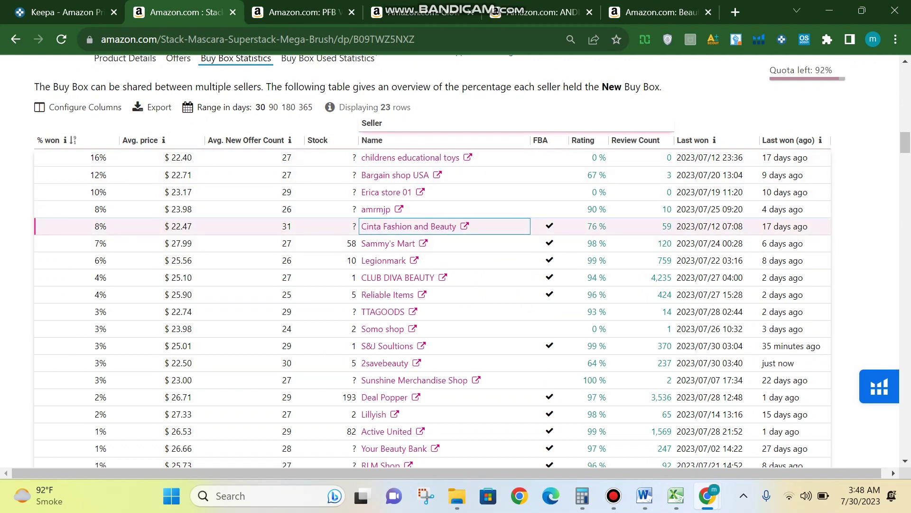
click(493, 158)
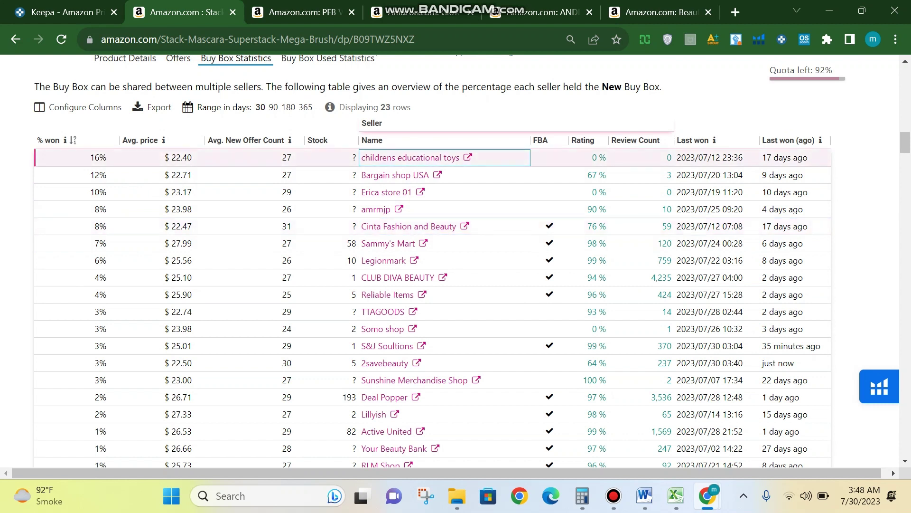
click(494, 175)
click(493, 192)
click(493, 209)
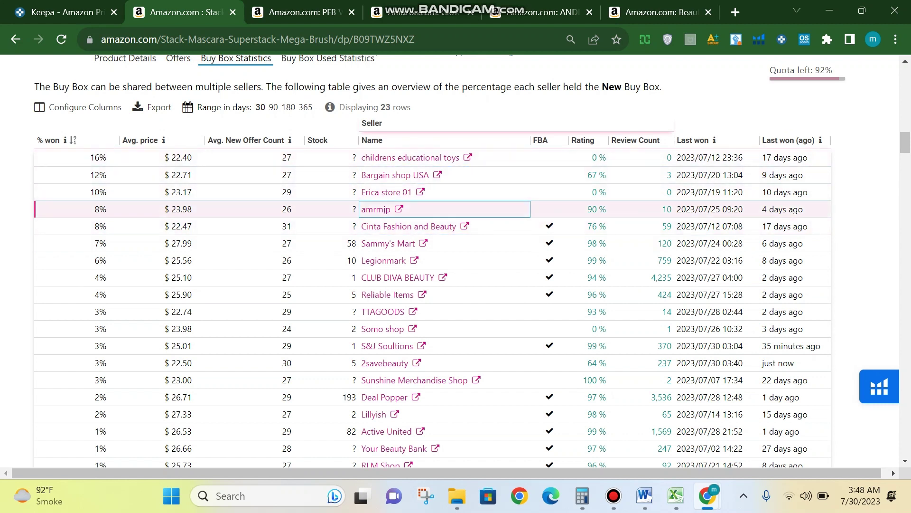
click(494, 226)
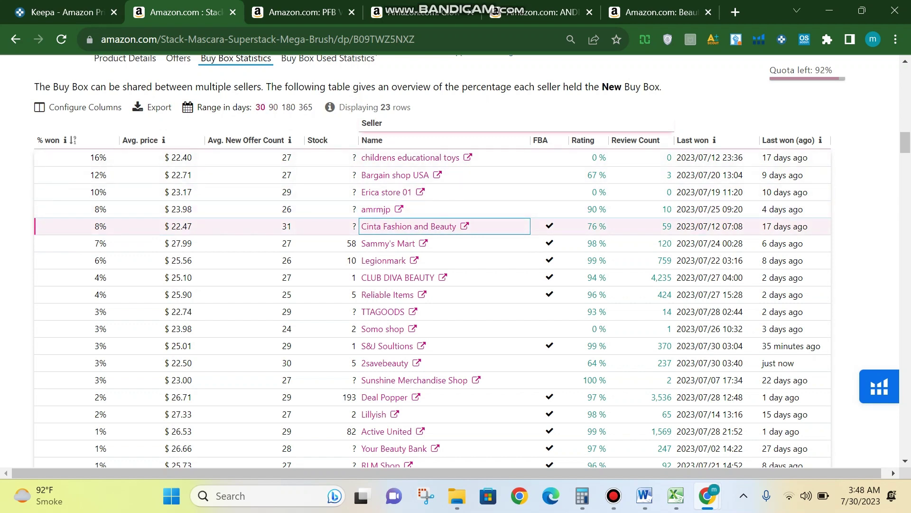
Step: Review the Buy Box statistics over 90 and 180 days, and return the range to 30 days
click(273, 107)
click(288, 107)
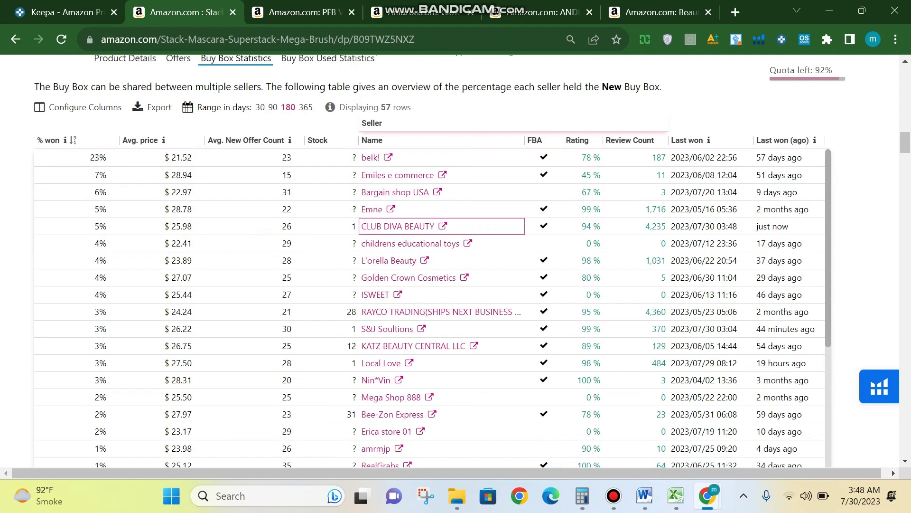
scroll(427, 261, down, 1)
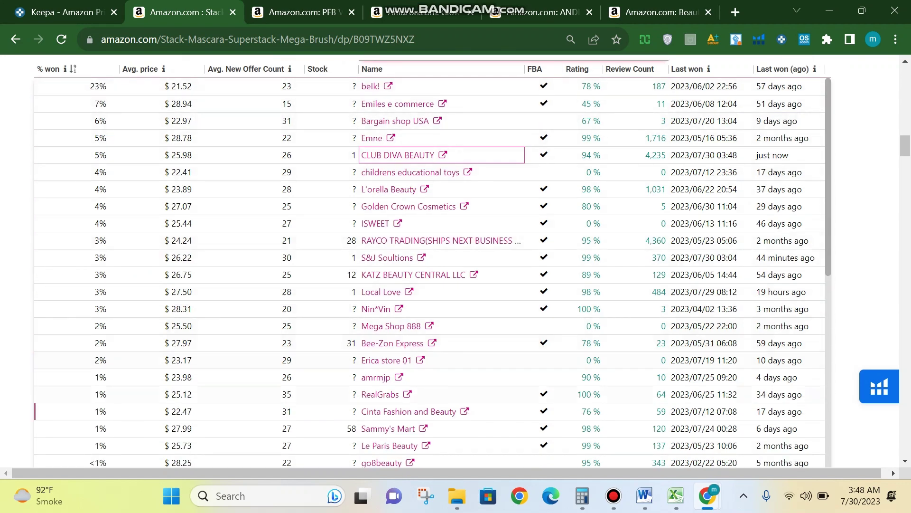
scroll(427, 294, up, 1)
scroll(427, 285, up, 2)
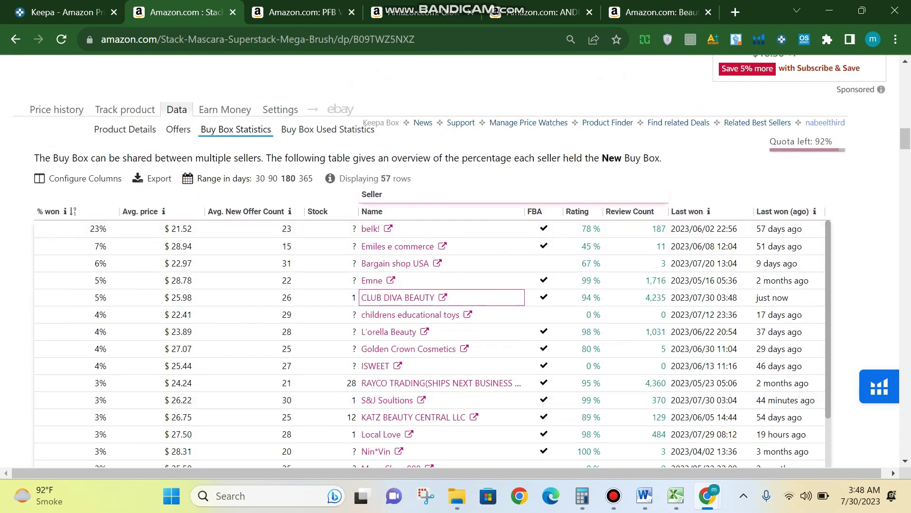
click(260, 178)
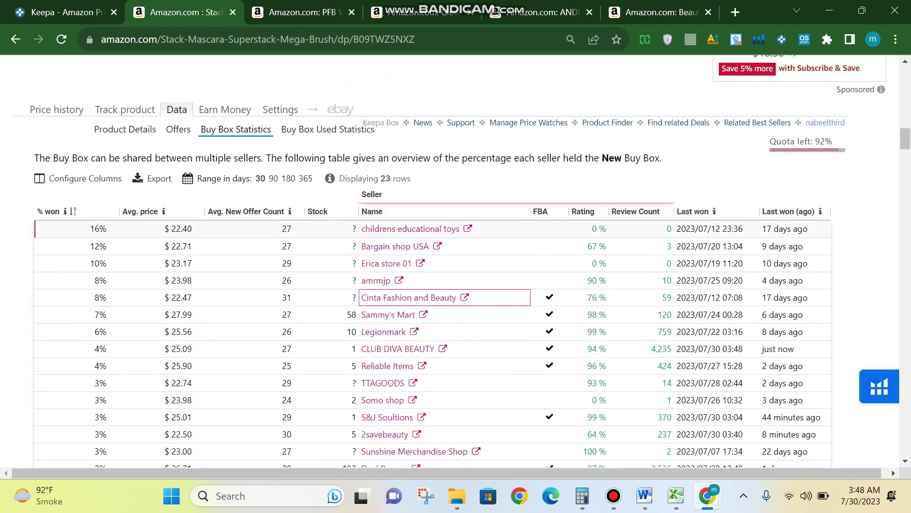
Step: Examine the average prices and new offer counts of the top sellers in the 30-day Buy Box statistics
click(178, 229)
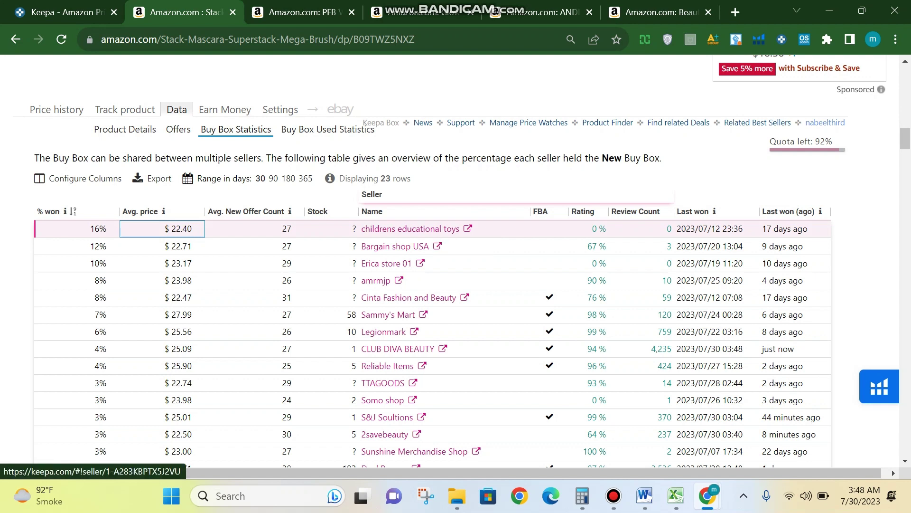
click(280, 247)
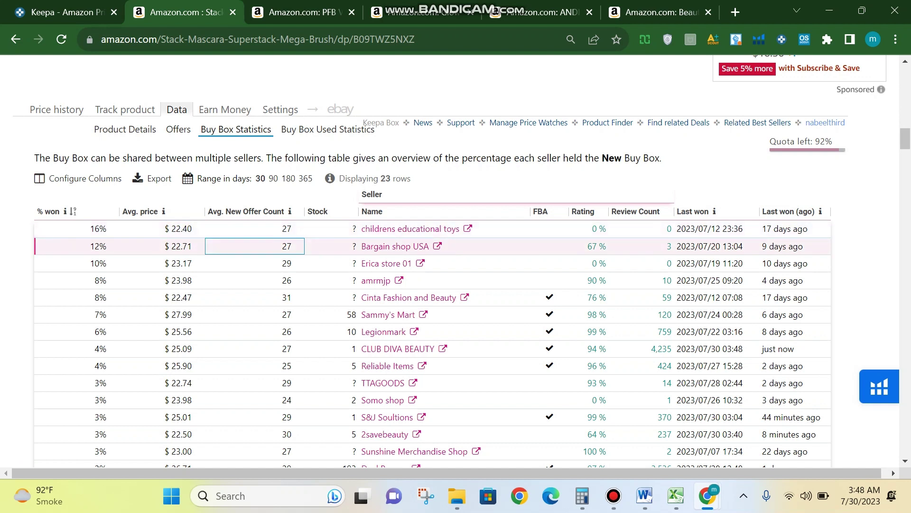
click(280, 280)
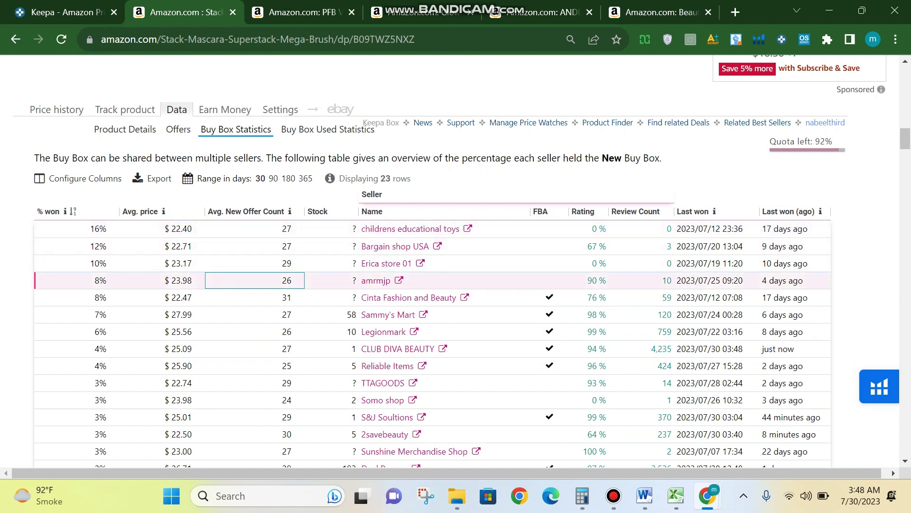
click(162, 298)
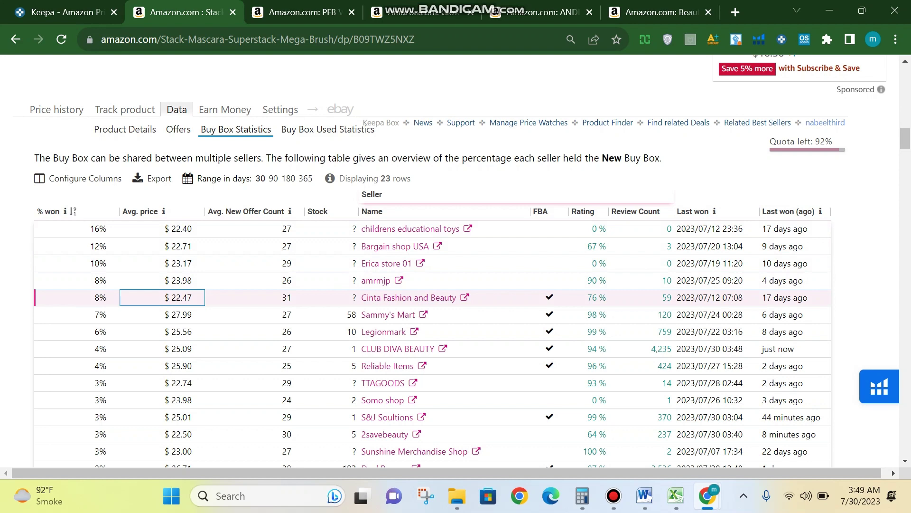
scroll(455, 261, down, 2)
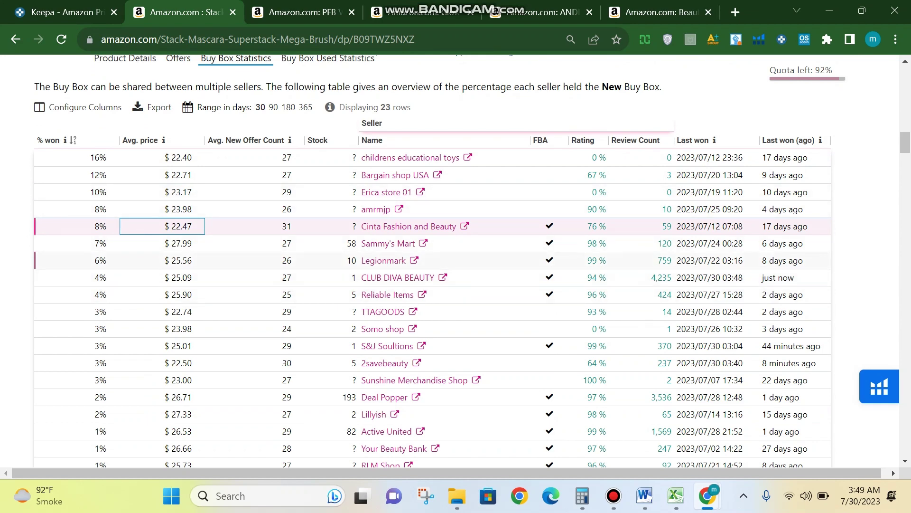
Step: Check the mascara's listing price and stock on the product page, and return to the sellers in the Buy Box statistics
scroll(455, 261, up, 10)
scroll(455, 261, up, 15)
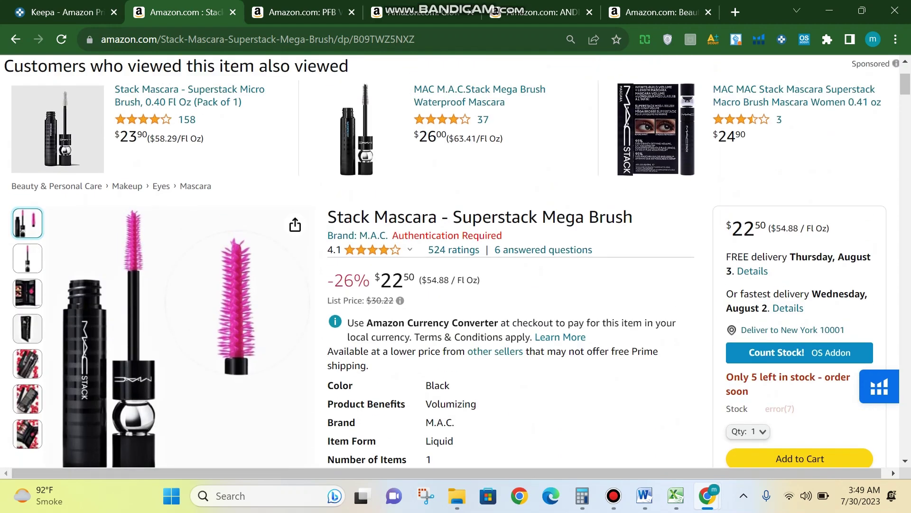
scroll(456, 261, down, 20)
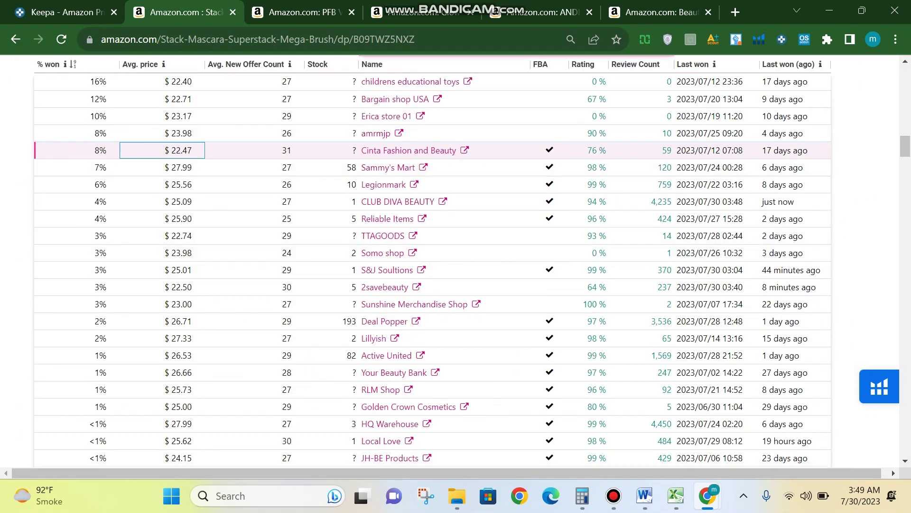
scroll(455, 261, down, 4)
scroll(456, 261, up, 4)
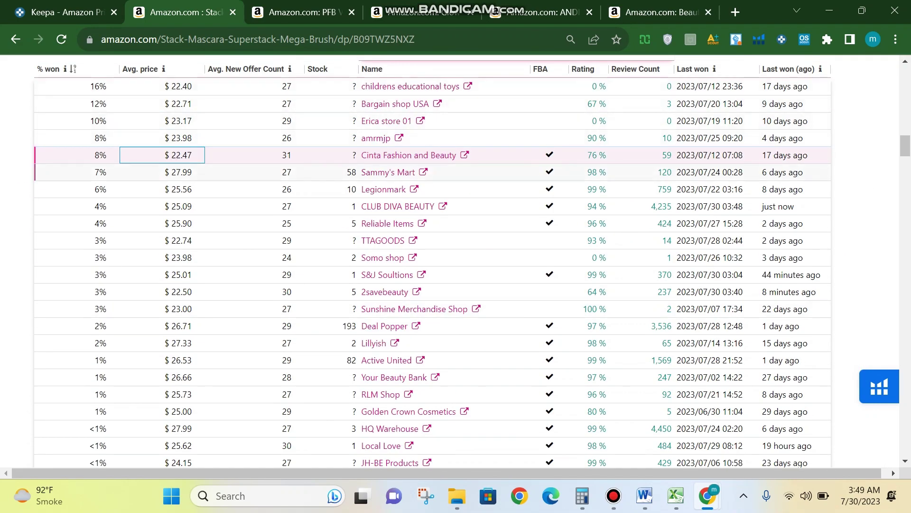
scroll(456, 261, up, 2)
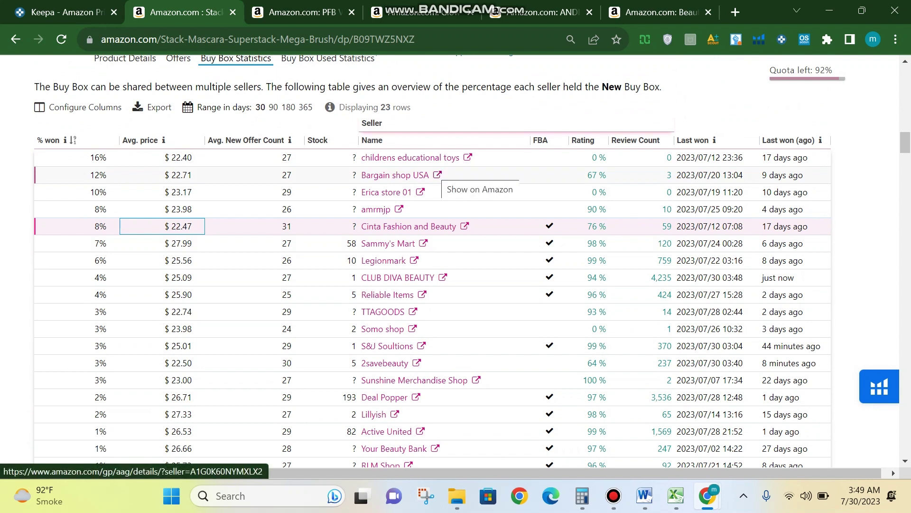
scroll(438, 175, up, 2)
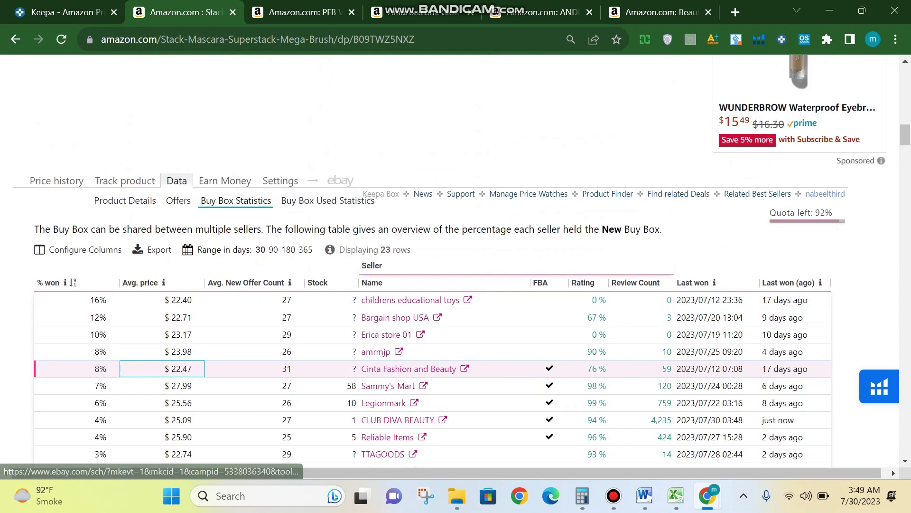
Step: Examine the mascara's Keepa product details, including fees, product codes, package data, sales rank averages and Buy Box averages
click(125, 201)
scroll(456, 261, down, 1)
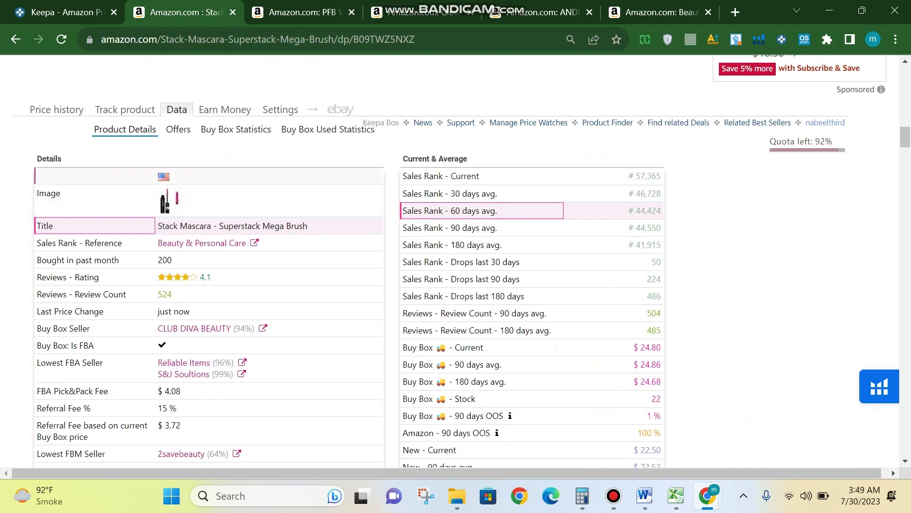
scroll(456, 261, down, 1)
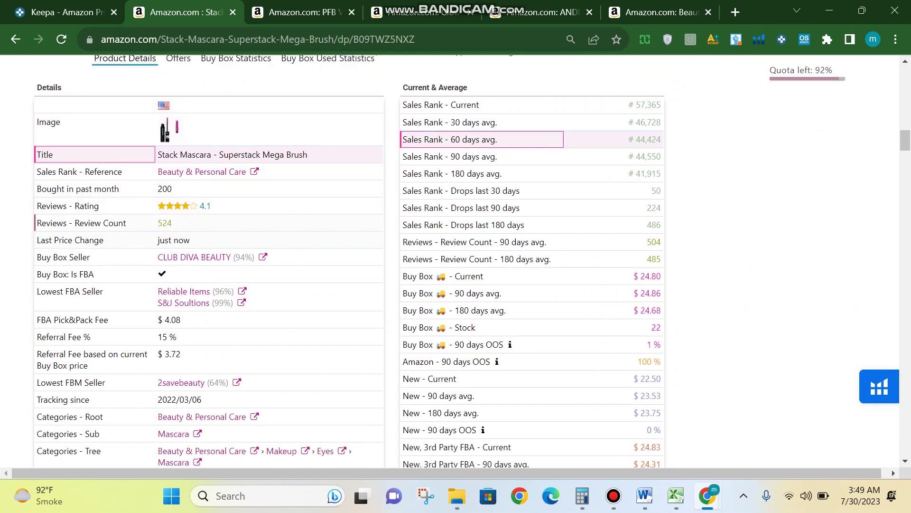
scroll(199, 209, down, 3)
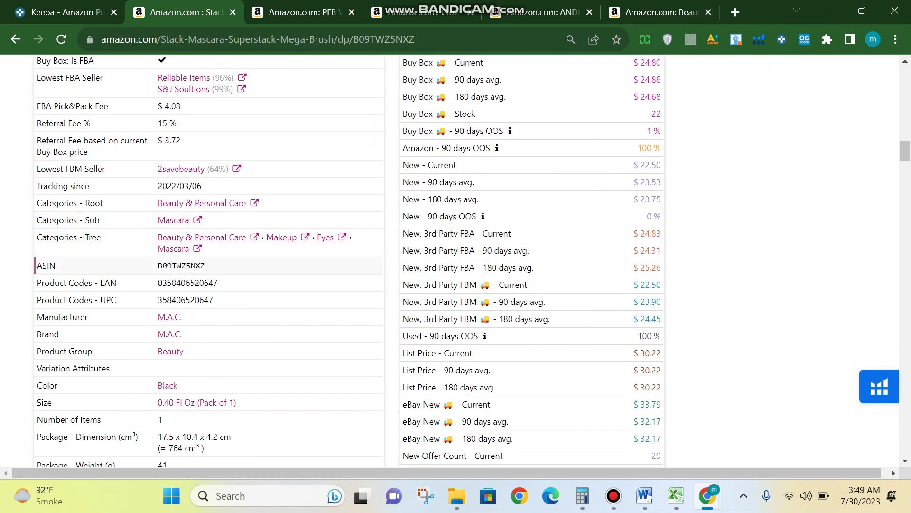
click(199, 283)
scroll(199, 283, down, 2)
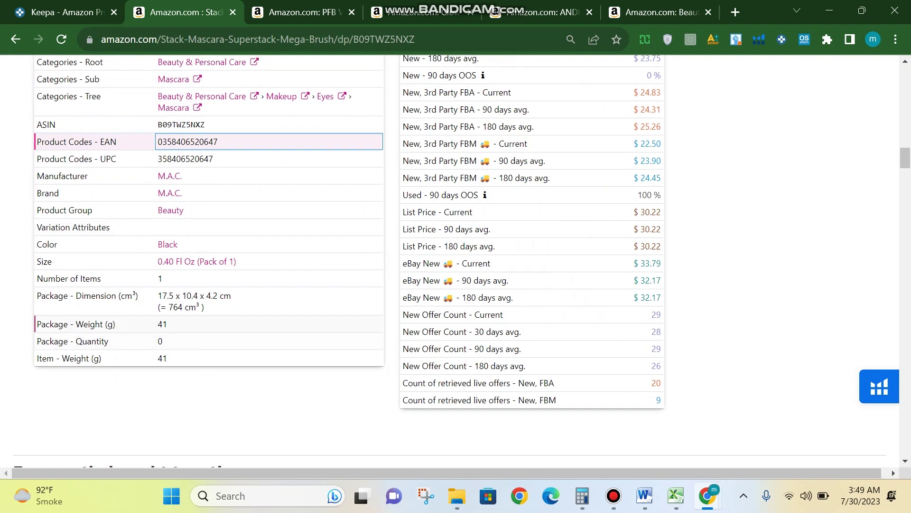
scroll(199, 283, up, 4)
scroll(456, 262, up, 3)
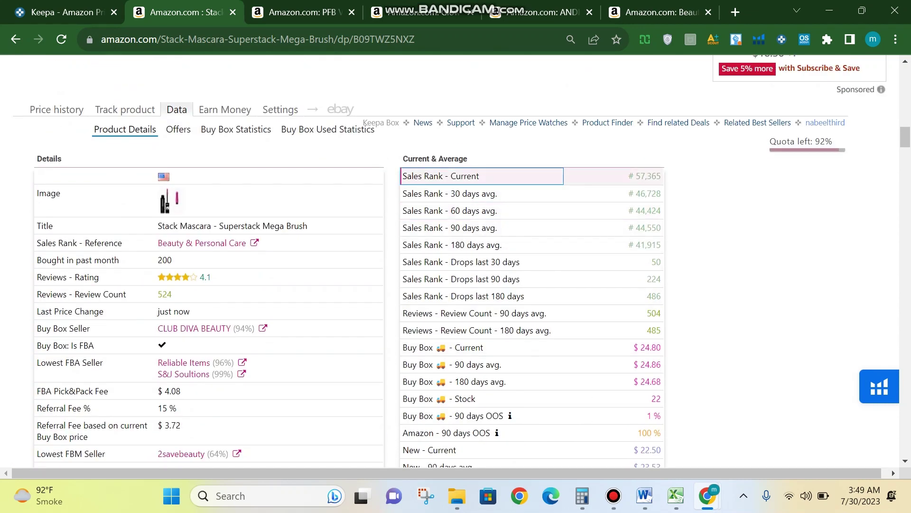
scroll(532, 261, down, 1)
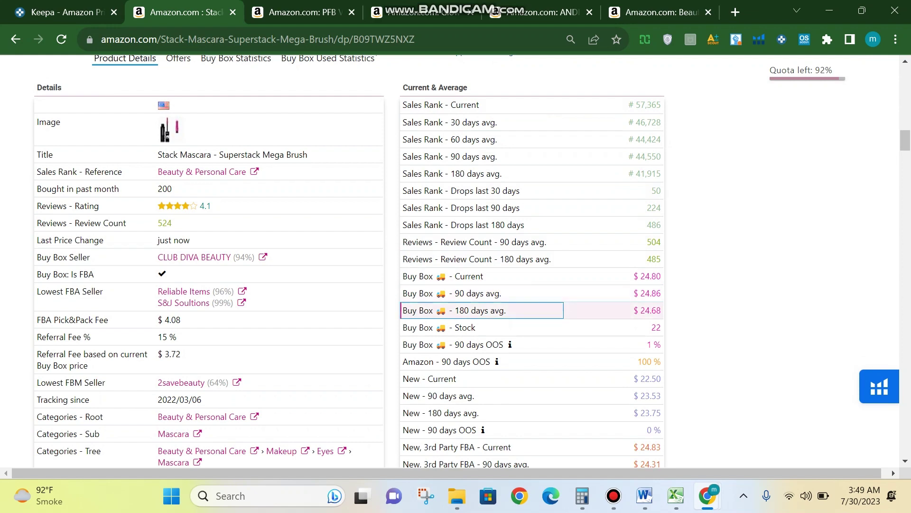
Step: Examine the mascara's product codes, package dimensions and average new, FBA, FBM and eBay prices in the product details
scroll(349, 260, down, 2)
scroll(349, 261, down, 1)
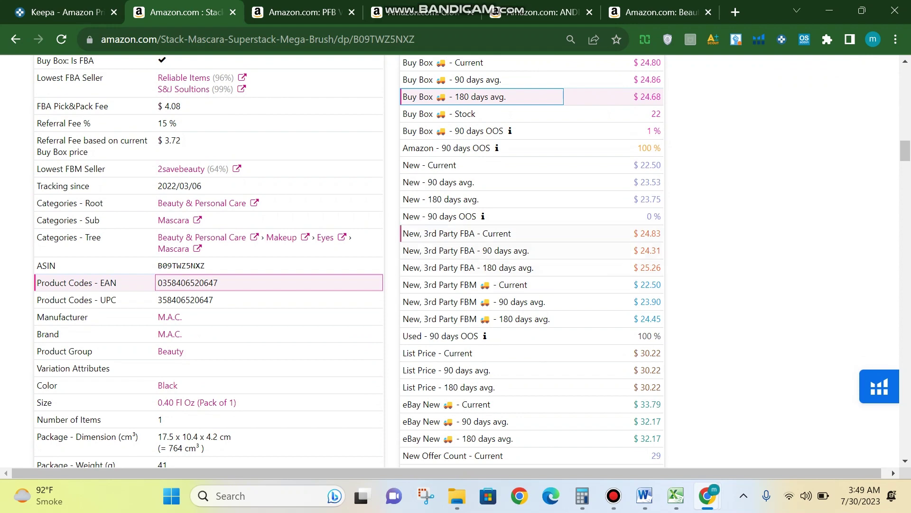
scroll(349, 261, up, 6)
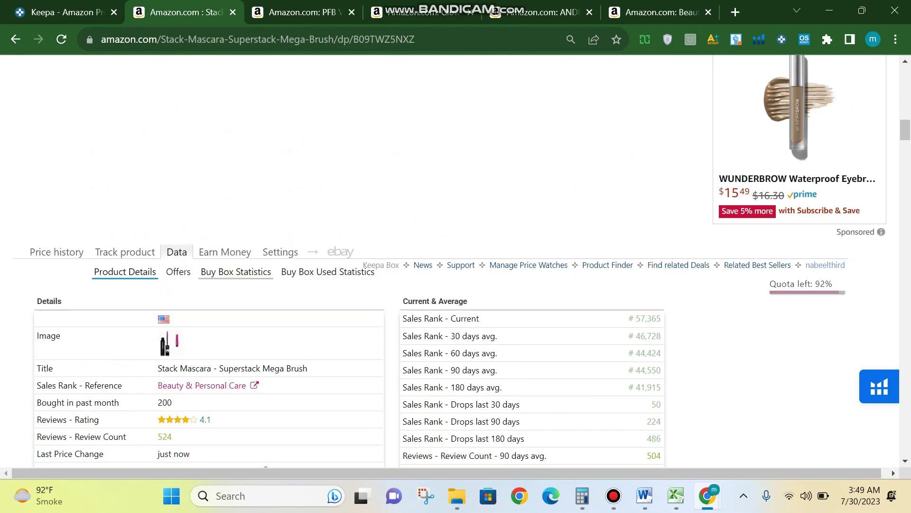
Step: Filter the mascara's Keepa offers to Prime and examine the sellers' prices, stock, units sold and totals
click(236, 271)
scroll(161, 369, down, 1)
click(178, 200)
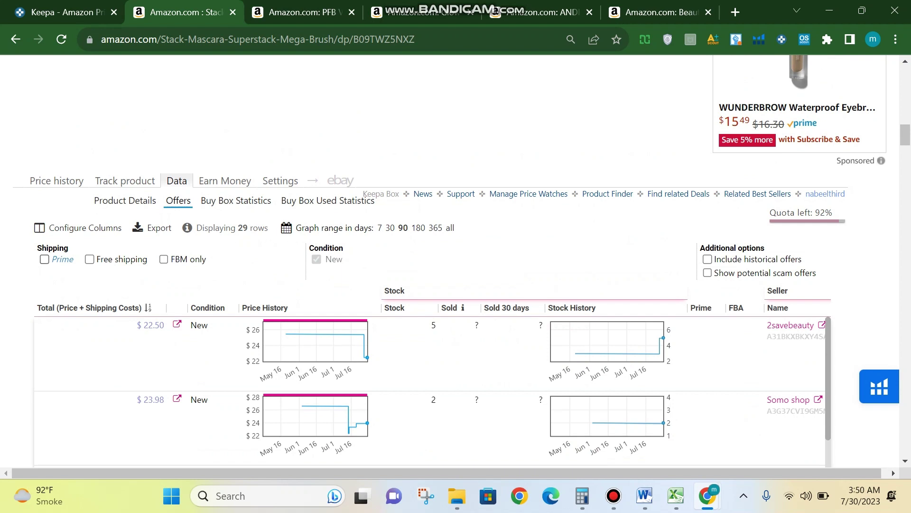
click(44, 259)
scroll(352, 308, down, 1)
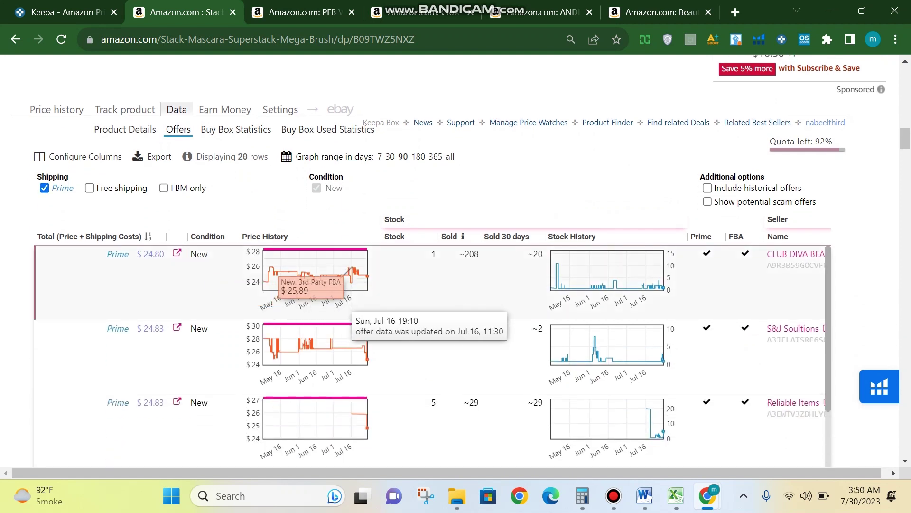
scroll(352, 308, down, 5)
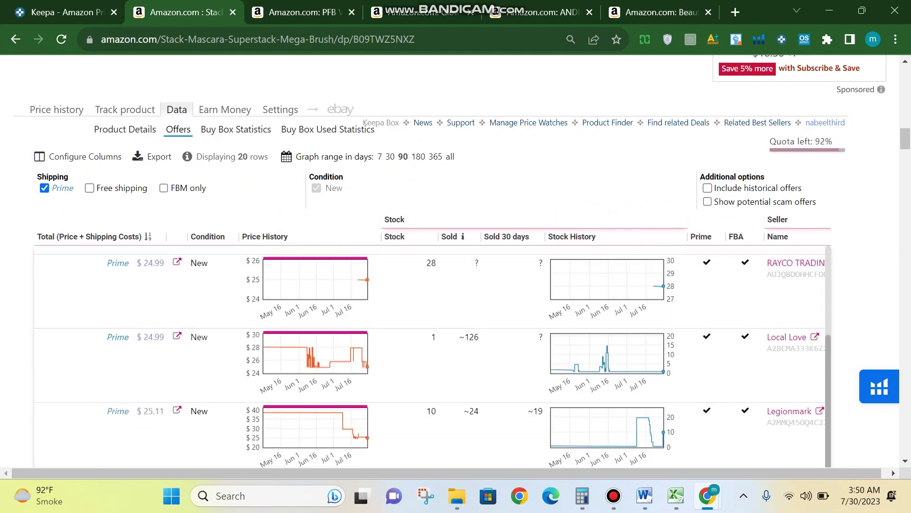
scroll(352, 308, down, 4)
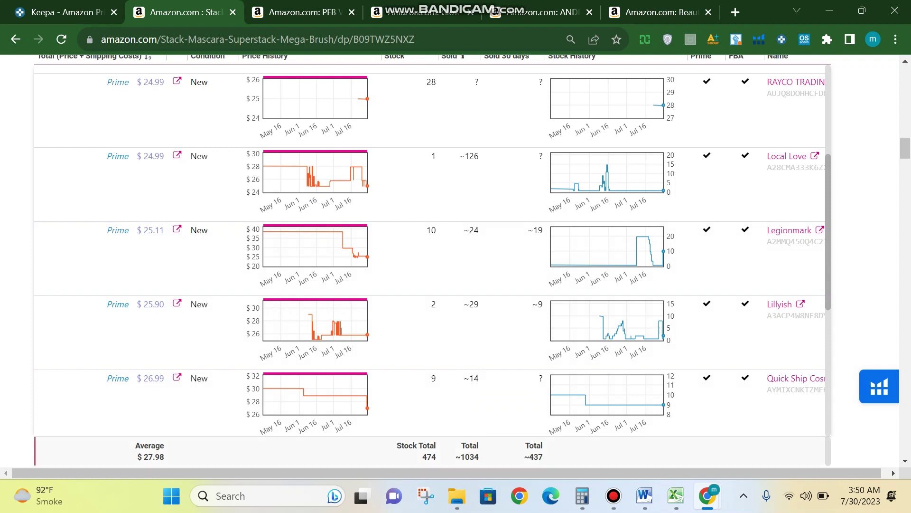
scroll(456, 261, up, 6)
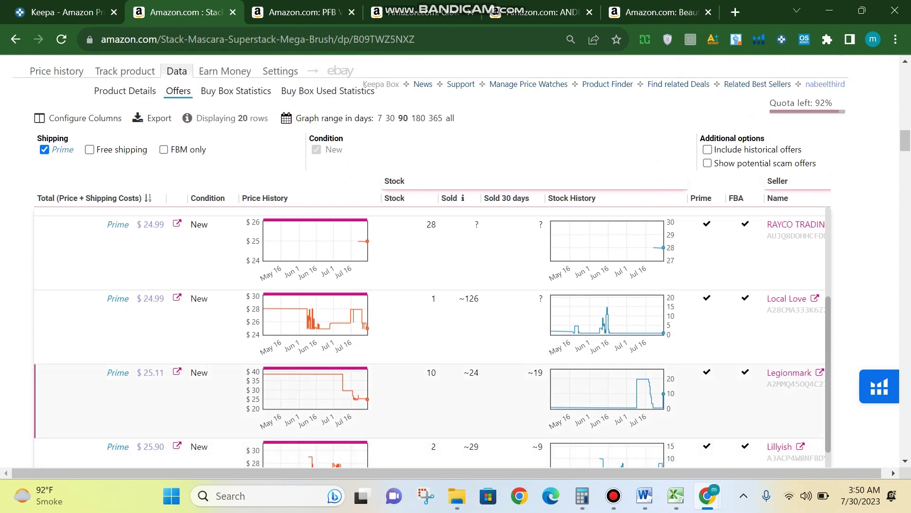
Step: Examine the mascara's 3-month price history chart, including Buy Box price, sales rank, rating and new offer count
scroll(461, 229, up, 5)
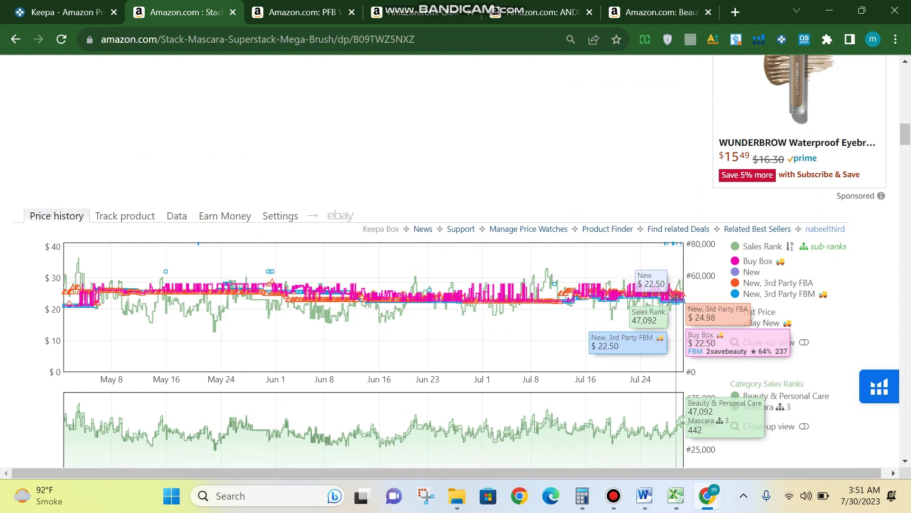
scroll(613, 295, down, 3)
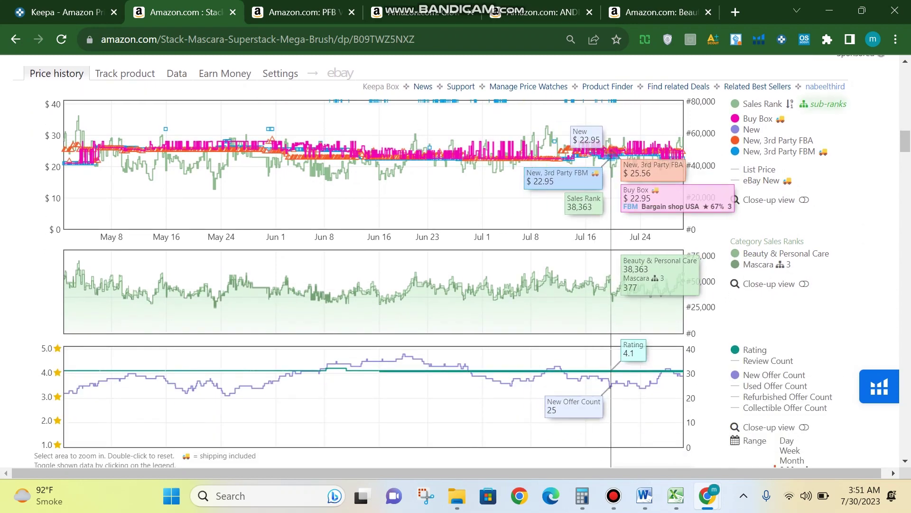
scroll(294, 333, down, 1)
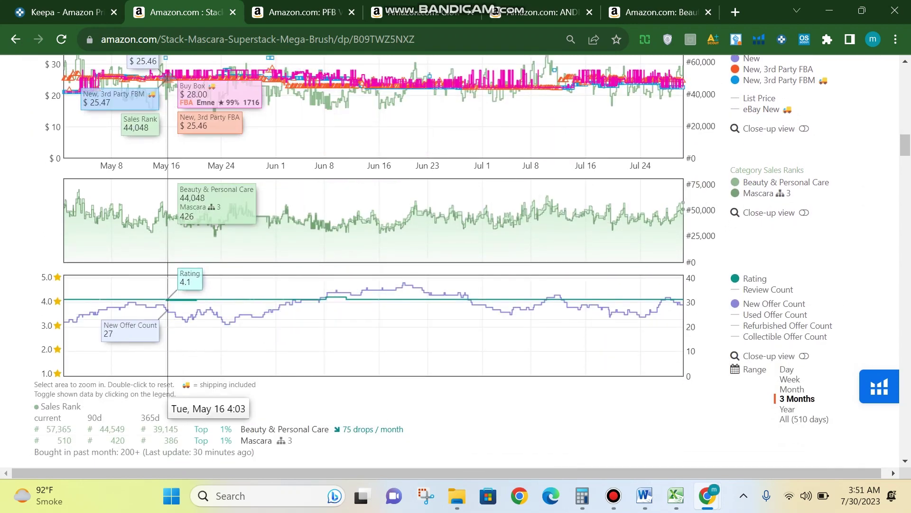
scroll(168, 332, down, 1)
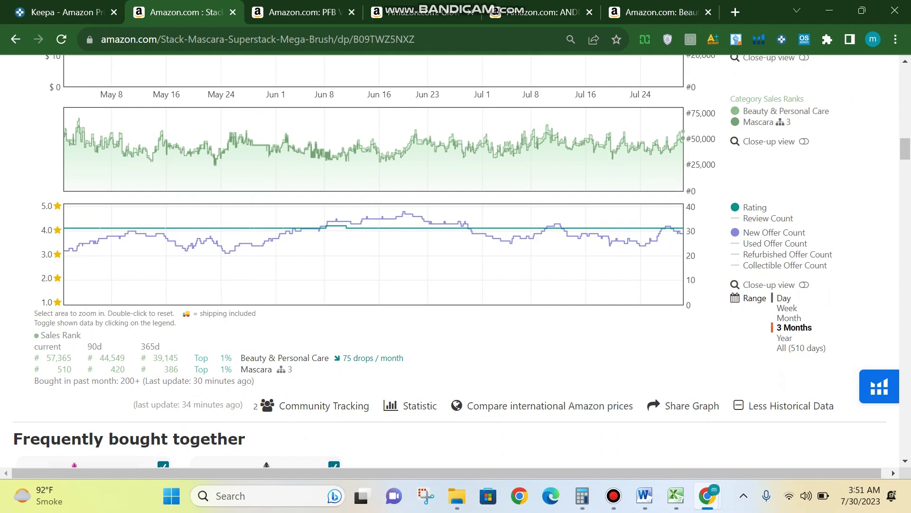
Step: View the mascara's Keepa charts over a single day, and return the range to 3 months
click(784, 298)
scroll(783, 298, up, 5)
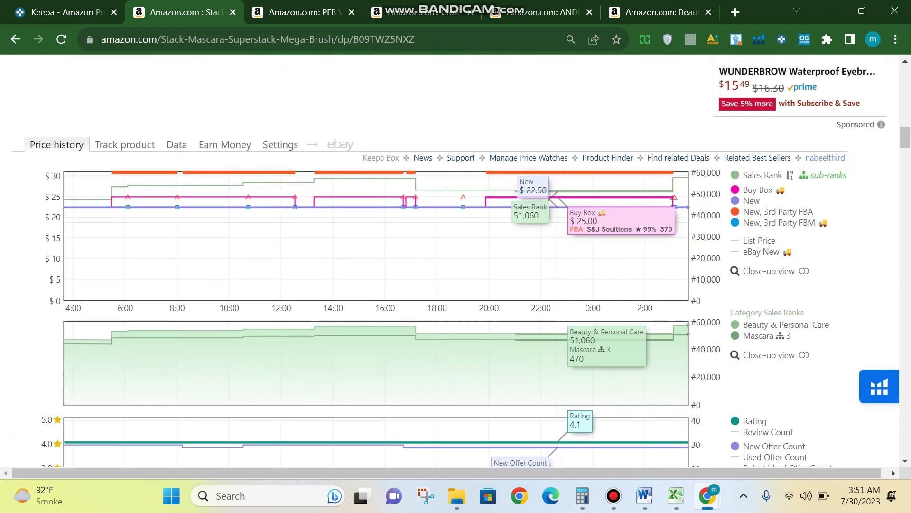
scroll(450, 261, down, 5)
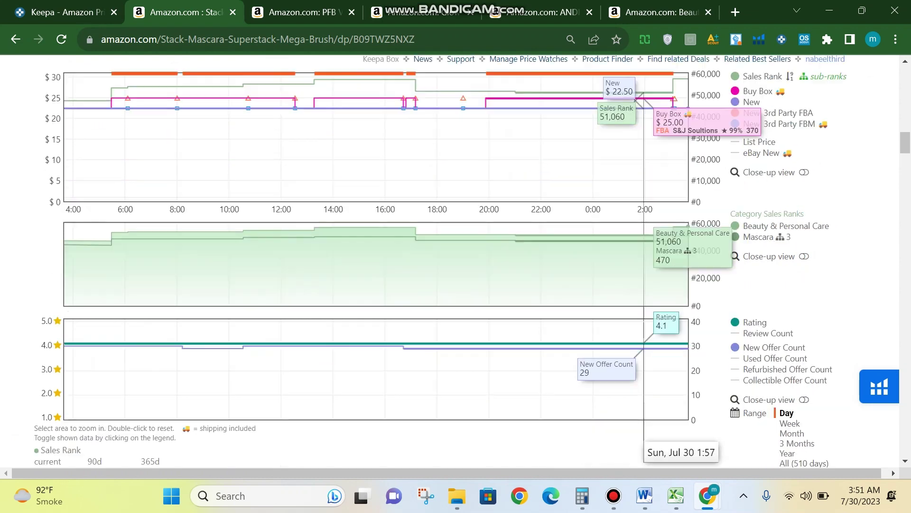
click(797, 328)
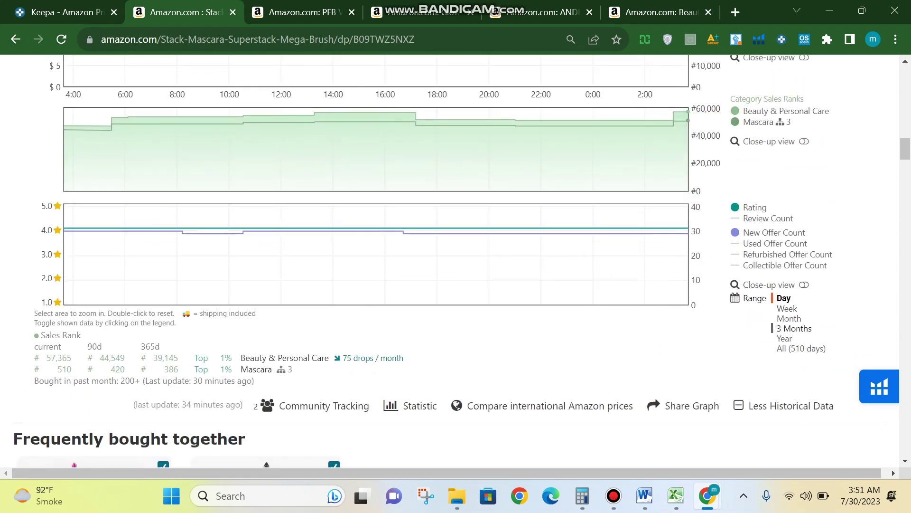
scroll(550, 375, up, 8)
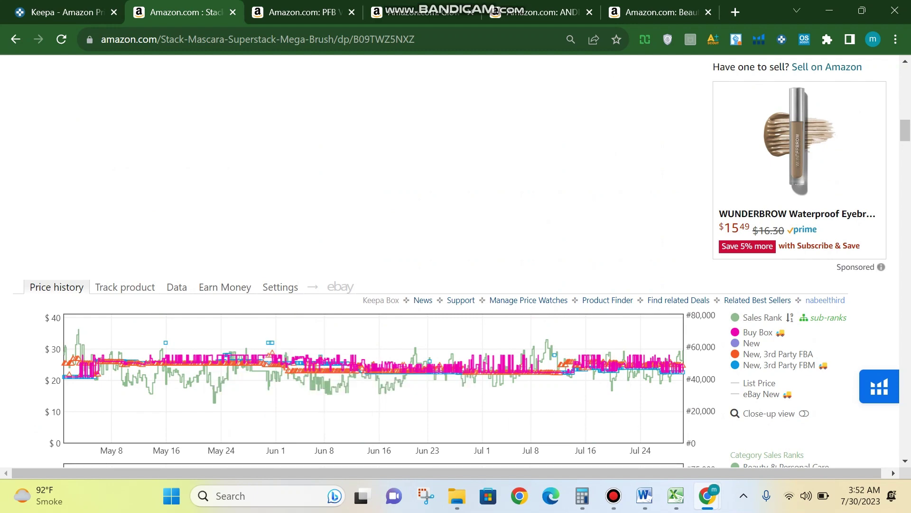
Step: Reopen the mascara's Keepa product details and its 30-day Buy Box statistics
click(176, 286)
scroll(176, 287, down, 2)
scroll(177, 286, down, 1)
click(124, 165)
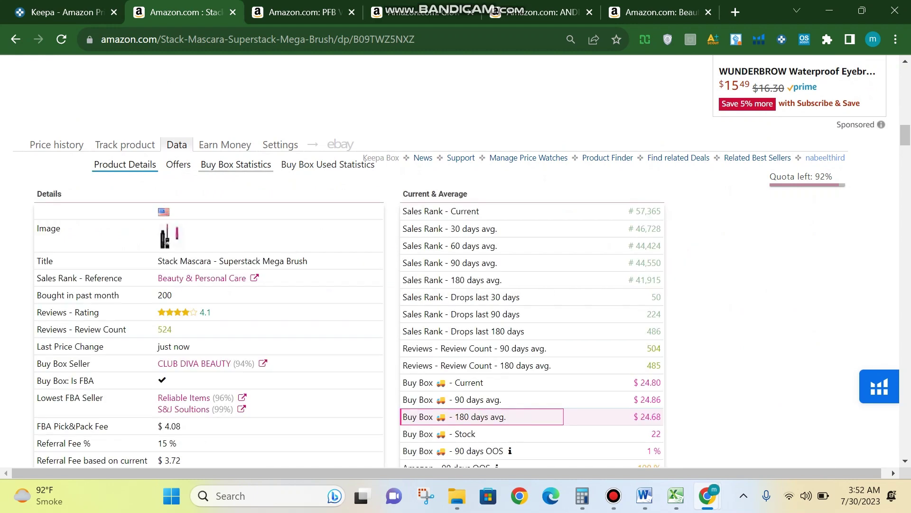
click(236, 164)
scroll(161, 332, down, 2)
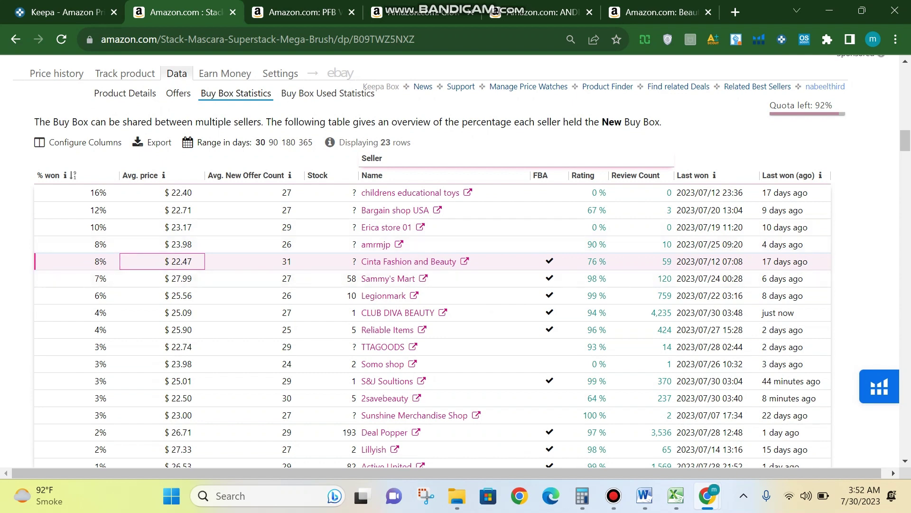
Step: Examine the stock of Cinta Fashion and Beauty, Sammy's Mart, Legionmark and the remaining sellers in the Buy Box statistics
click(332, 261)
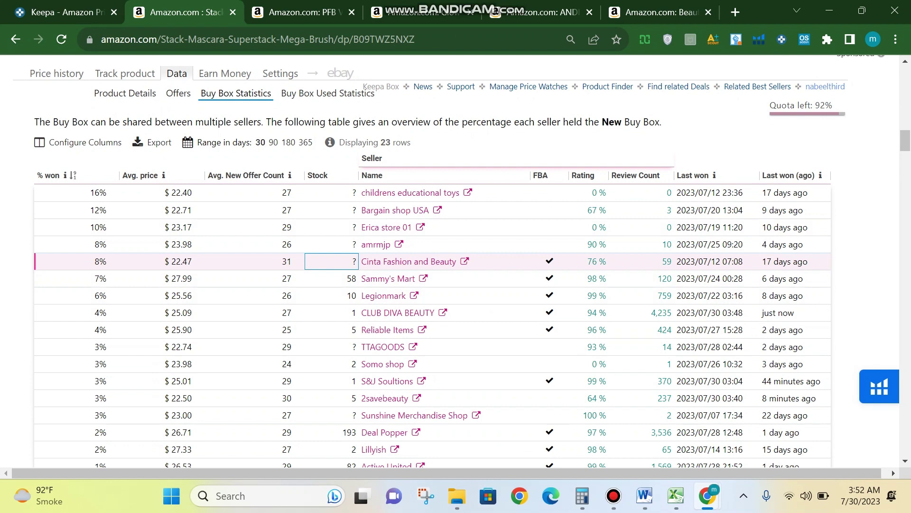
click(332, 278)
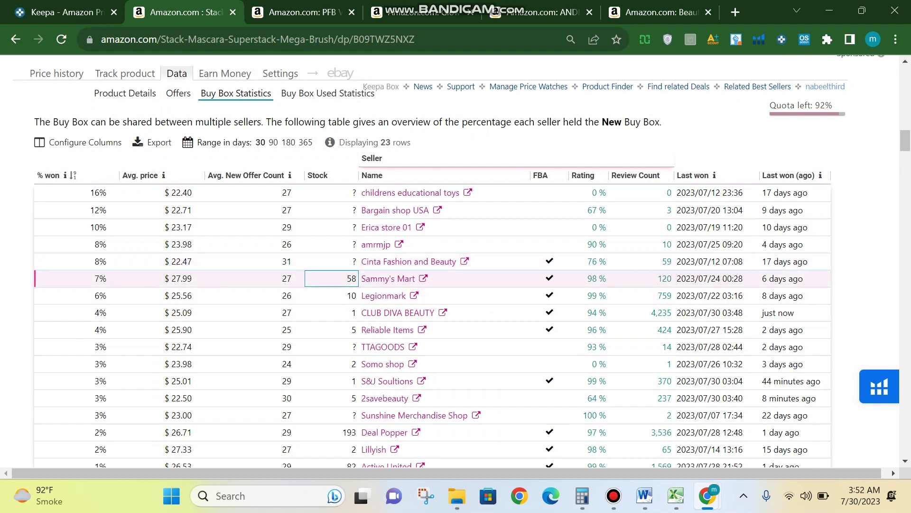
scroll(388, 278, down, 1)
click(344, 224)
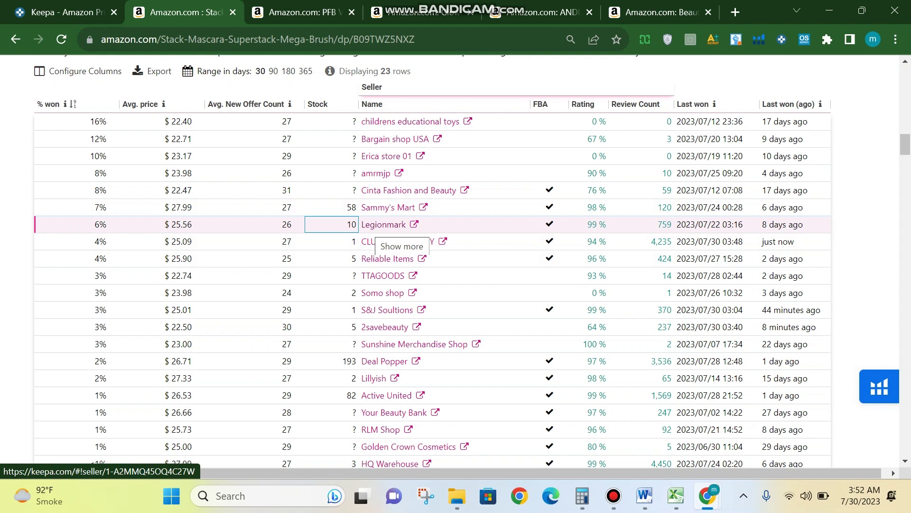
scroll(394, 240, down, 2)
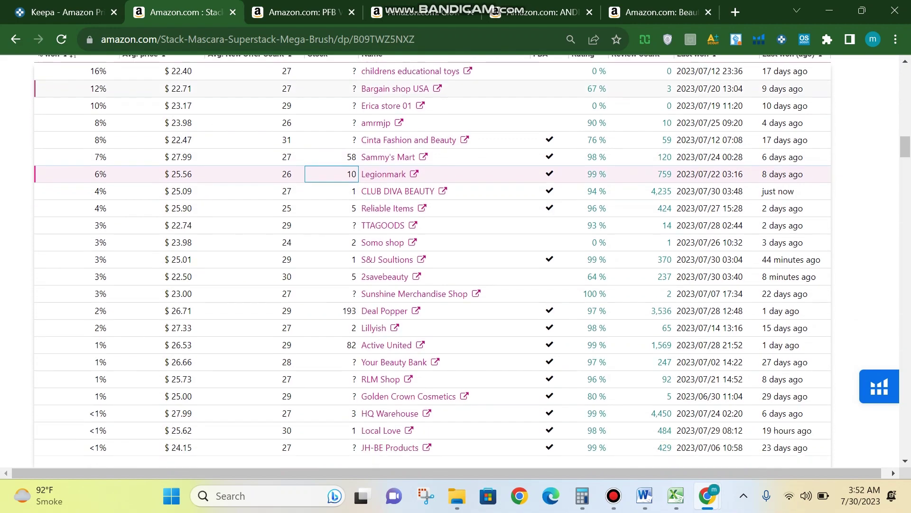
scroll(427, 261, up, 3)
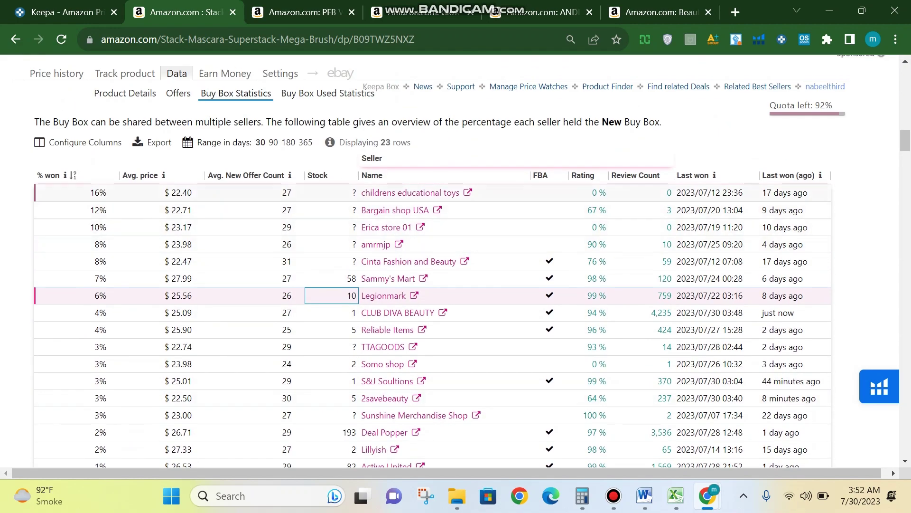
scroll(427, 285, up, 10)
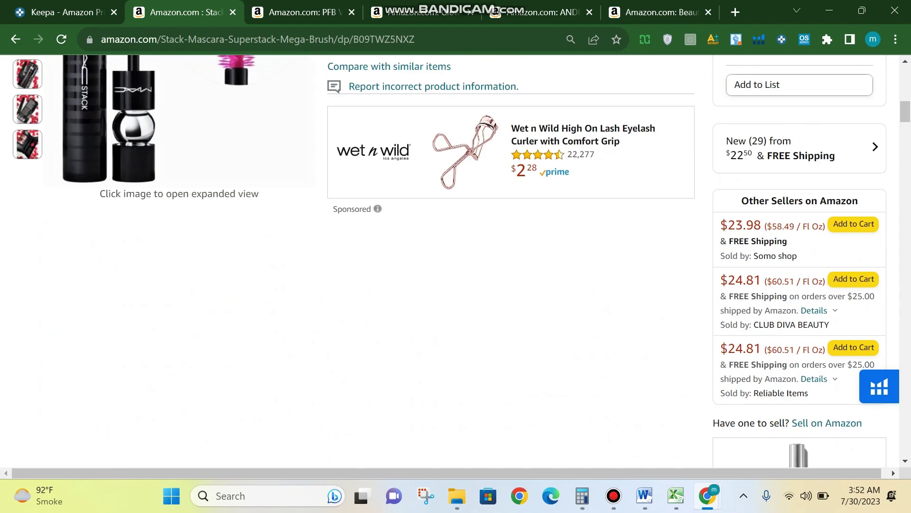
scroll(456, 261, down, 9)
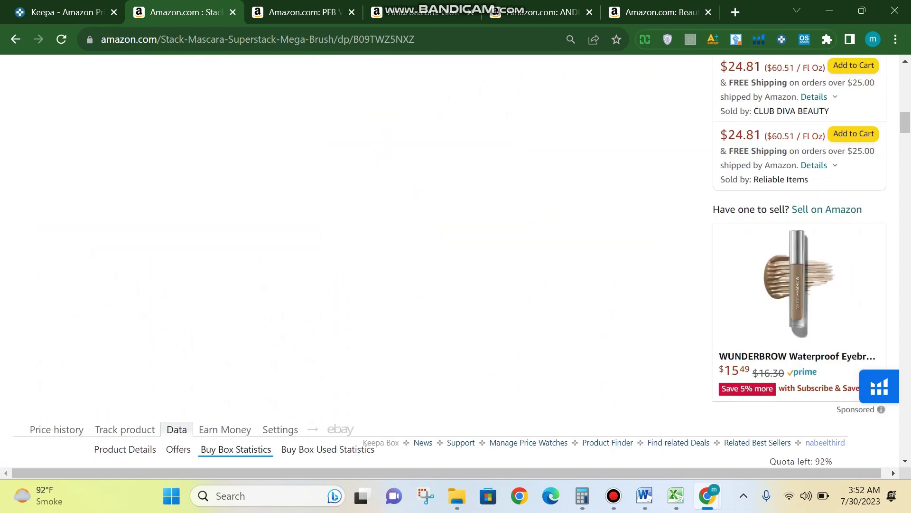
Step: Count the sellers' stock of the mascara with the OS Addon and limit the results to FBA offers
click(804, 39)
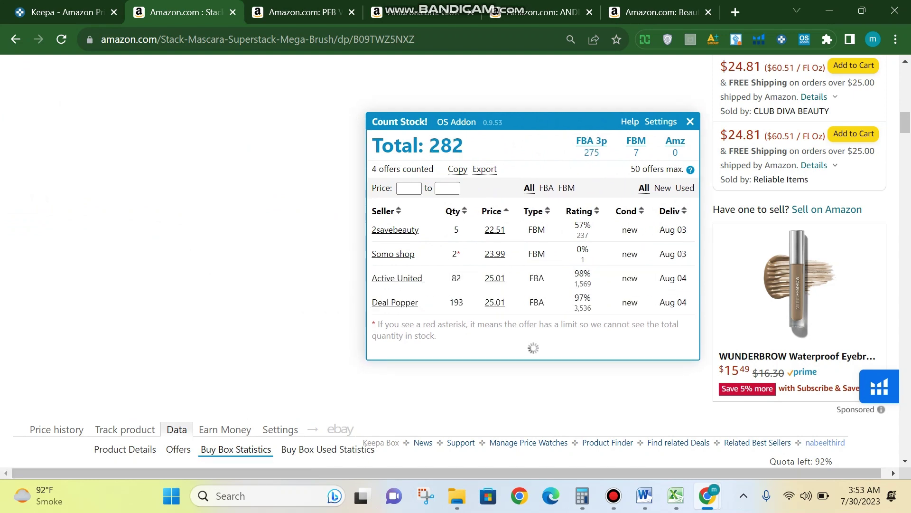
click(546, 189)
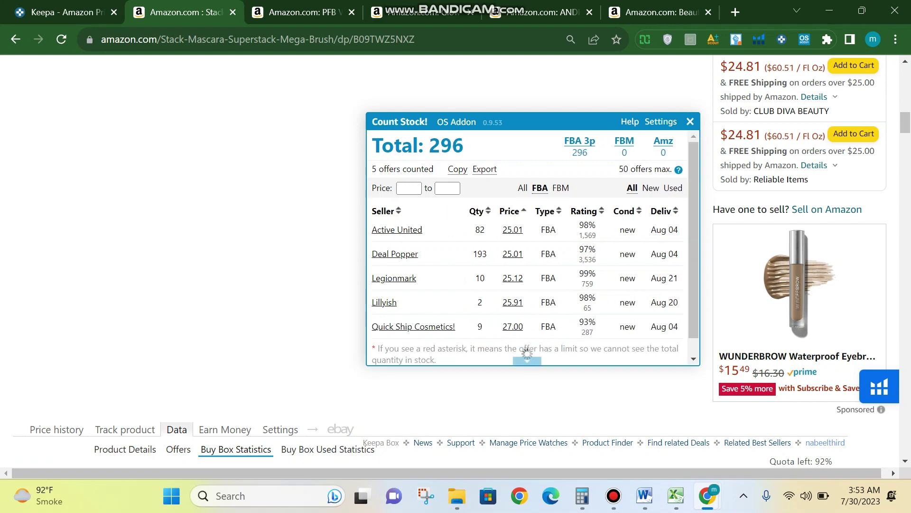
scroll(531, 247, down, 2)
scroll(450, 261, down, 5)
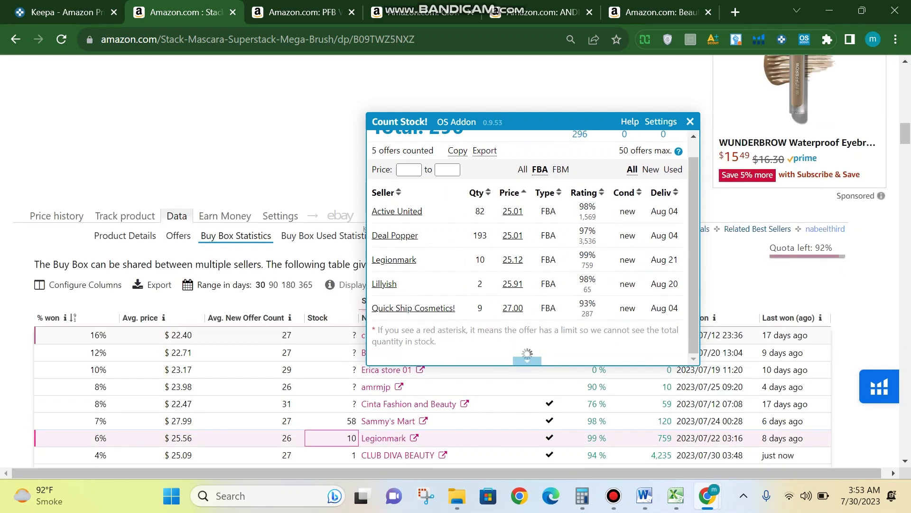
Step: Review the FBA sellers' counted stock alongside the mascara's Keepa product details, and close the stock count
click(125, 165)
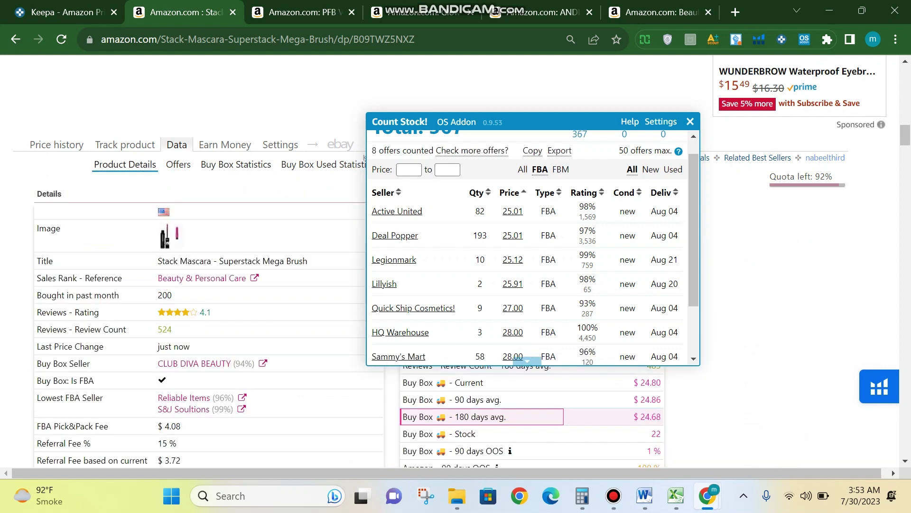
drag(546, 122, 699, 195)
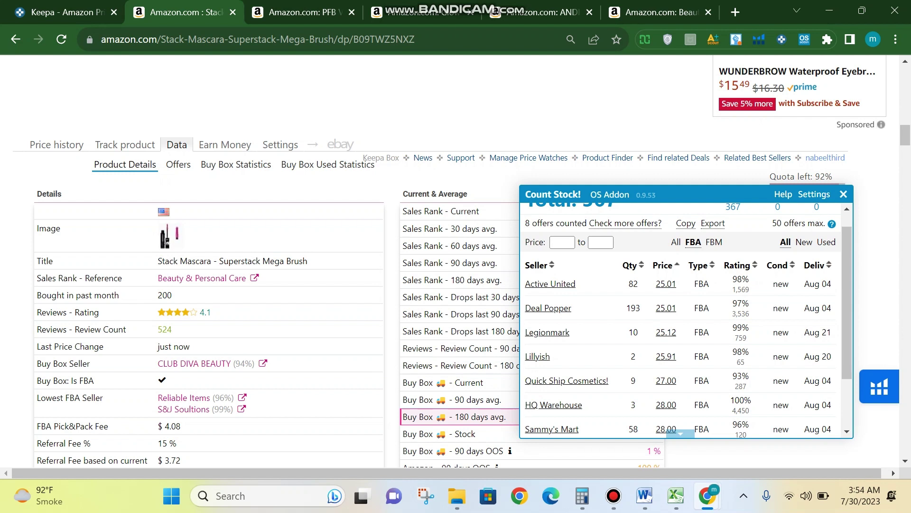
scroll(681, 321, up, 1)
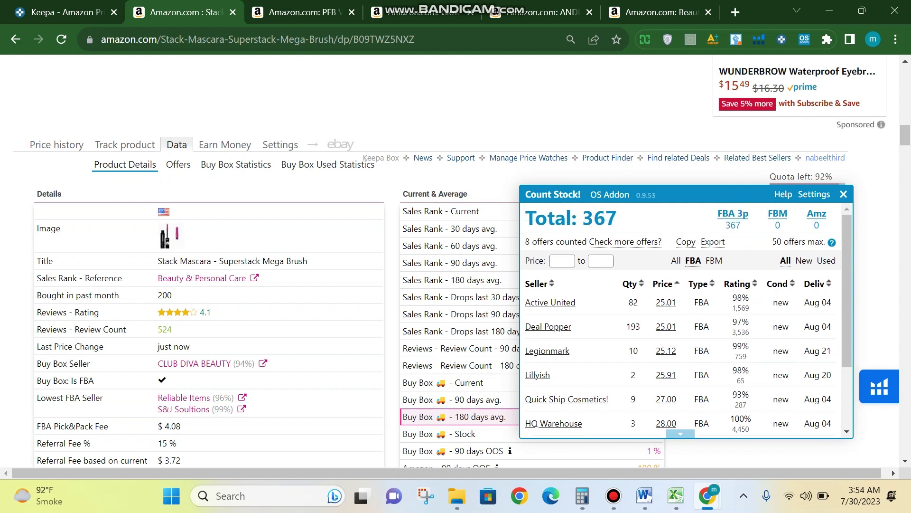
scroll(682, 427, down, 2)
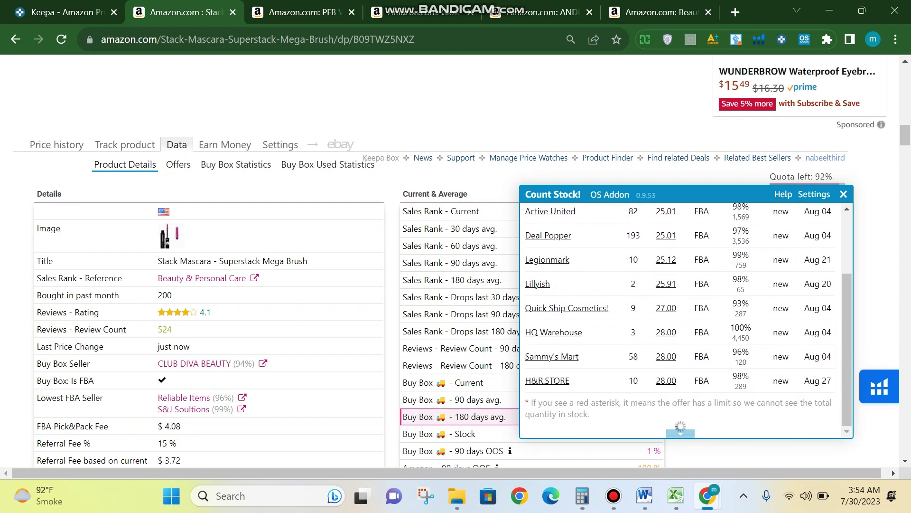
scroll(680, 425, up, 5)
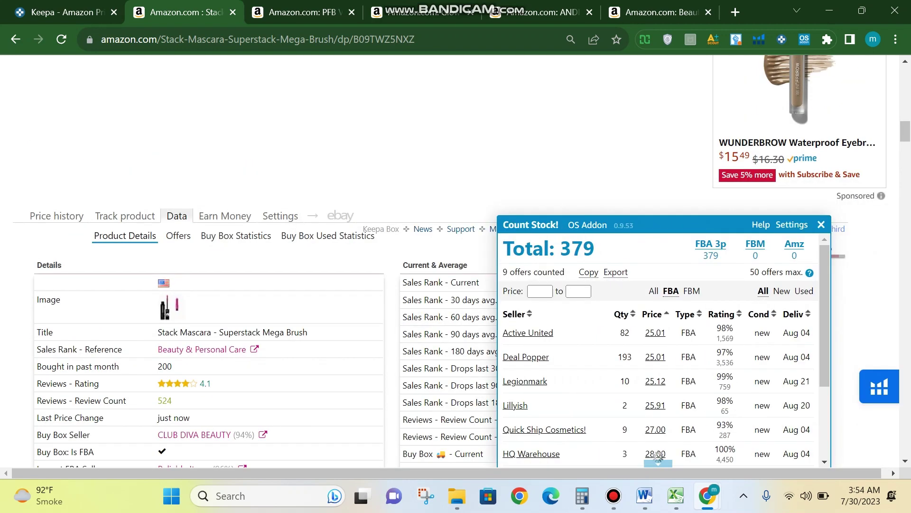
click(821, 224)
scroll(455, 262, down, 5)
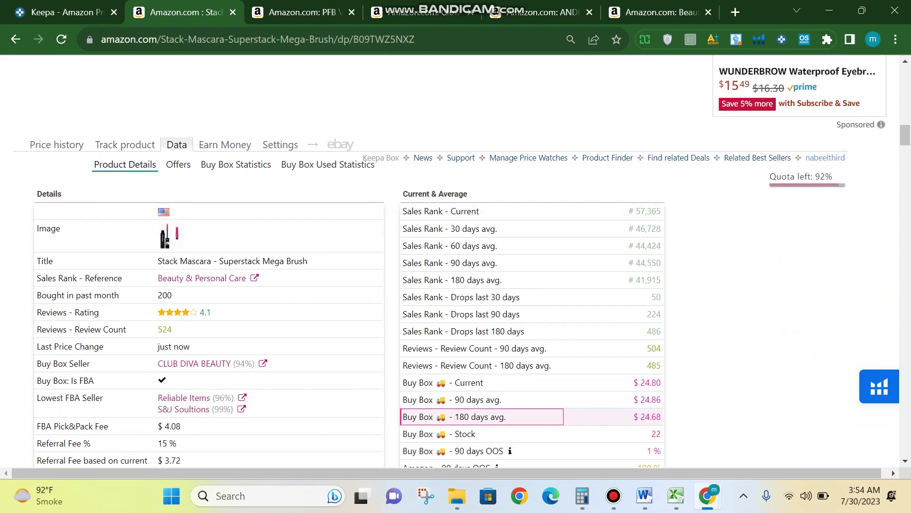
scroll(455, 262, up, 5)
Step: Switch to the PFB Vanish Ultra listing and look over its product information, price and sellers
key(ctrl+Tab)
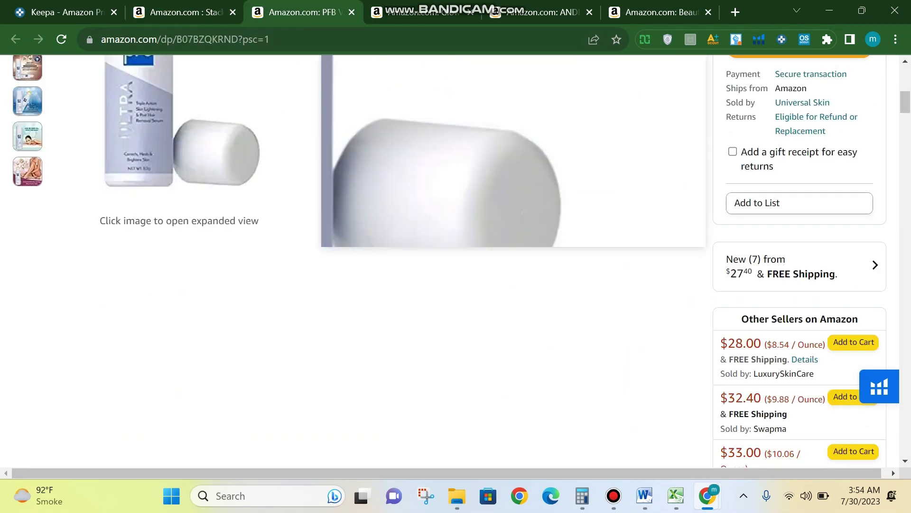
scroll(455, 261, down, 3)
scroll(456, 261, up, 8)
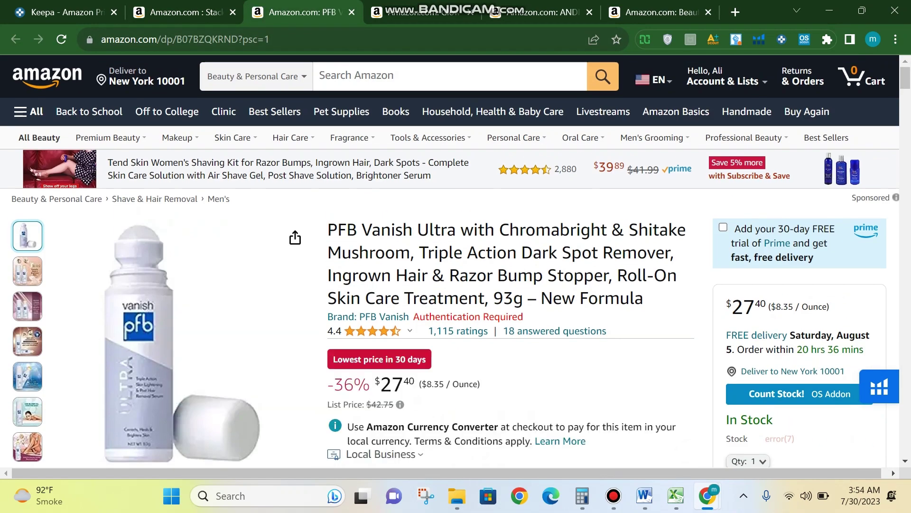
Step: Examine the PFB Vanish Ultra listing's offer details and its Keepa price history, sales rank and offer count charts
scroll(241, 338, down, 3)
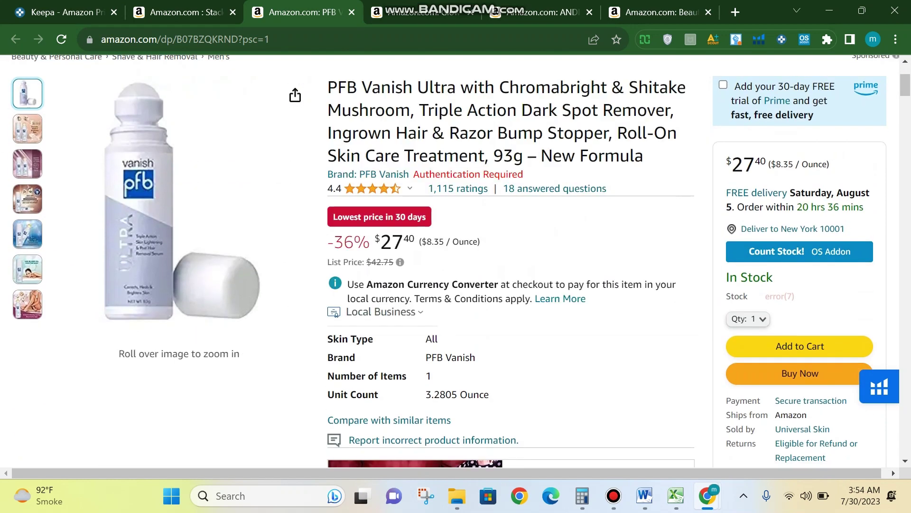
scroll(430, 309, down, 12)
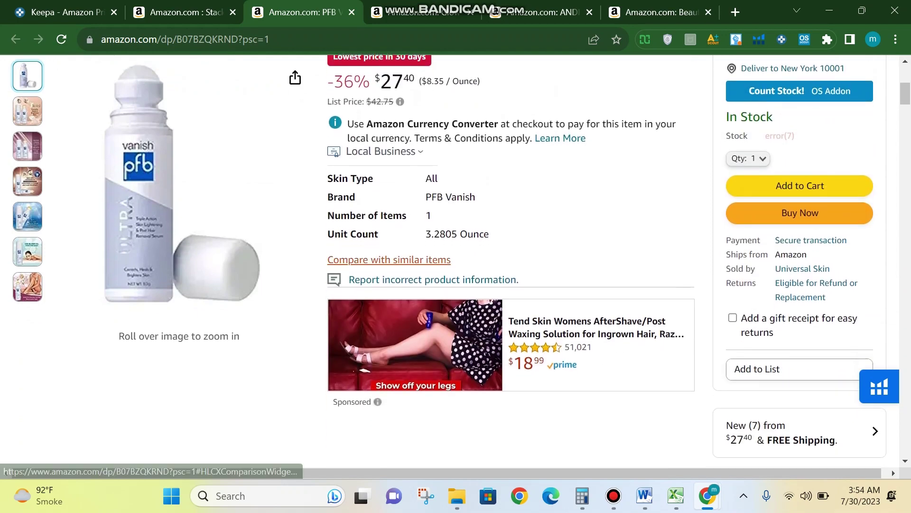
scroll(430, 308, down, 3)
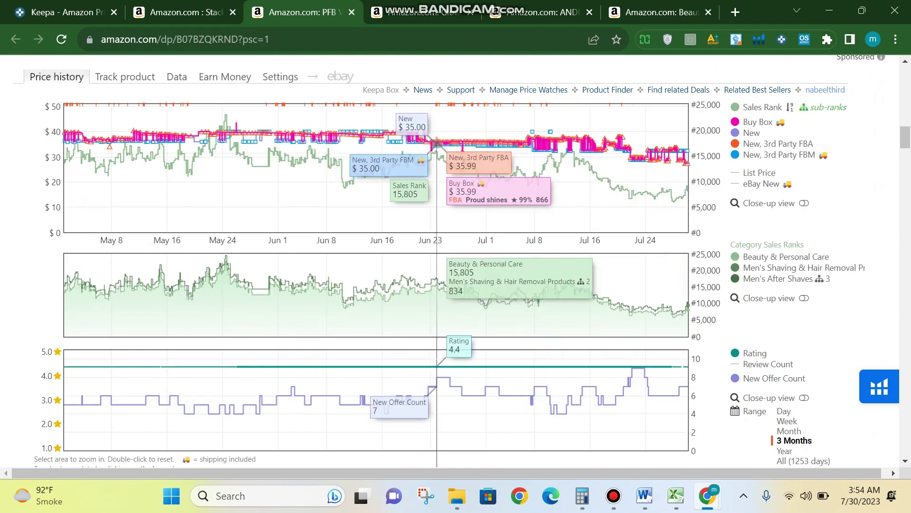
scroll(475, 309, up, 2)
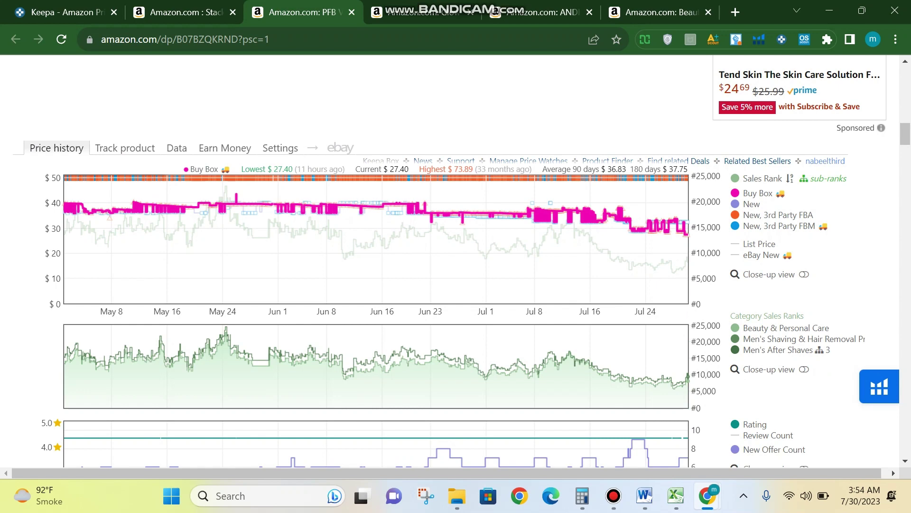
scroll(456, 261, down, 3)
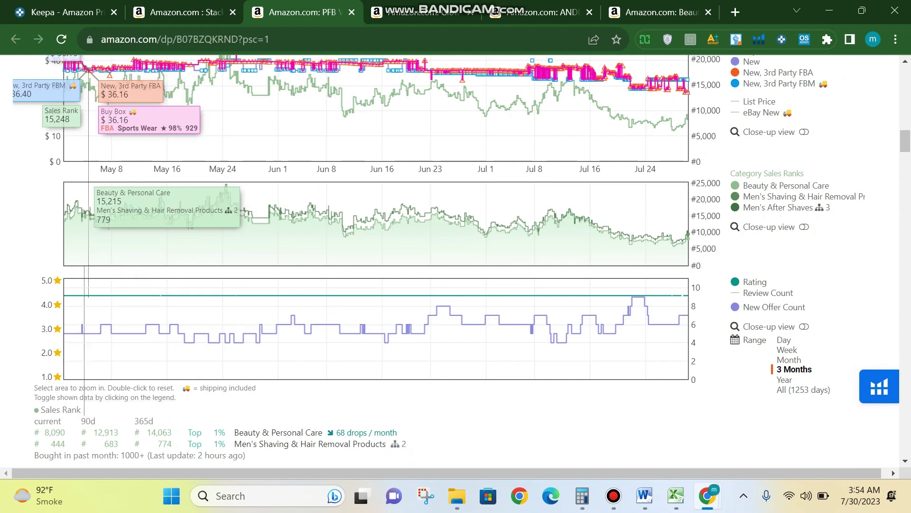
scroll(456, 259, up, 1)
scroll(456, 258, down, 7)
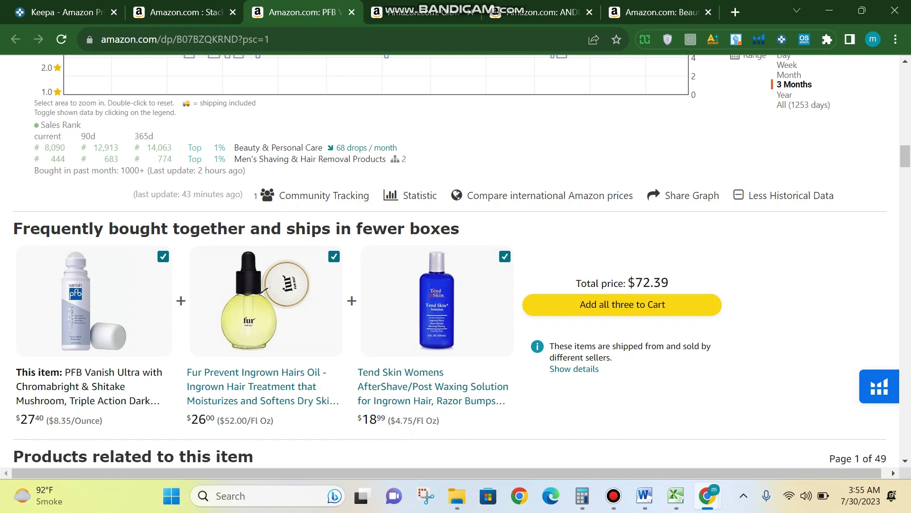
scroll(455, 261, down, 1)
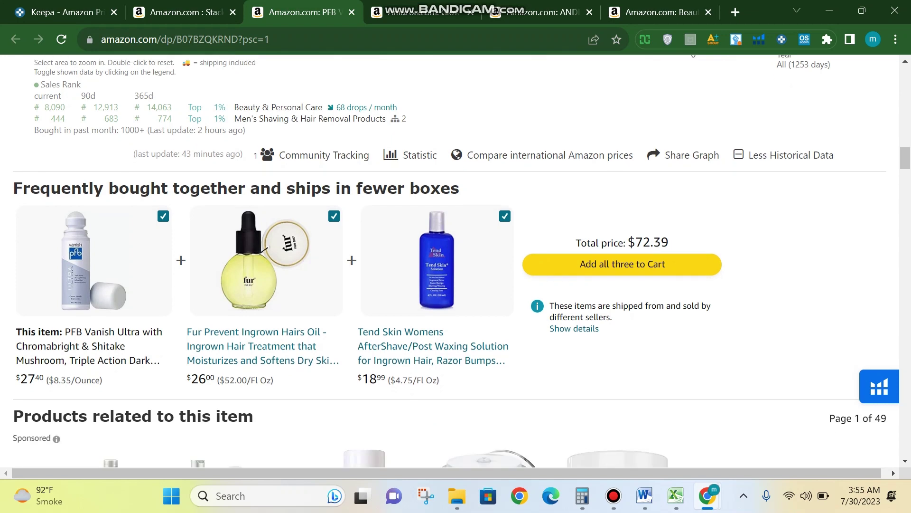
scroll(455, 261, up, 10)
scroll(176, 219, down, 1)
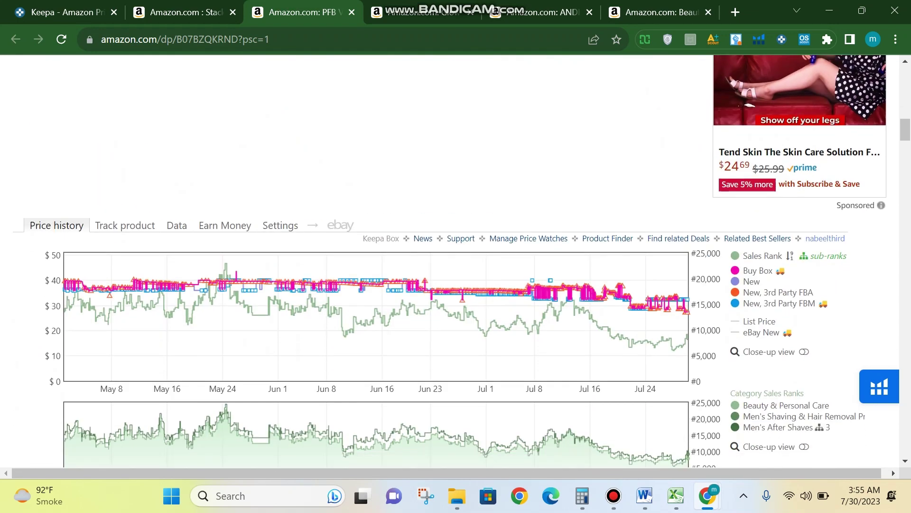
Step: Try to view the listing's Keepa product details and Buy Box statistics, and return to the price history
click(176, 218)
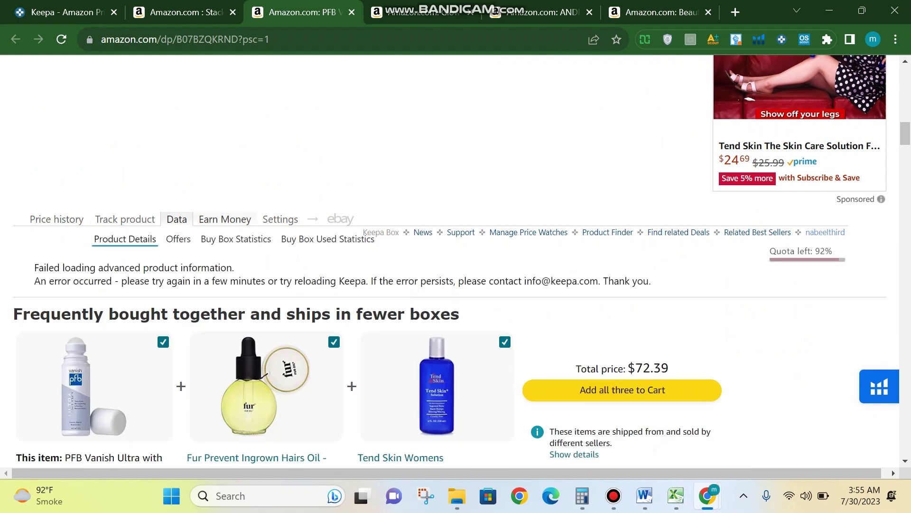
click(236, 239)
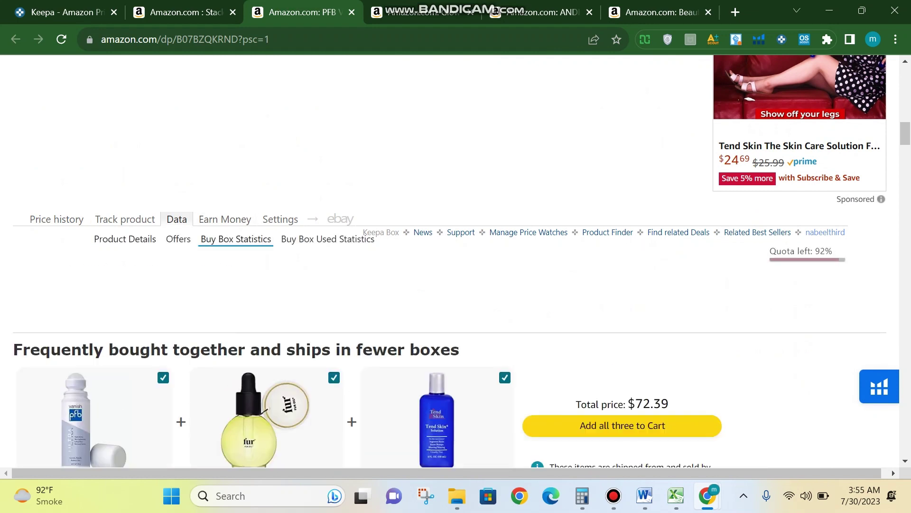
scroll(456, 261, down, 2)
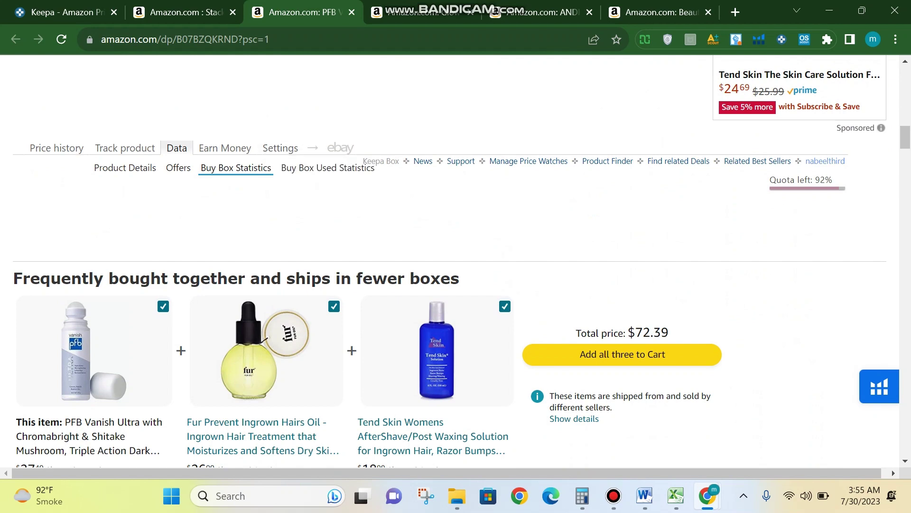
click(56, 147)
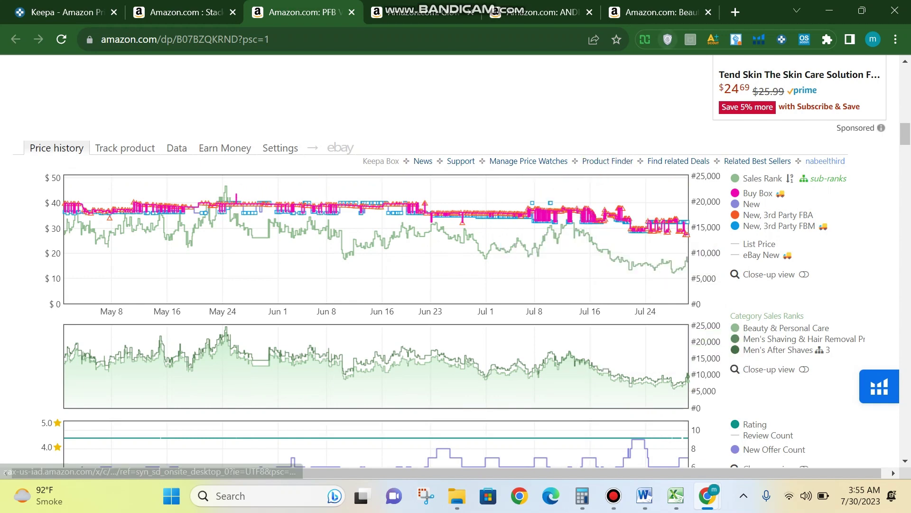
Step: Check the PFB Vanish Ultra's fees, profit and estimated monthly sales in the AMZScout FBA calculator, and close it
click(713, 39)
click(517, 64)
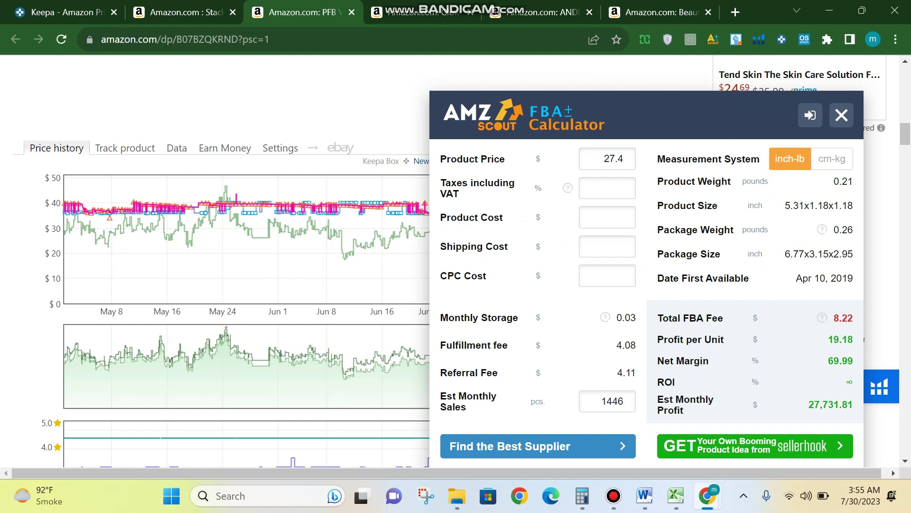
click(841, 115)
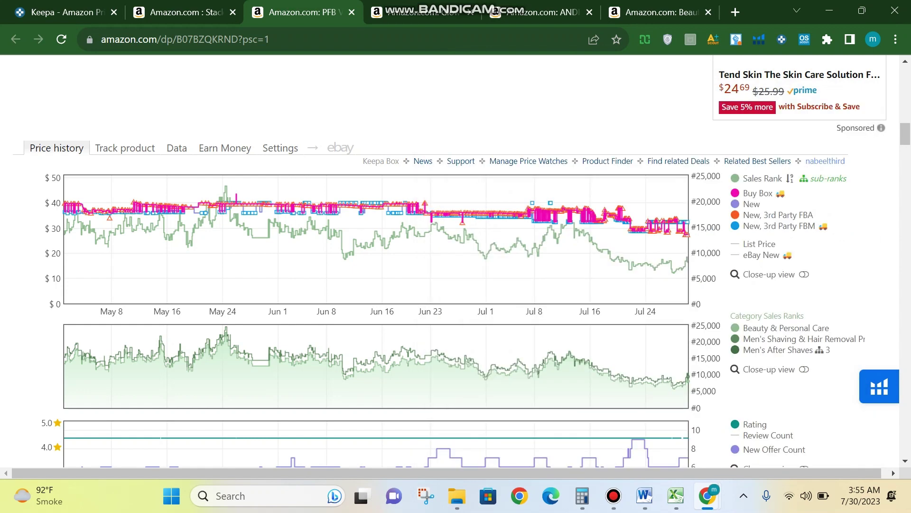
scroll(663, 436, up, 4)
scroll(663, 436, down, 5)
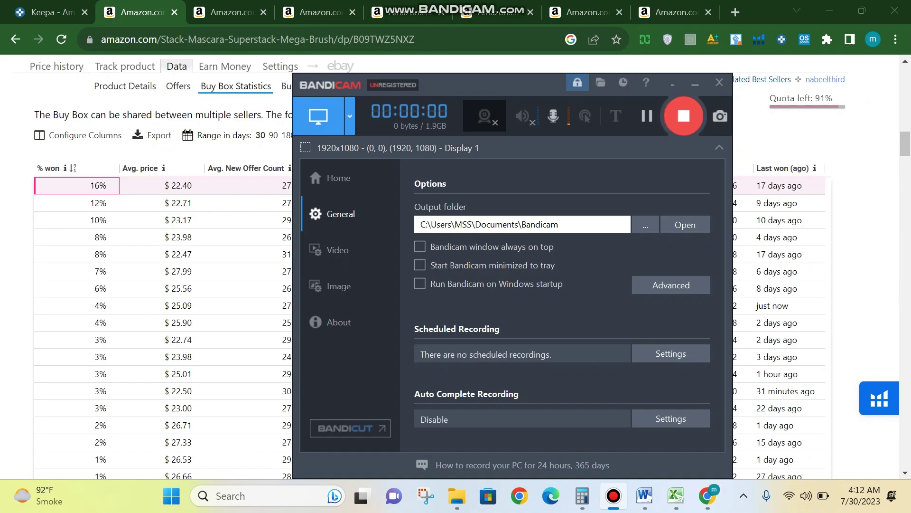
Step: Look at the Stack Mascara listing's Keepa product details and return to its Buy Box statistics
scroll(456, 266, up, 6)
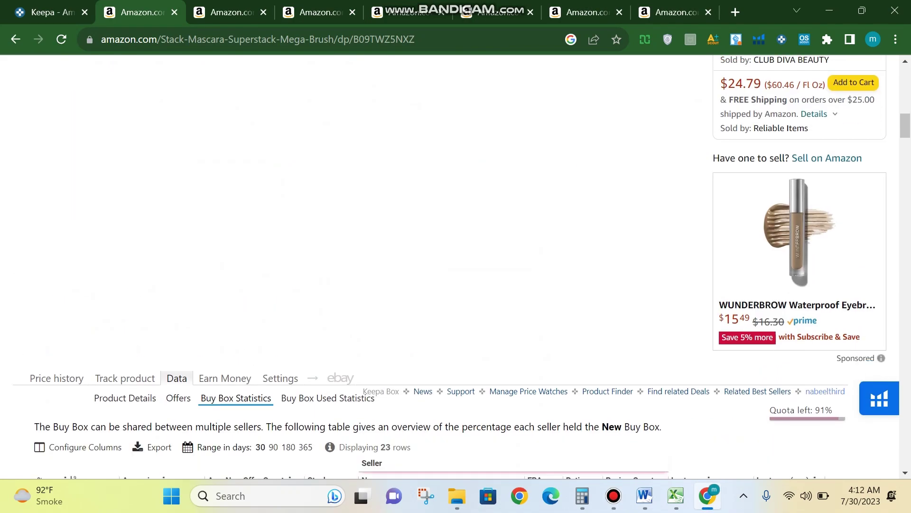
scroll(456, 266, down, 5)
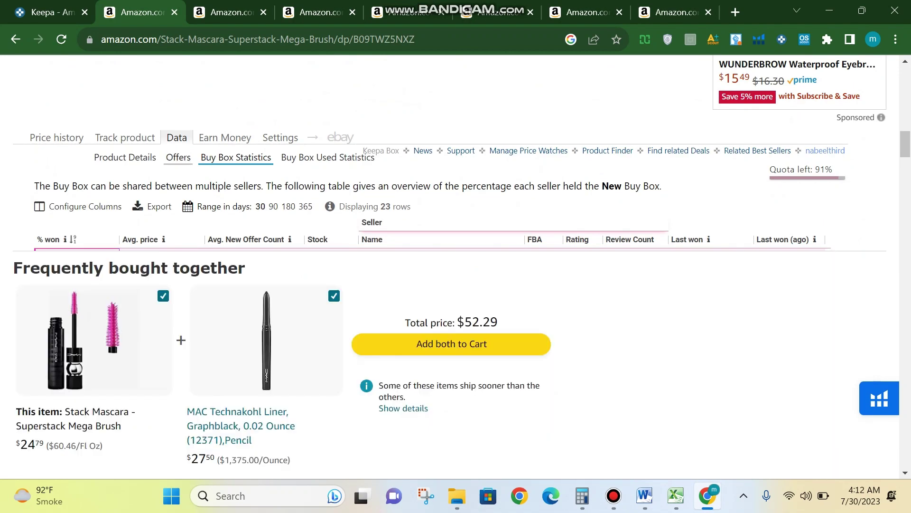
click(125, 157)
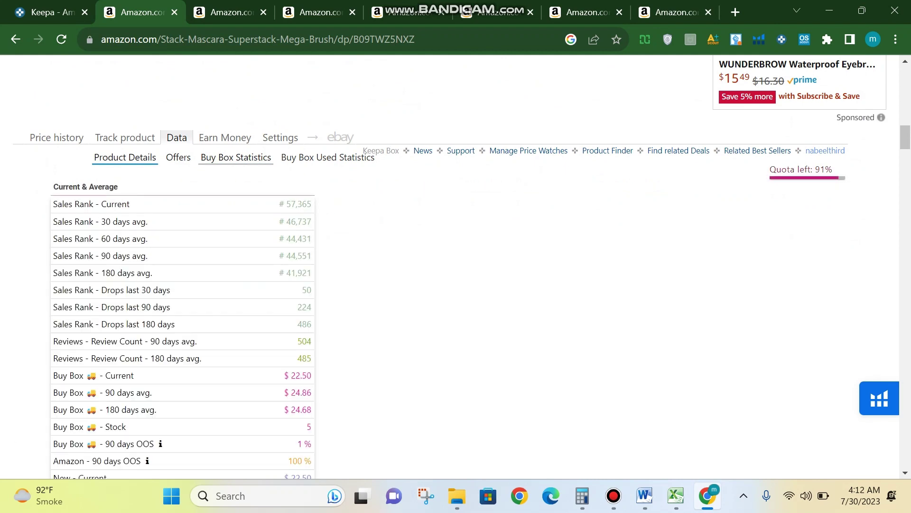
click(236, 157)
scroll(266, 228, down, 1)
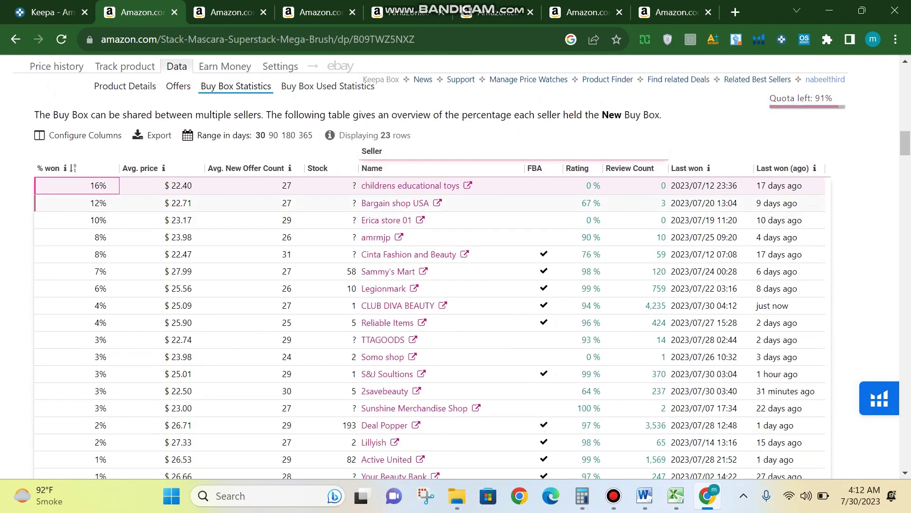
Step: Compare the mascara sellers' average Buy Box prices from childrens educational toys down to Sammy's Mart and back
key(Right)
key(Down)
key(Down)
key(Down)
key(Down)
key(Down)
key(Down)
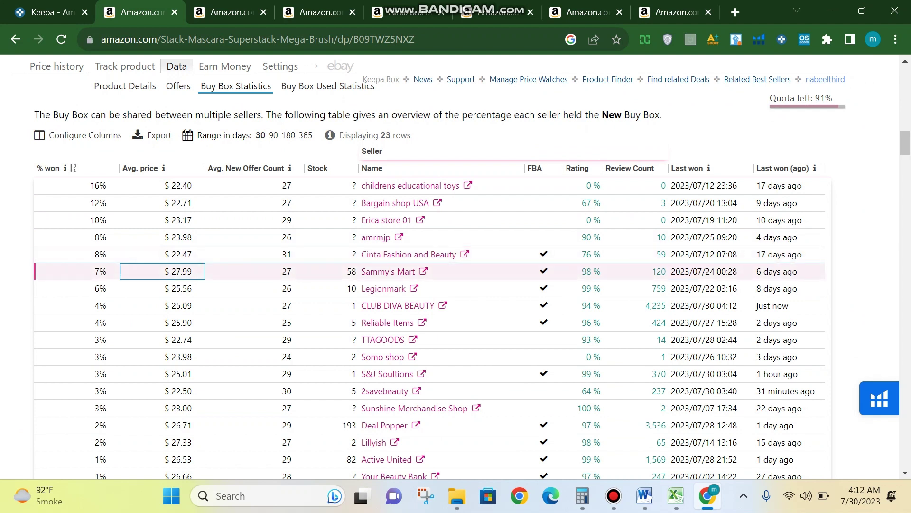
key(Up)
key(Up)
key(Up)
key(Up)
key(Up)
key(Up)
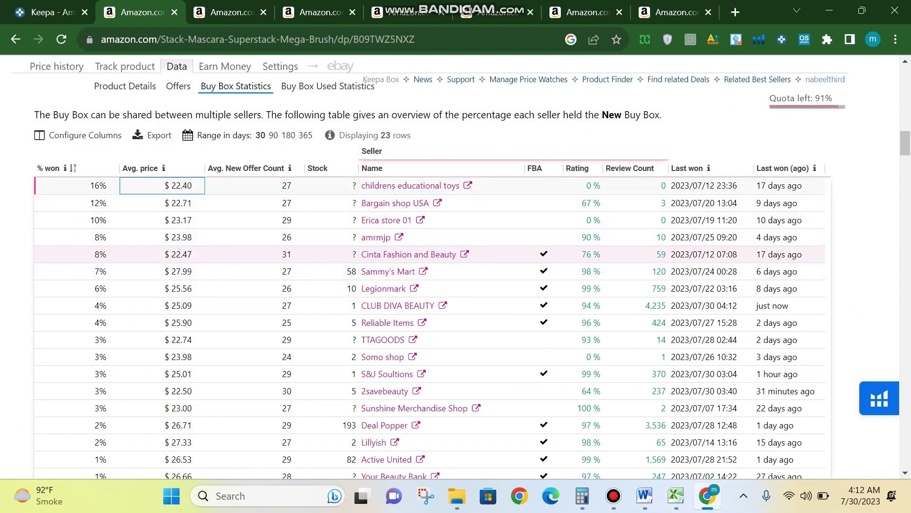
Step: Check the average prices of Bargain shop USA, Erica store 01 and amrmjp, and review the remaining Buy Box sellers
key(Down)
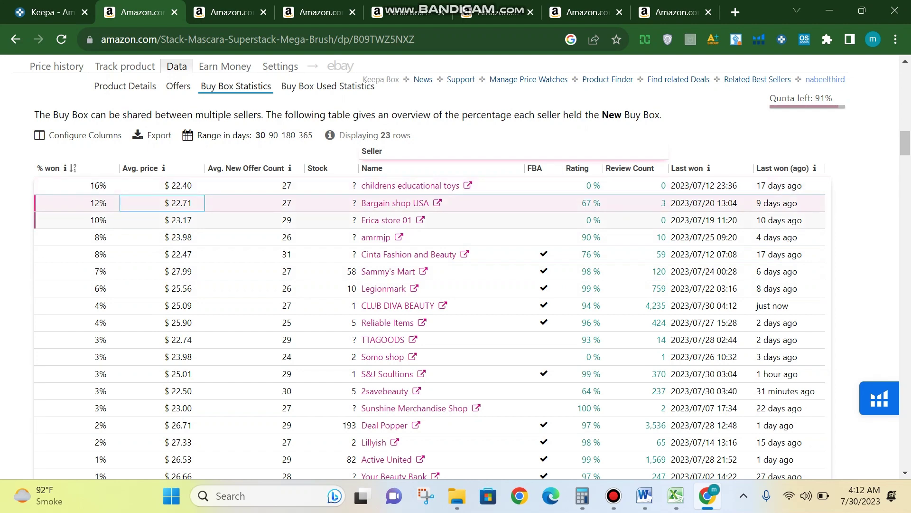
key(Down)
key(Down)
scroll(430, 266, down, 3)
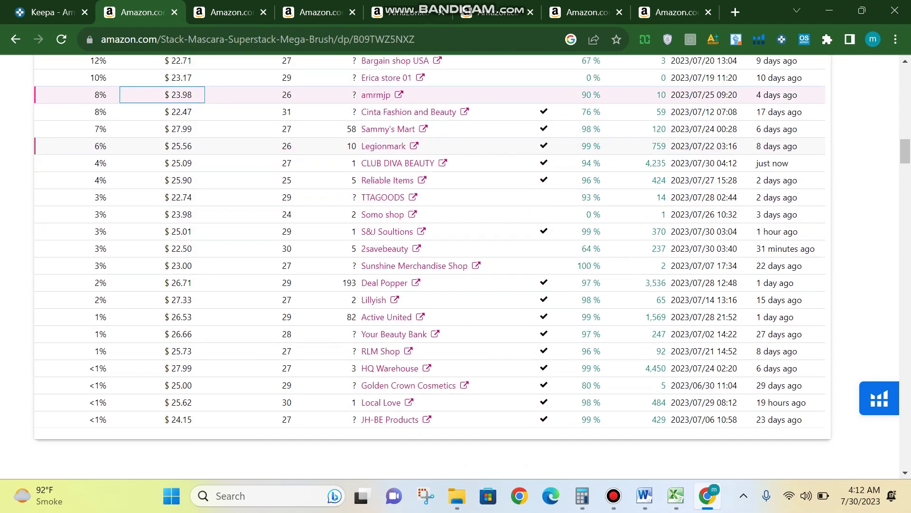
scroll(431, 266, up, 2)
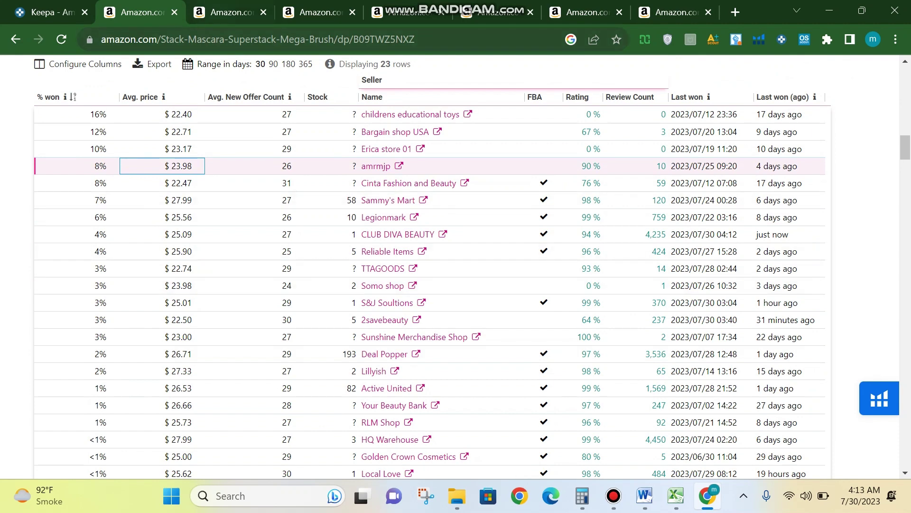
Step: Switch to the PFB Vanish Ultra listing and examine its sales rank, Buy Box and review data in Keepa's product details
key(ctrl+Tab)
scroll(432, 265, down, 1)
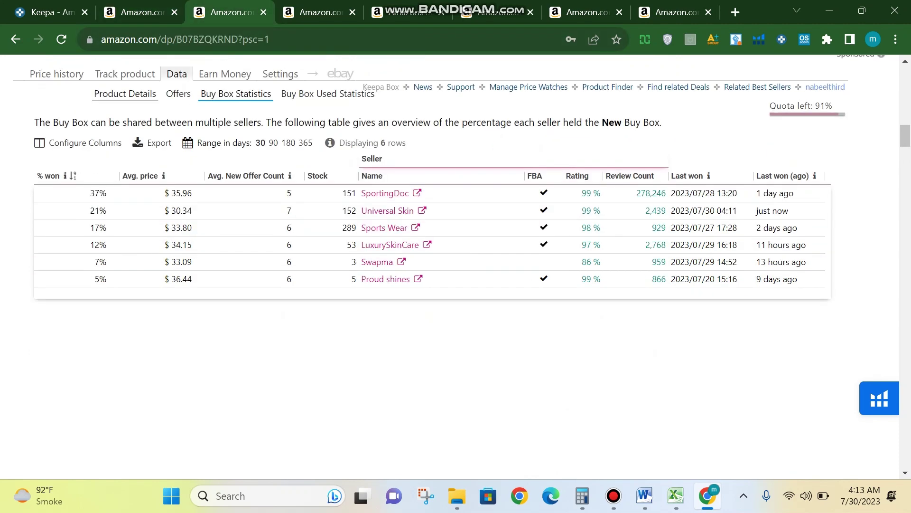
click(125, 94)
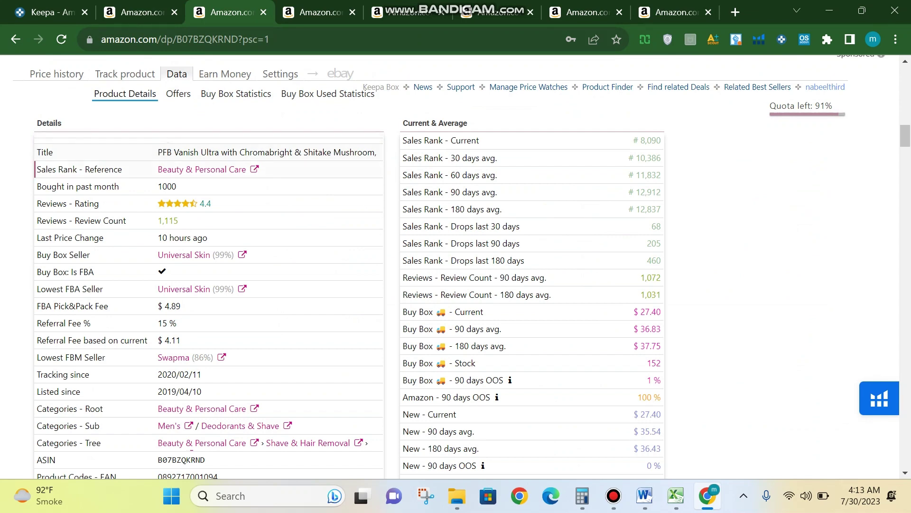
scroll(455, 265, down, 2)
scroll(474, 280, up, 3)
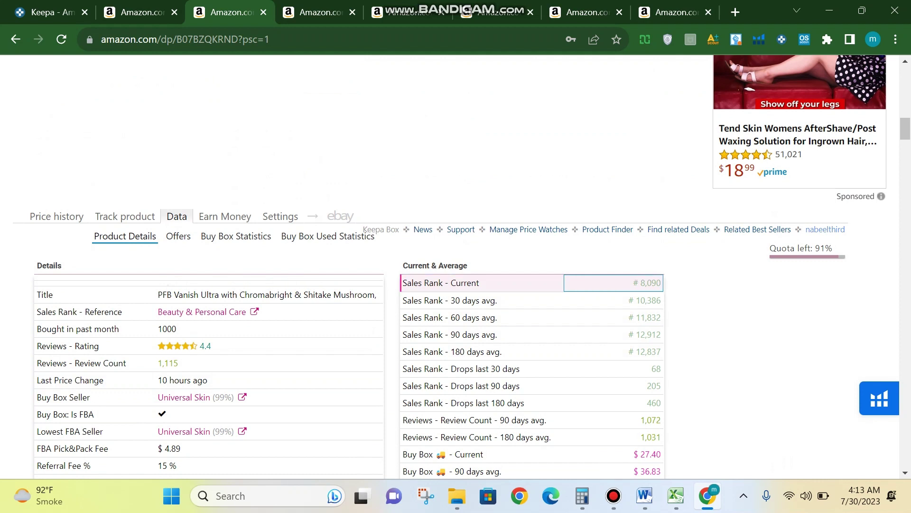
scroll(456, 266, down, 1)
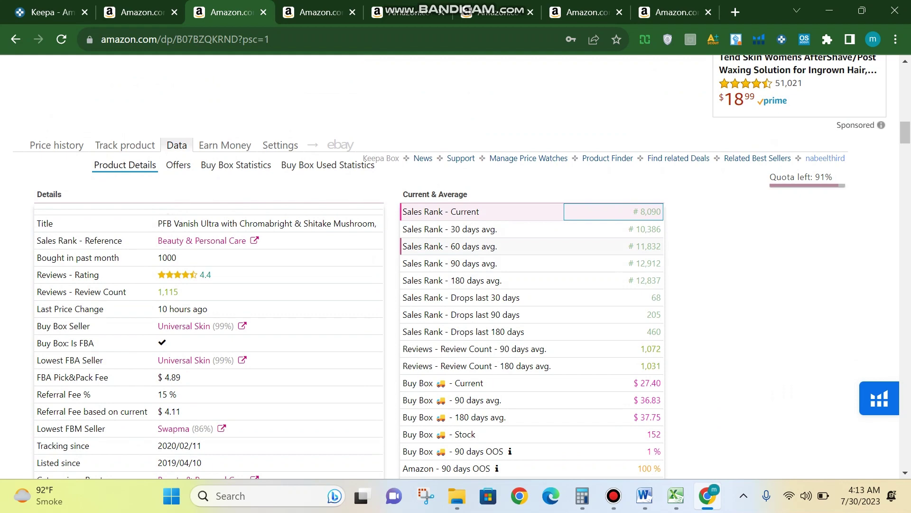
scroll(522, 285, down, 1)
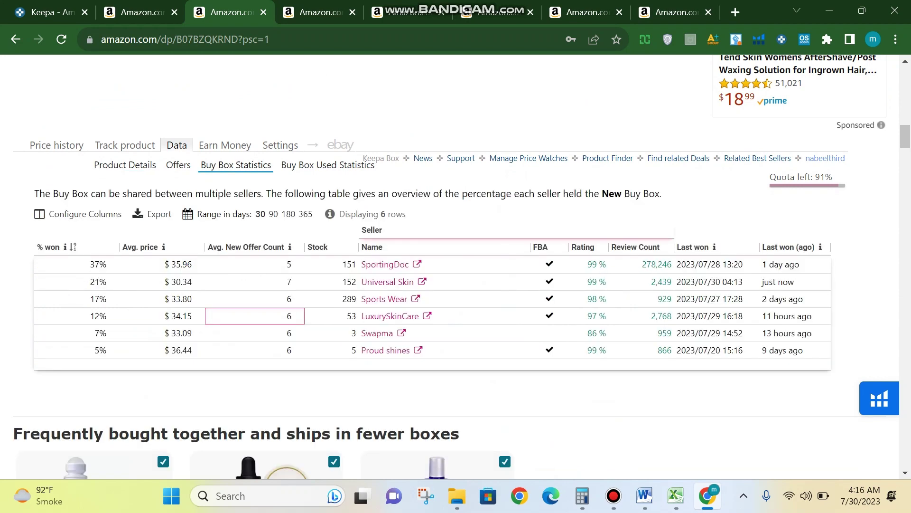
Step: Compare the PFB Vanish Ultra's Buy Box statistics over 90 and 180 days, and set the range back to 30 days
click(255, 264)
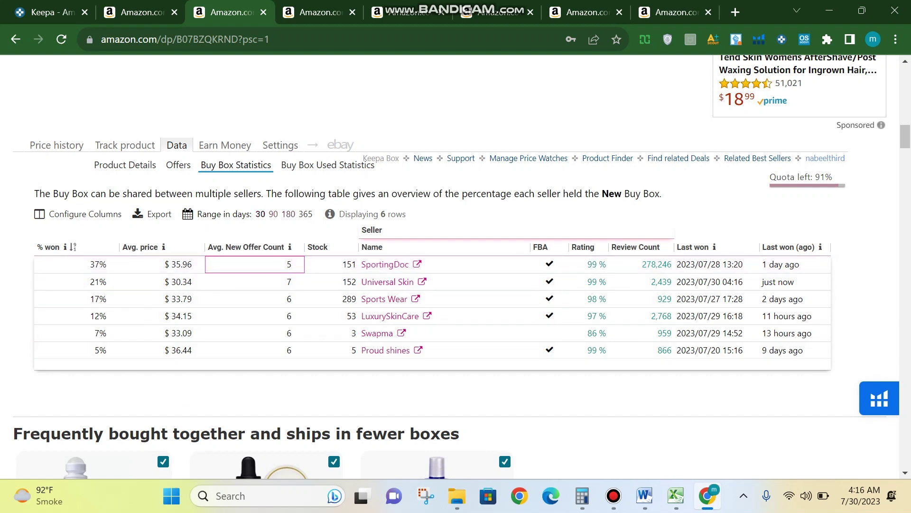
click(274, 214)
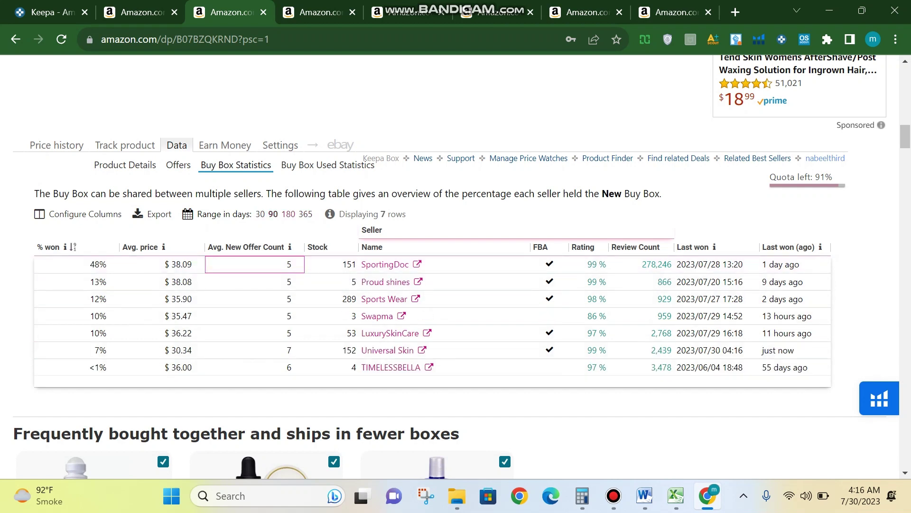
click(288, 214)
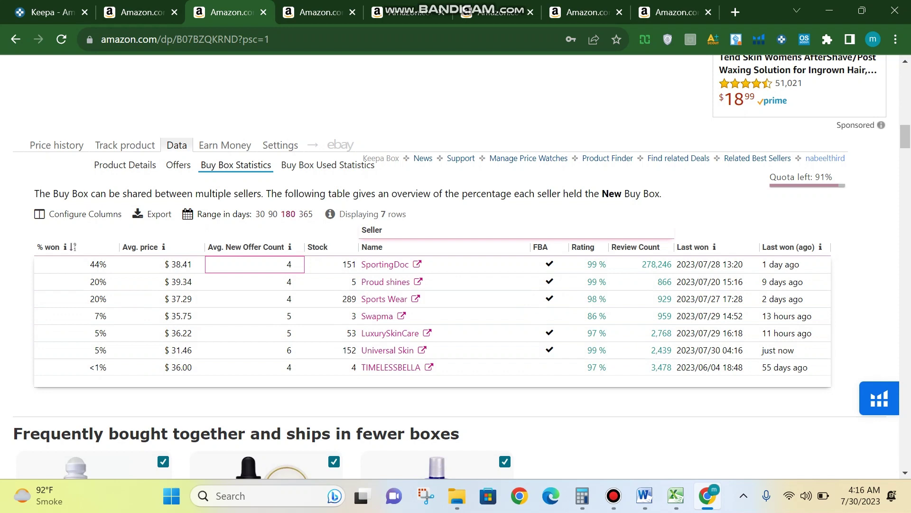
click(261, 214)
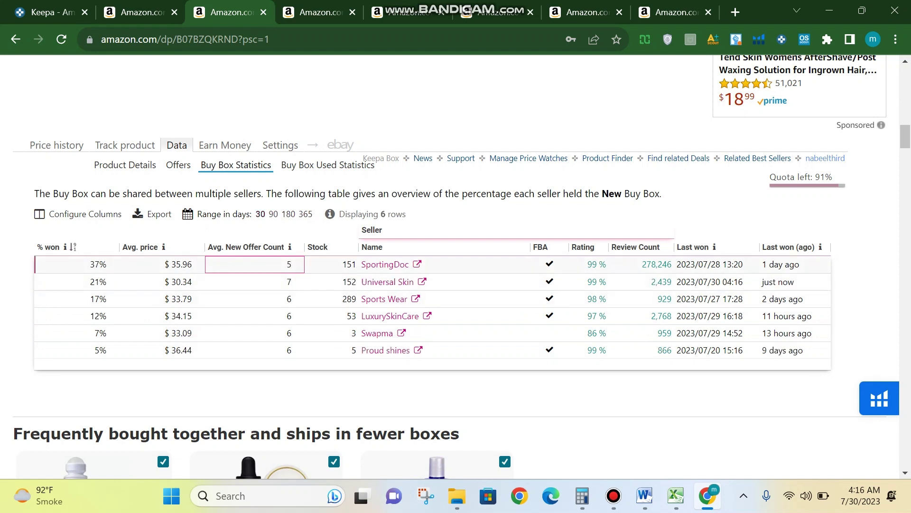
Step: Compare the average Buy Box prices of SportingDoc, Universal Skin and Sports Wear, and check the stock of all six sellers
click(162, 264)
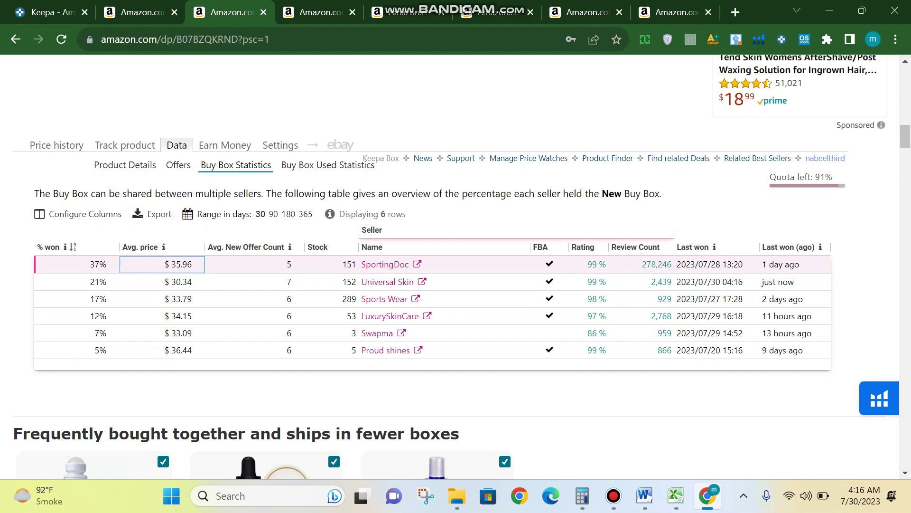
click(161, 282)
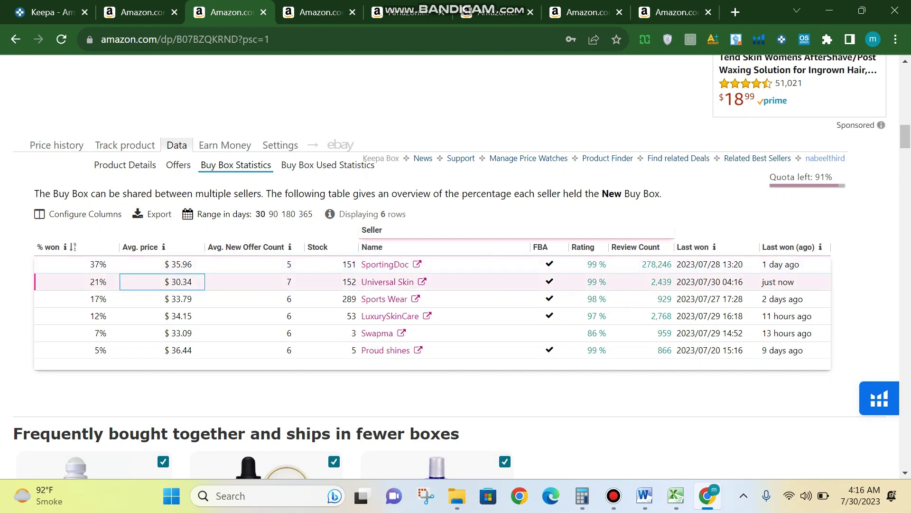
click(161, 299)
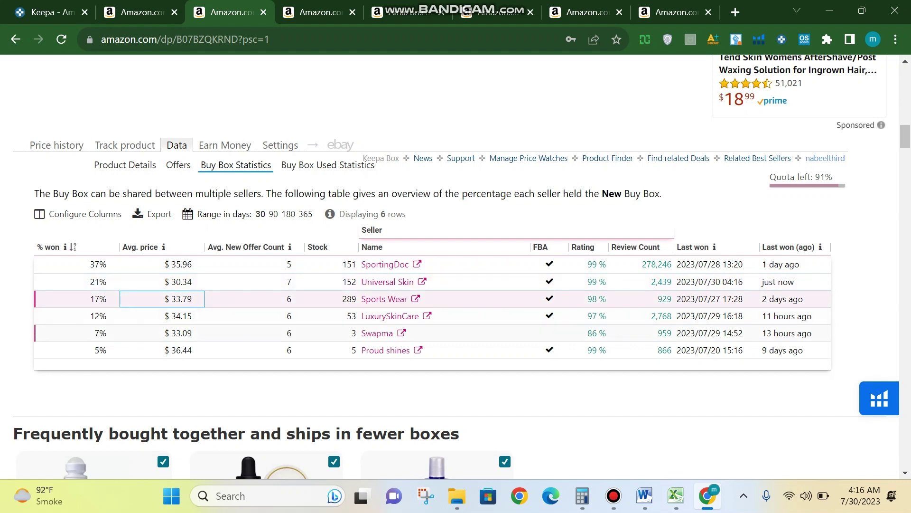
click(331, 264)
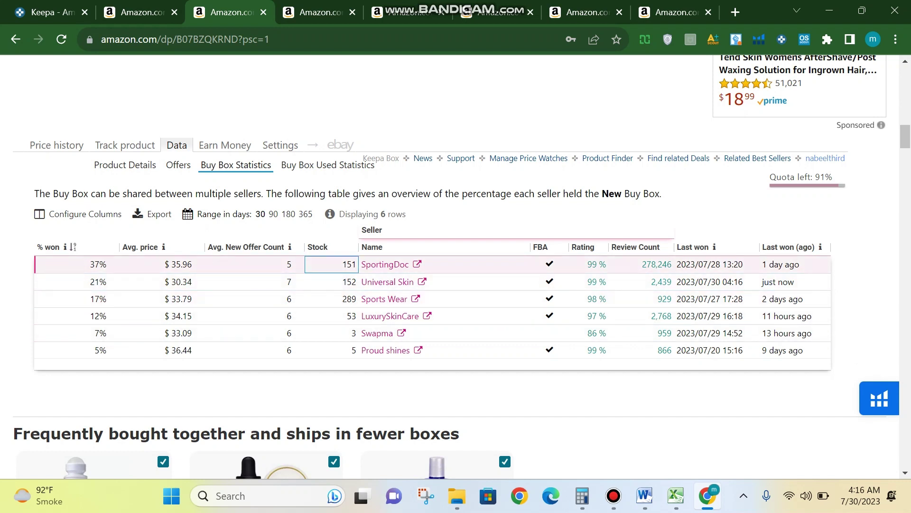
click(331, 281)
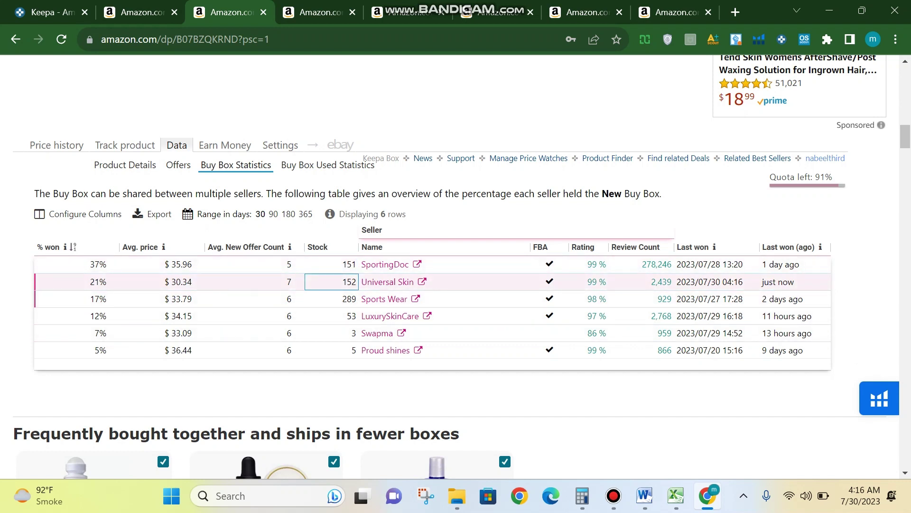
click(332, 298)
click(332, 315)
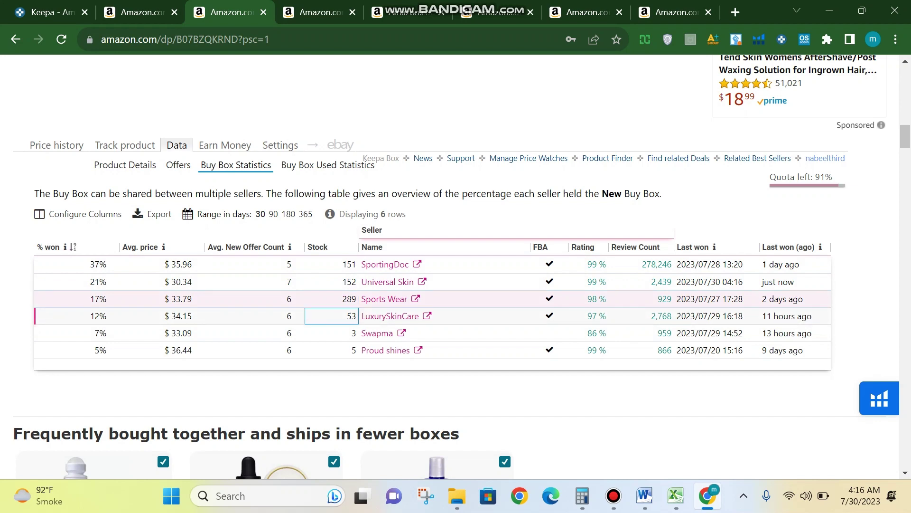
click(331, 333)
click(332, 350)
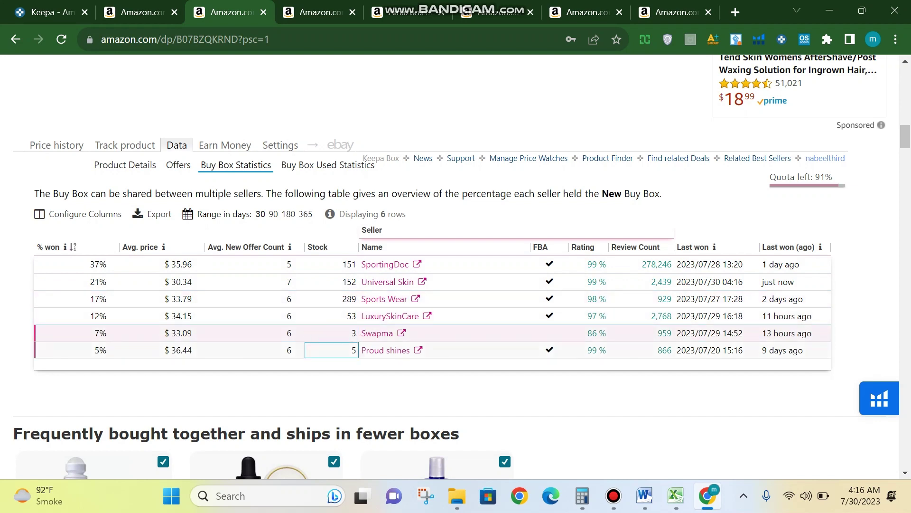
Step: Sort the PFB Vanish Ultra's Buy Box sellers by FBA and check which of them use Amazon fulfilment
click(541, 247)
click(255, 299)
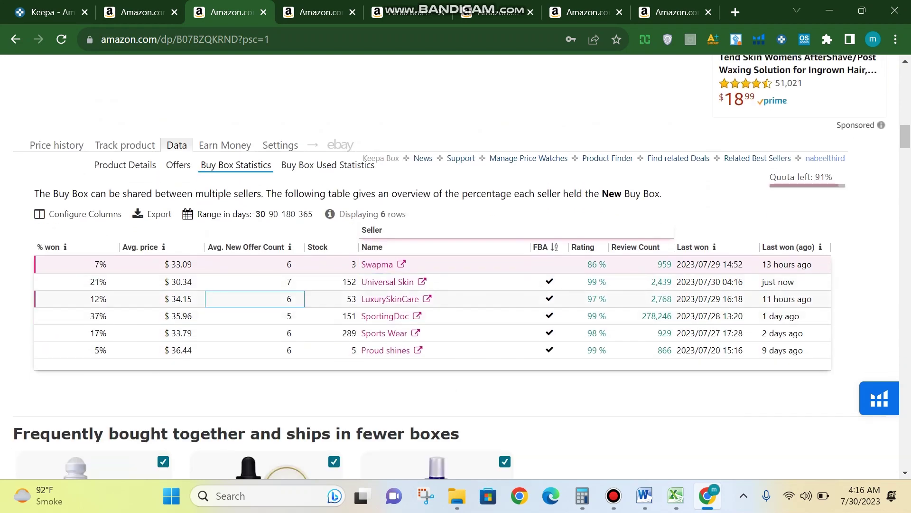
click(549, 282)
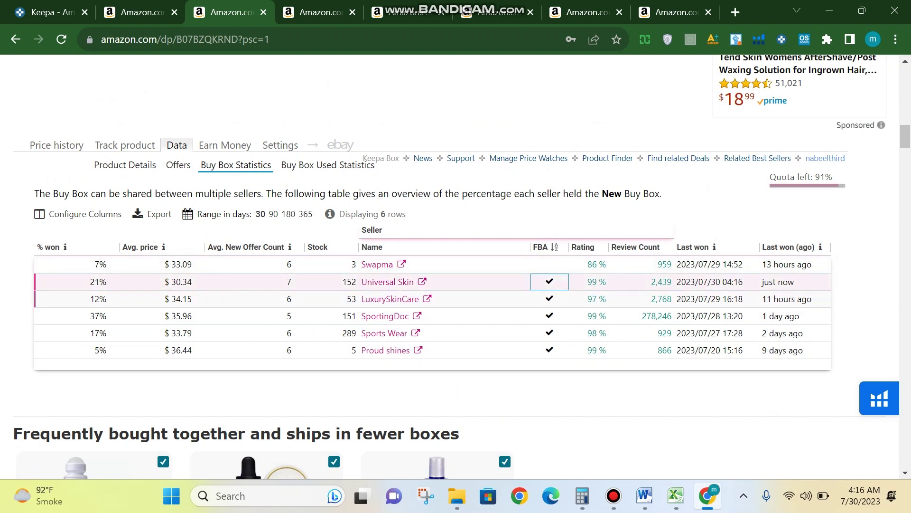
click(549, 298)
click(445, 316)
click(445, 264)
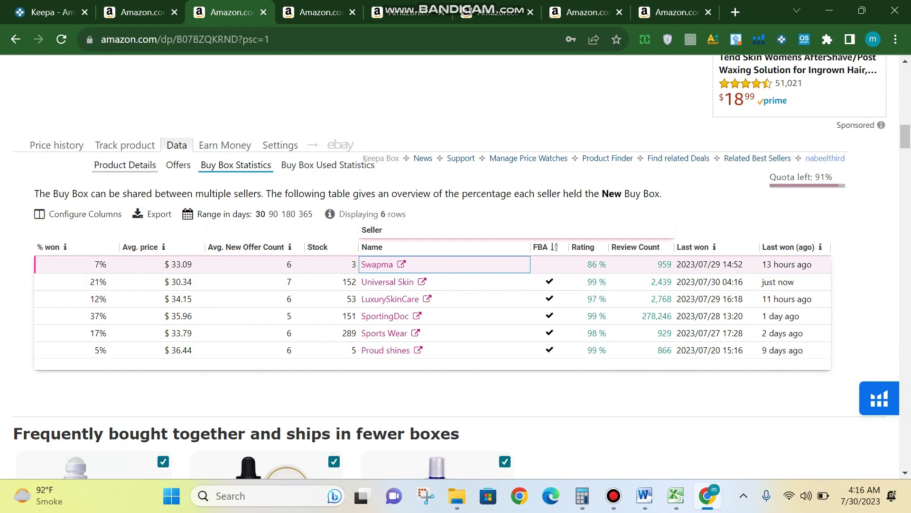
Step: Recheck the PFB Vanish Ultra's product details alongside its Buy Box statistics
click(125, 165)
click(236, 166)
click(125, 166)
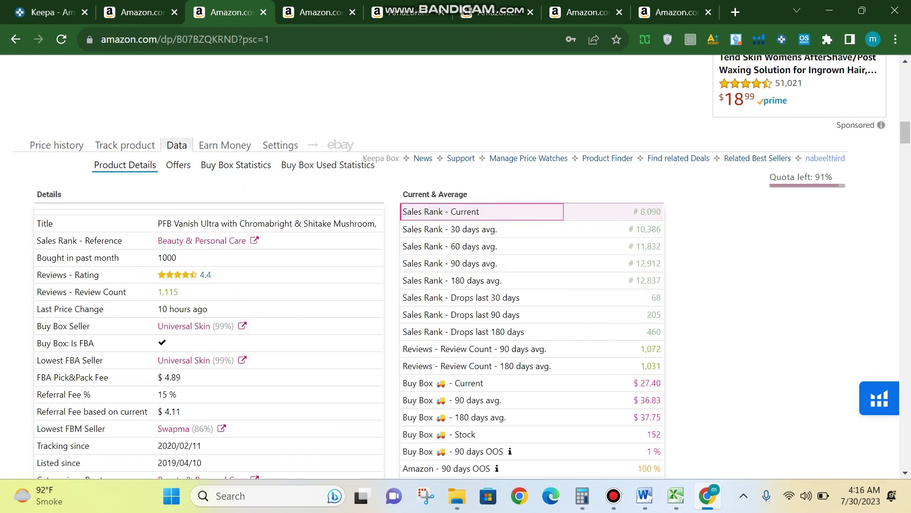
click(236, 165)
Step: Open the PFB Vanish Ultra's price history and show the New, 3rd Party FBA and New, 3rd Party FBM price lines
click(56, 145)
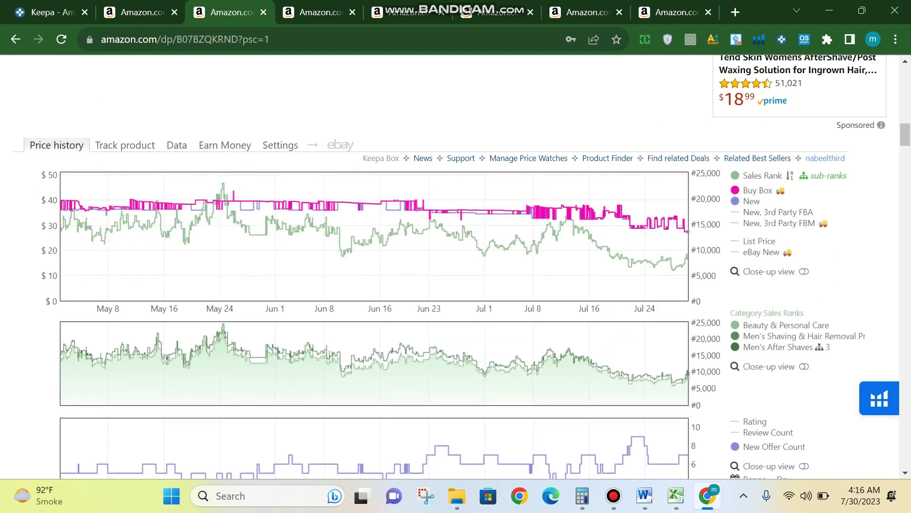
scroll(650, 294, up, 1)
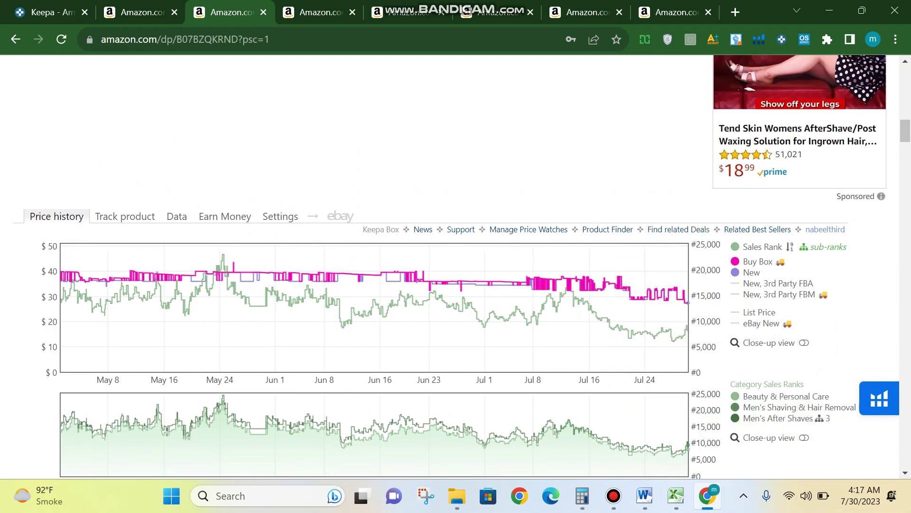
mouse_move(762, 246)
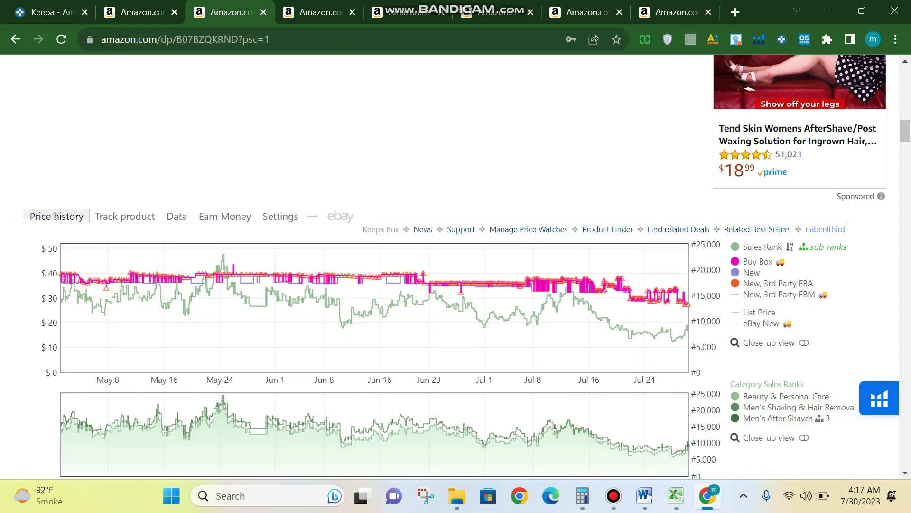
click(779, 295)
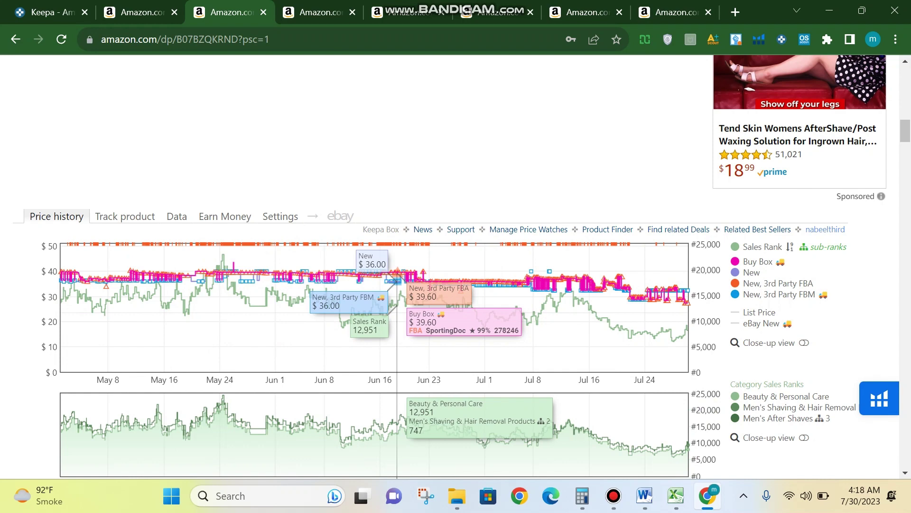
Step: Switch to the Glow Recipe Watermelon Glow mist listing, review its price history and open its Buy Box statistics
key(ctrl+Tab)
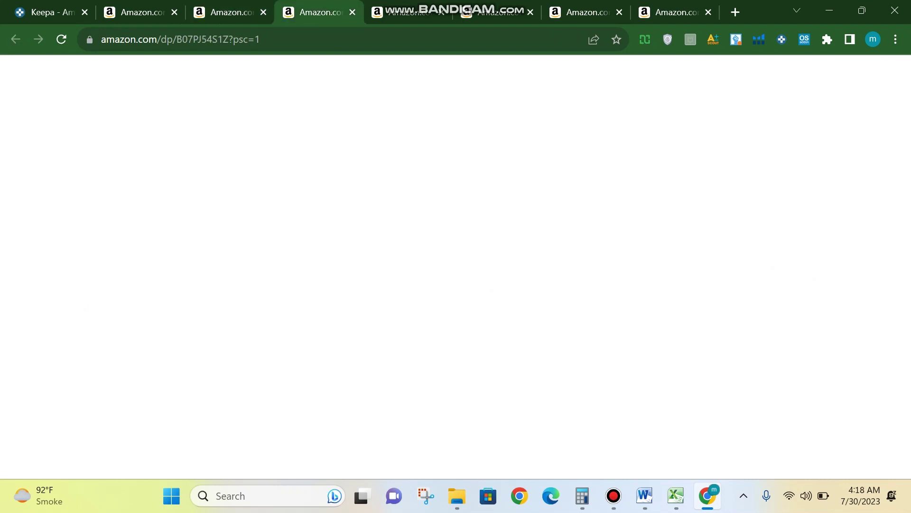
scroll(450, 265, down, 1)
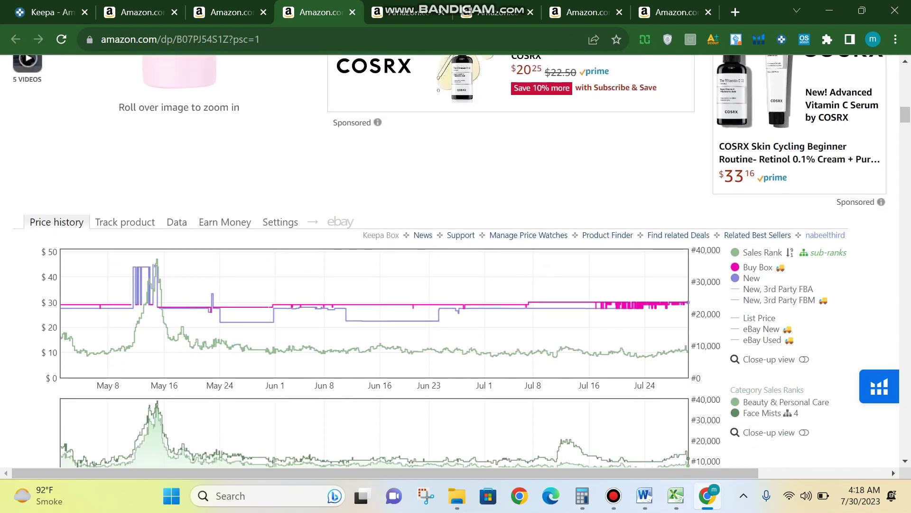
scroll(449, 266, up, 4)
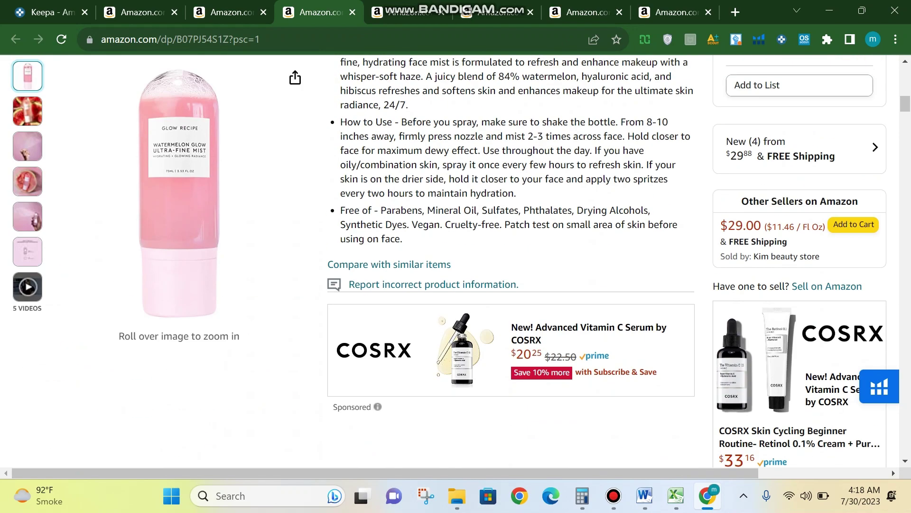
scroll(450, 265, down, 5)
click(177, 150)
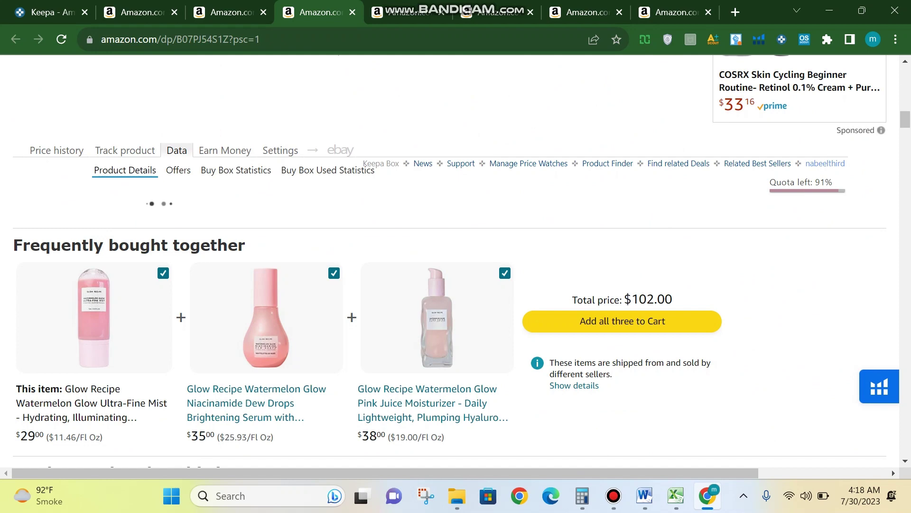
click(236, 170)
Step: Switch to the ANDIS Cool Care Plus spray listing, open its Keepa data and look over the product information
key(ctrl+Tab)
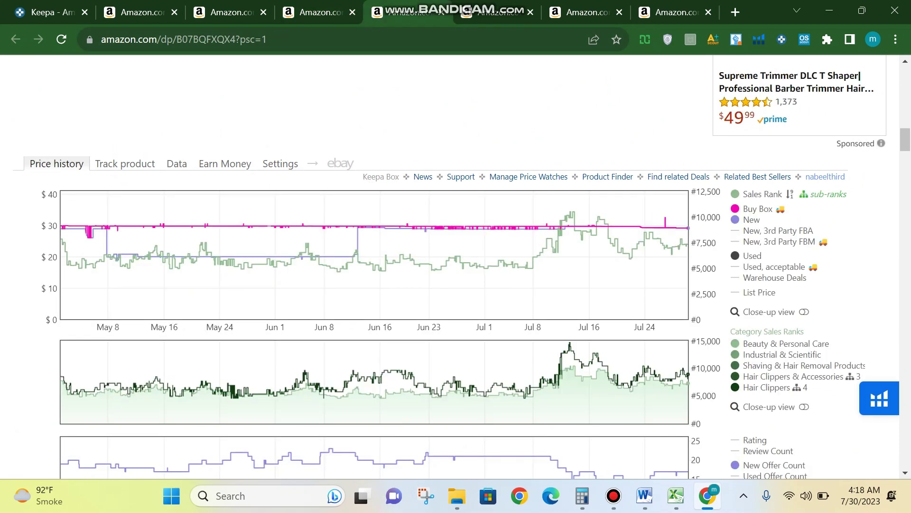
click(177, 164)
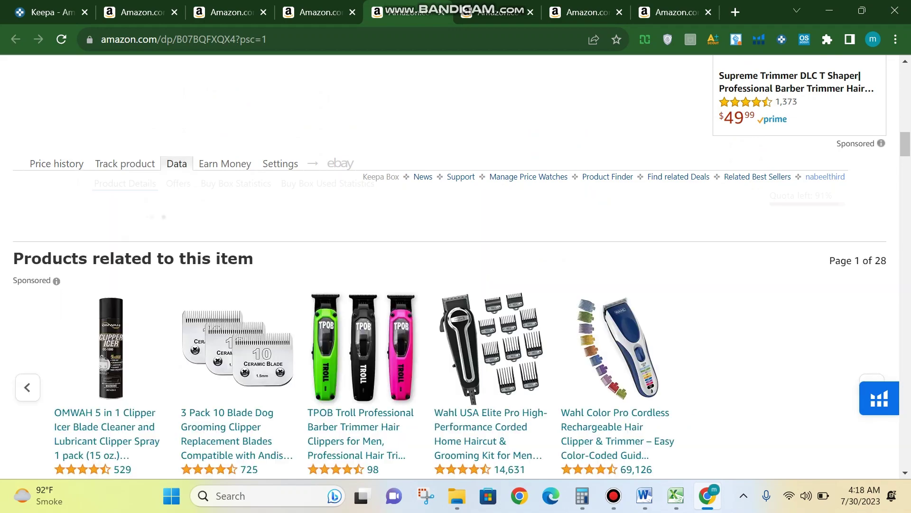
scroll(450, 266, up, 11)
scroll(450, 266, up, 3)
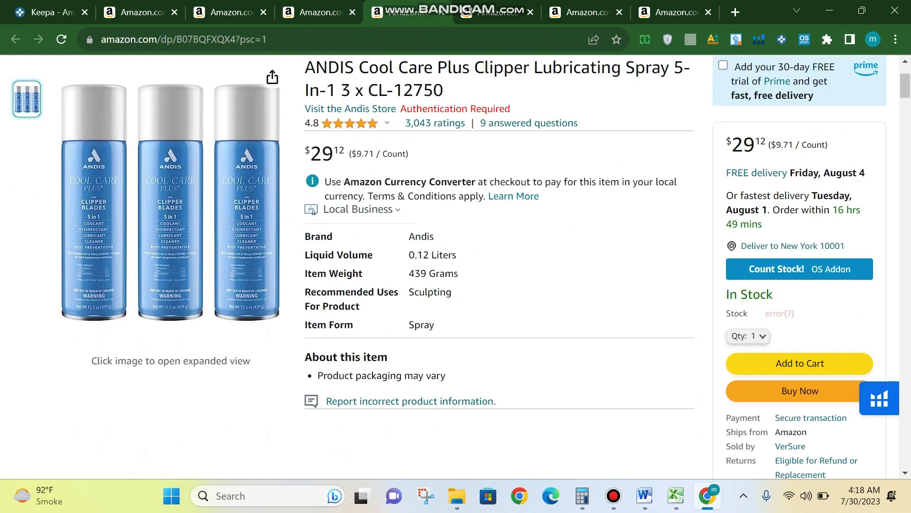
scroll(450, 266, down, 13)
scroll(450, 266, up, 3)
Step: Return to the Glow Recipe mist listing and compare the average Buy Box prices down to Pham & tigers store
key(ctrl+shift+Tab)
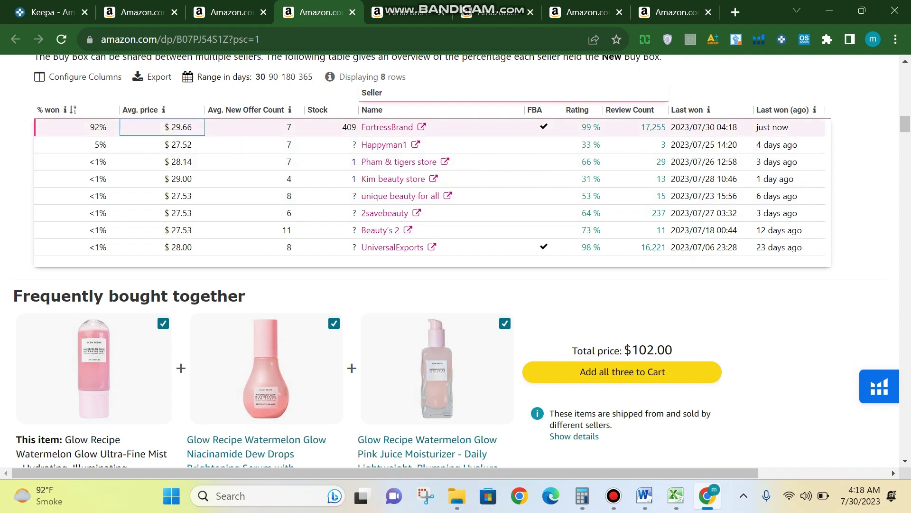
scroll(449, 265, up, 1)
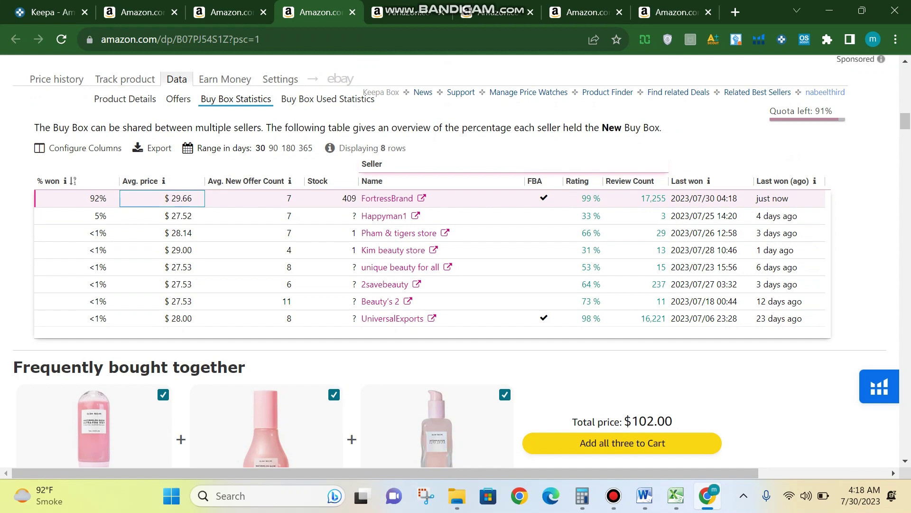
click(162, 233)
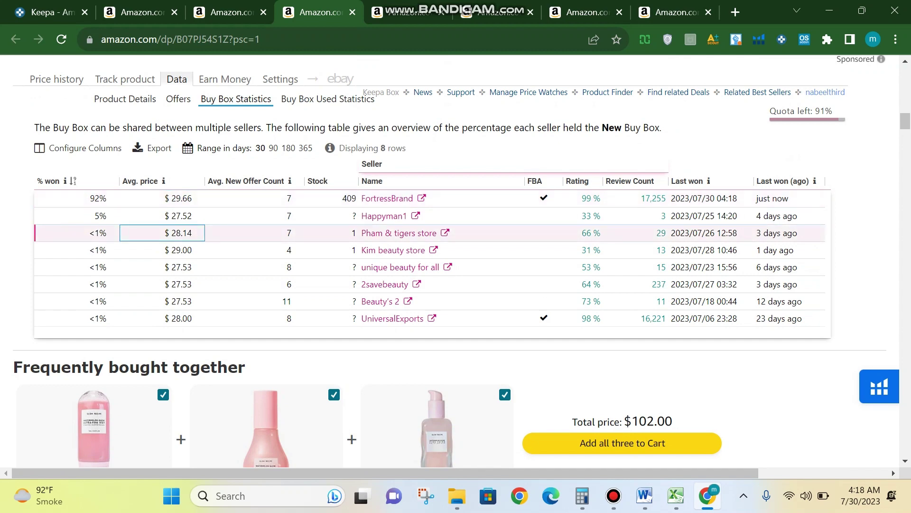
scroll(162, 233, up, 1)
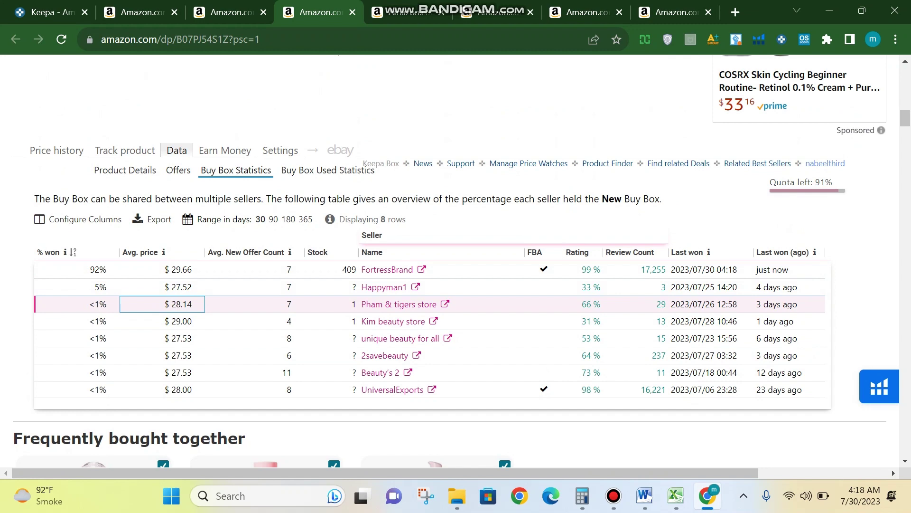
Step: Look up the Glow Recipe mist's fees in the AMZScout FBA Calculator, close it and return to the Buy Box statistics
click(713, 39)
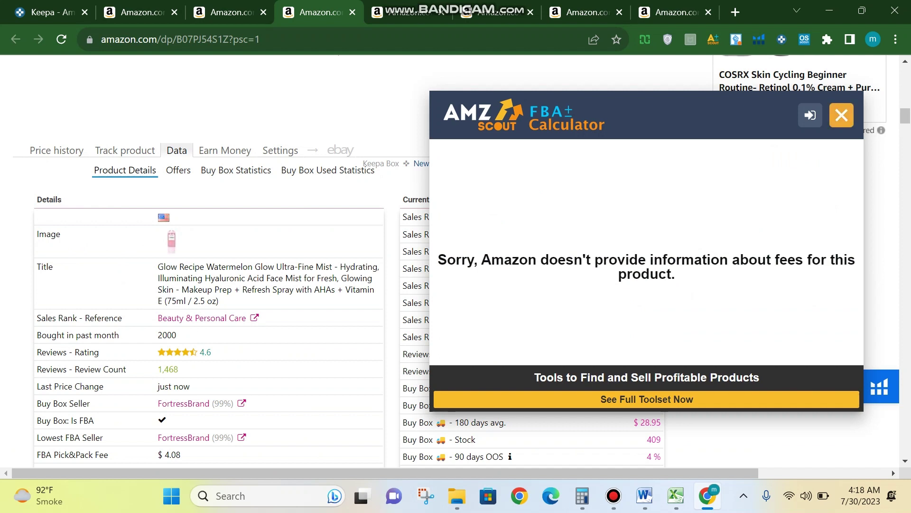
click(842, 115)
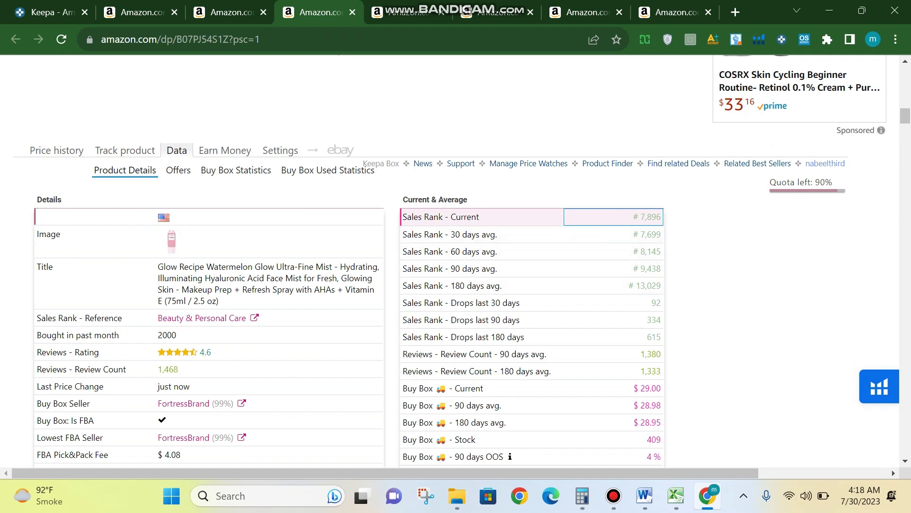
click(236, 170)
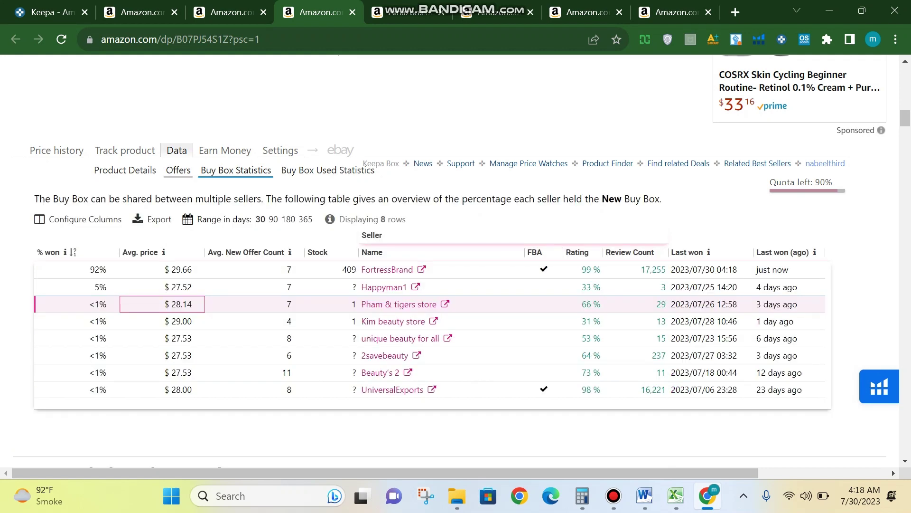
Step: Filter the Glow Recipe mist's Keepa offers to Prime and examine the price, stock and sold figures
click(179, 170)
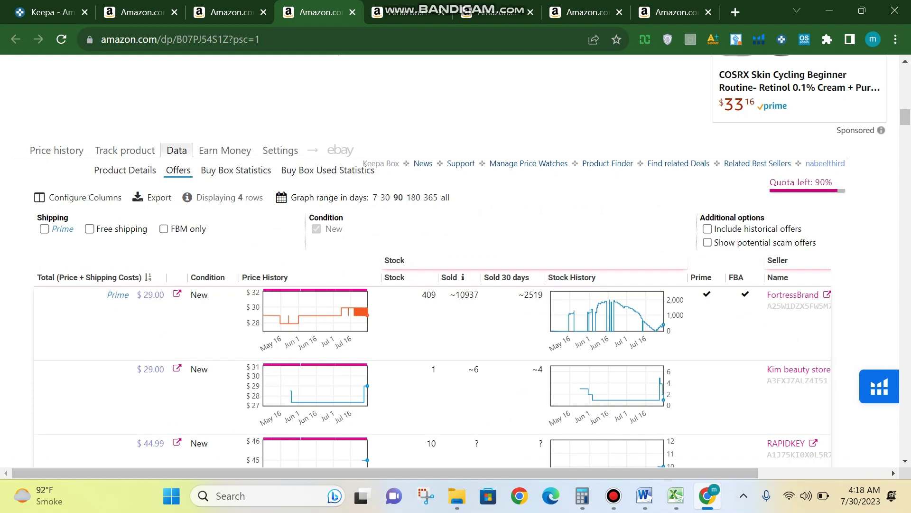
click(44, 229)
scroll(428, 229, down, 5)
scroll(427, 229, up, 2)
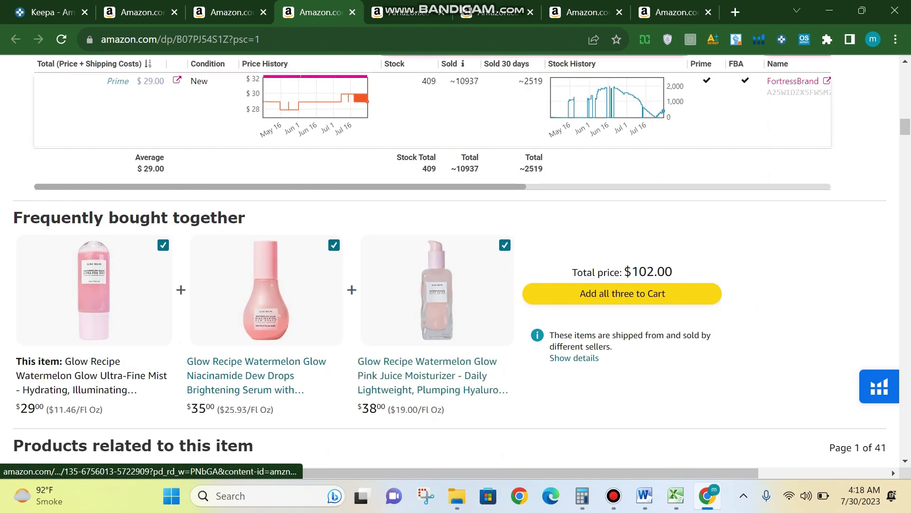
scroll(436, 290, up, 3)
Step: Revisit the mist's Buy Box statistics and check the FBA status of FortressBrand and Happyman1
click(125, 170)
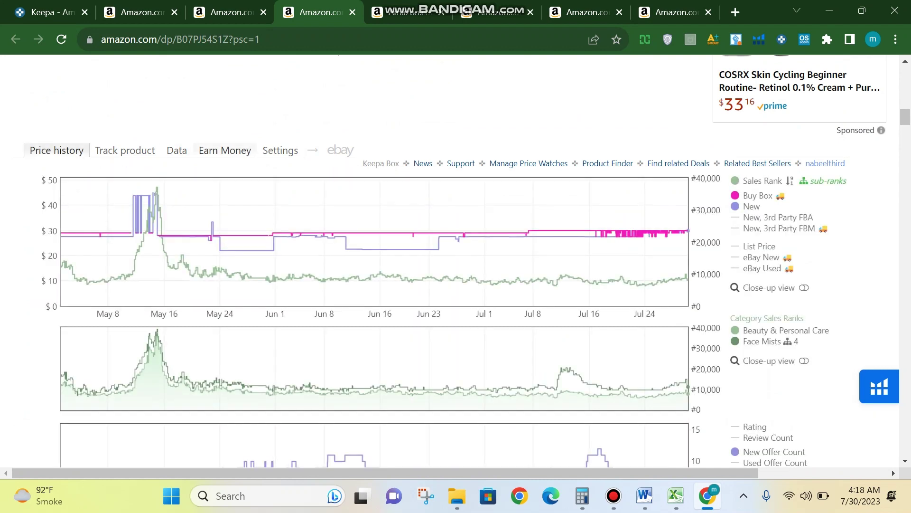
click(223, 170)
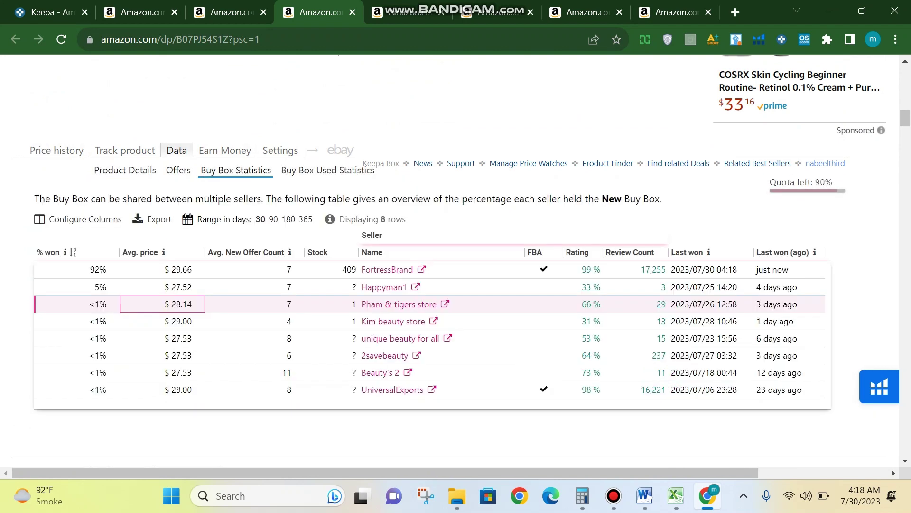
scroll(427, 308, down, 5)
scroll(427, 309, up, 5)
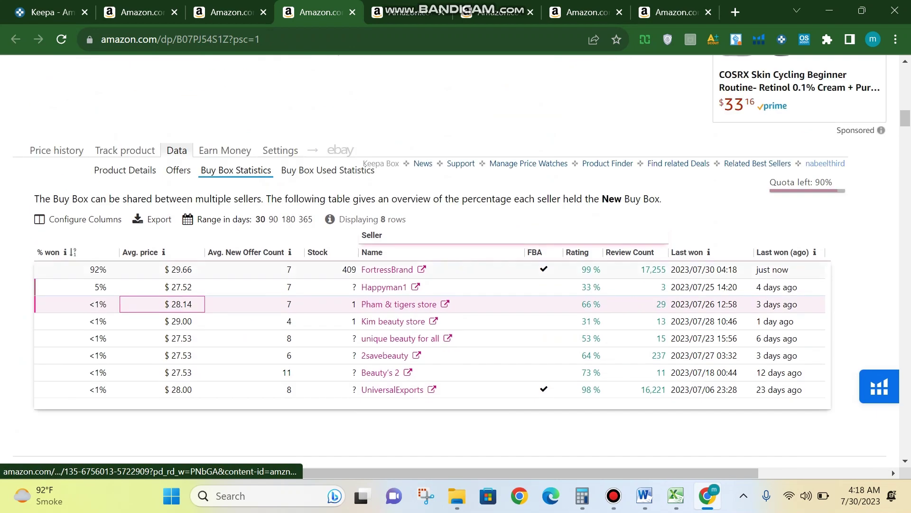
click(474, 270)
click(544, 287)
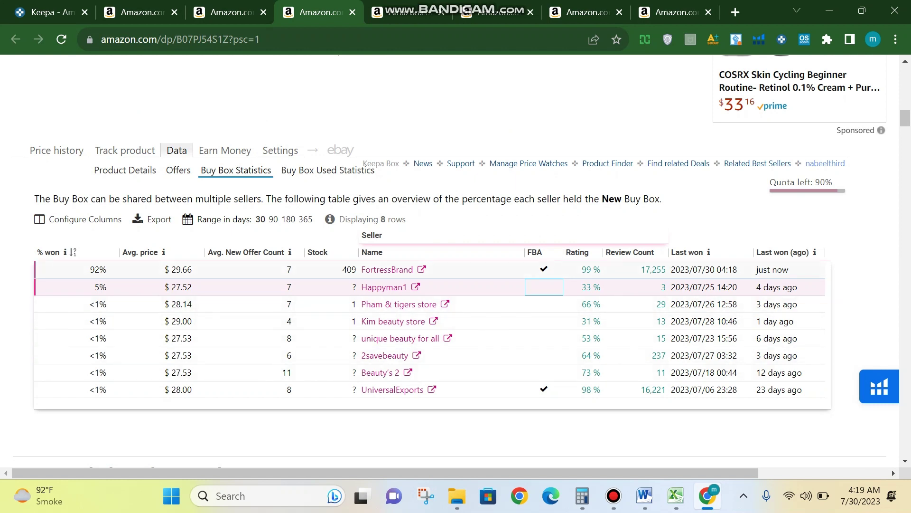
Step: Compare the Glow Recipe mist's Buy Box statistics over the 90, 180 and 365 day ranges
click(273, 219)
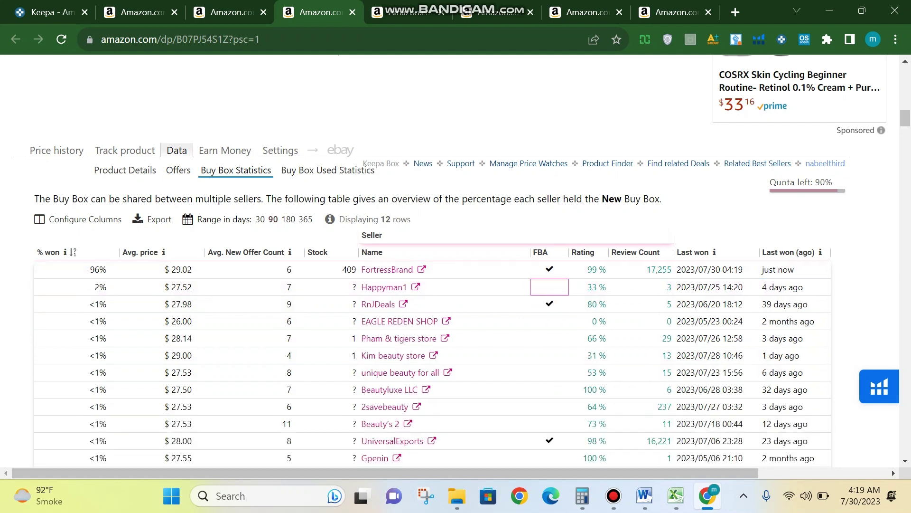
scroll(379, 259, down, 2)
scroll(398, 251, up, 1)
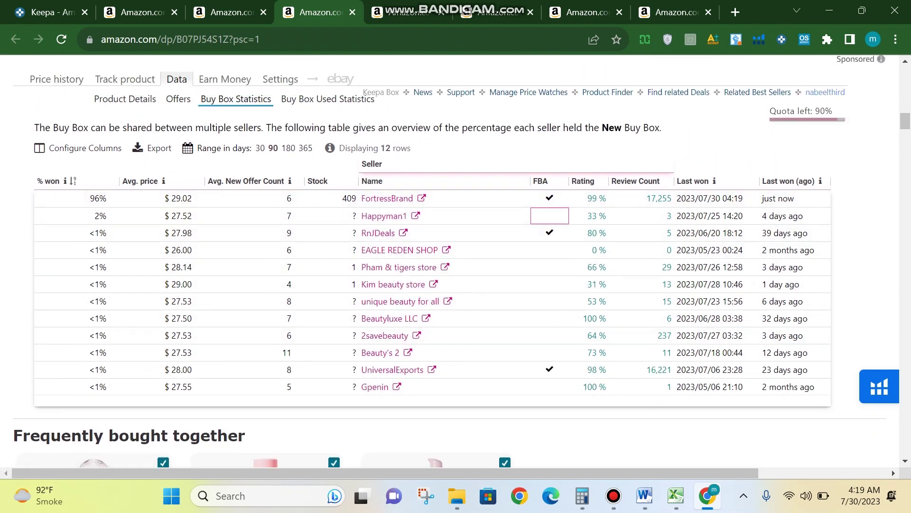
scroll(432, 261, down, 3)
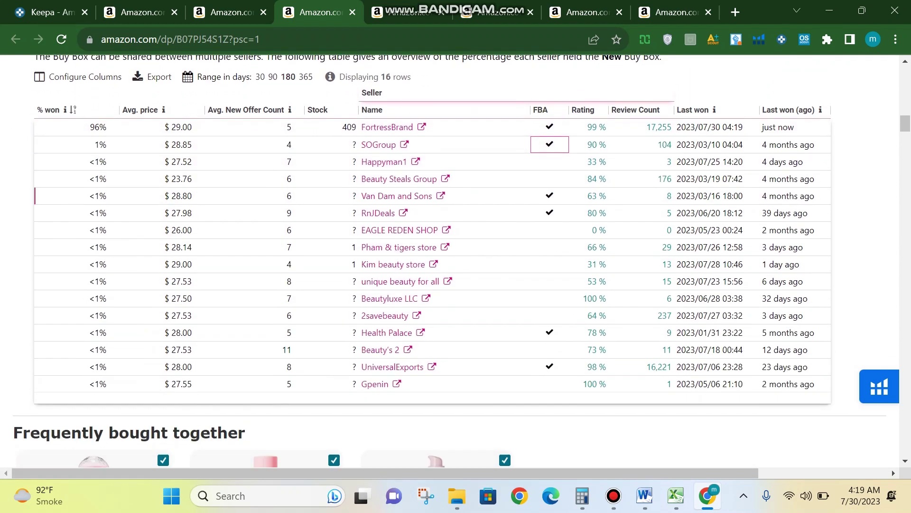
scroll(385, 226, up, 1)
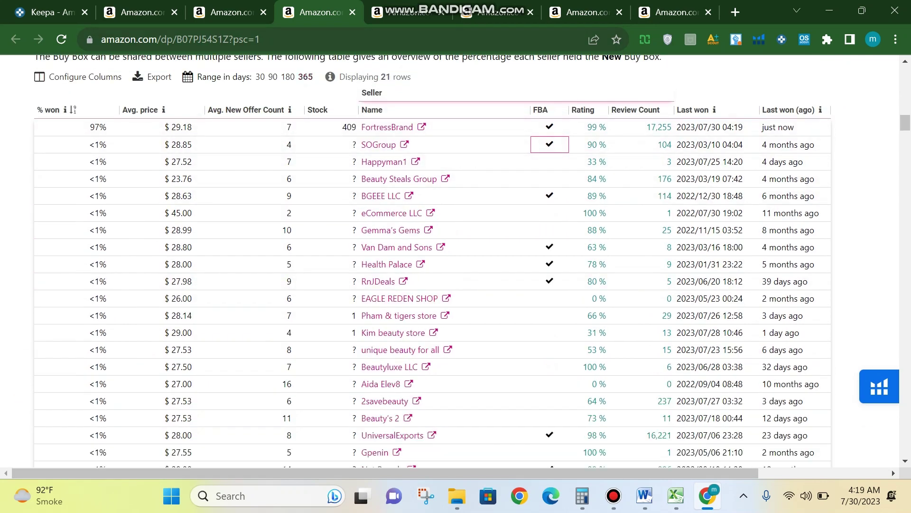
scroll(432, 247, down, 1)
scroll(432, 261, down, 1)
scroll(432, 261, up, 3)
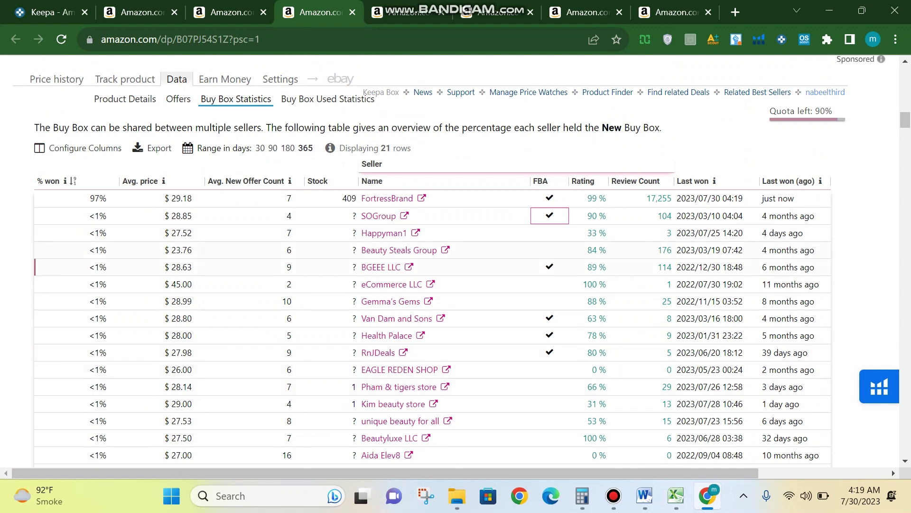
Step: Switch to the ANDIS clipper spray listing and compare the average Buy Box prices of STAR PLUS SUPPLY, VerSure and USMART TRADING
key(ctrl+Tab)
scroll(456, 266, down, 6)
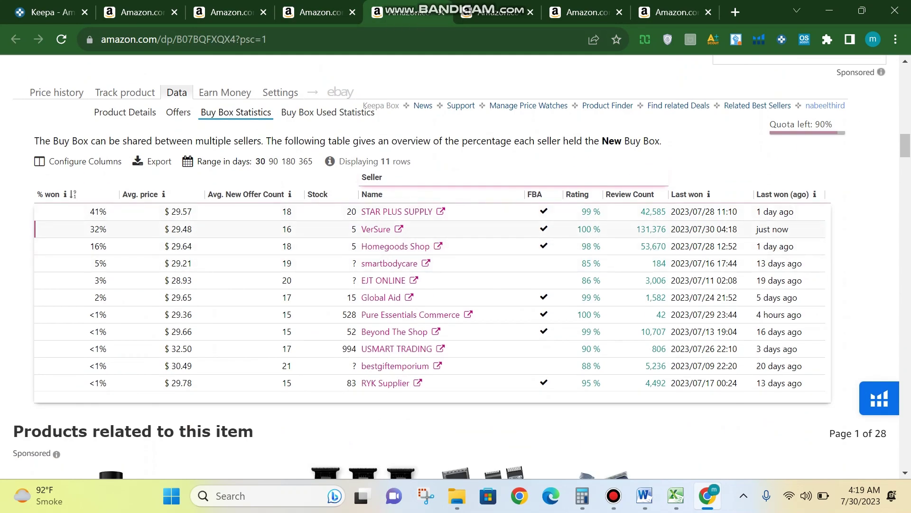
click(162, 212)
click(162, 229)
scroll(456, 266, up, 15)
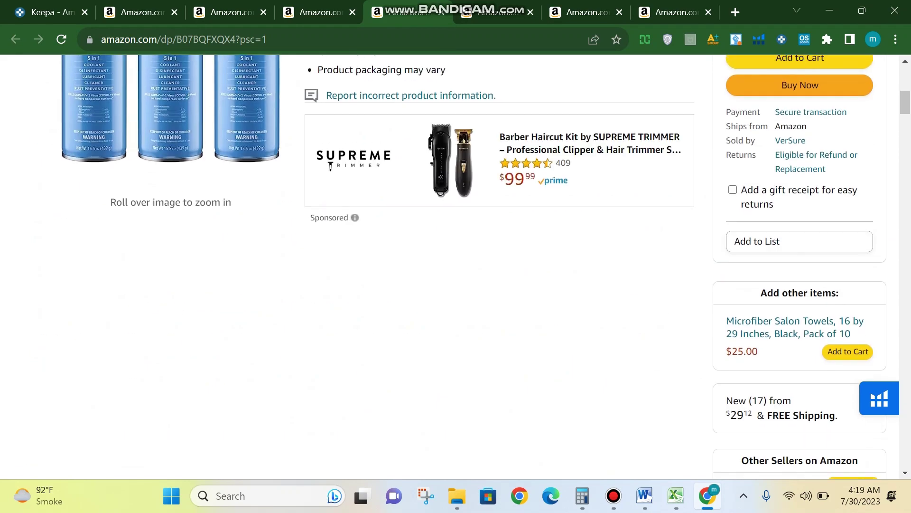
scroll(456, 266, down, 11)
scroll(455, 266, down, 5)
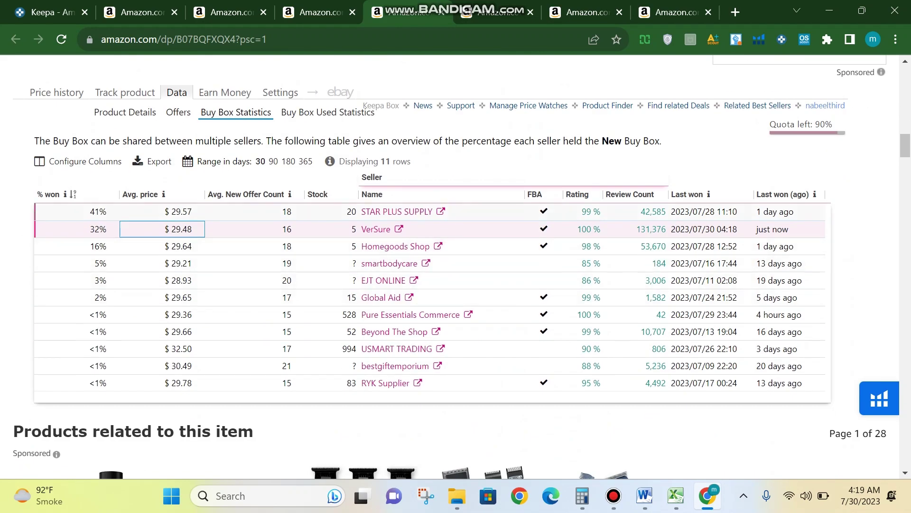
click(162, 349)
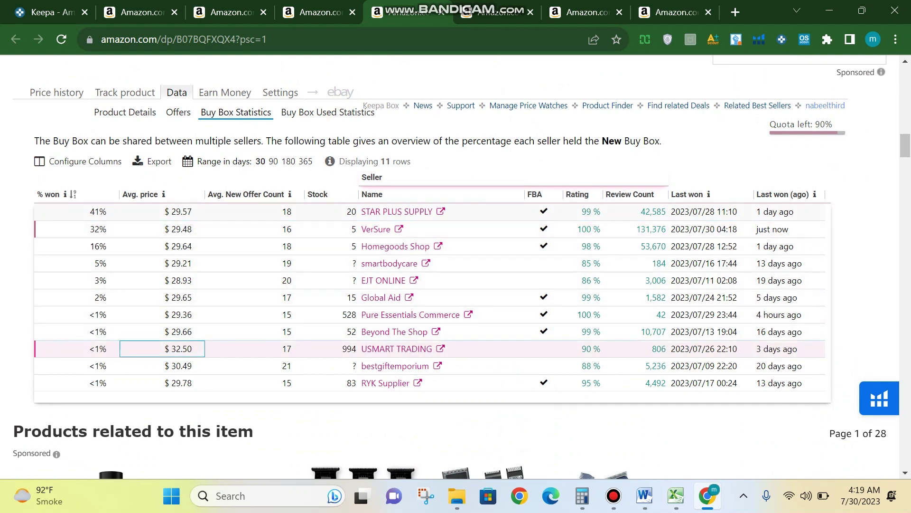
Step: Filter the ANDIS spray's Keepa offers to Prime and examine the price, stock and sold figures down to the totals
click(178, 112)
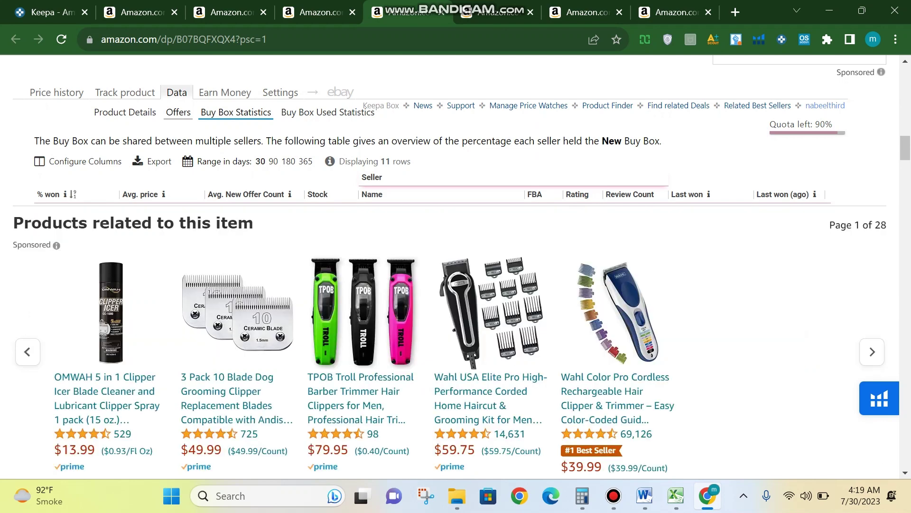
click(44, 171)
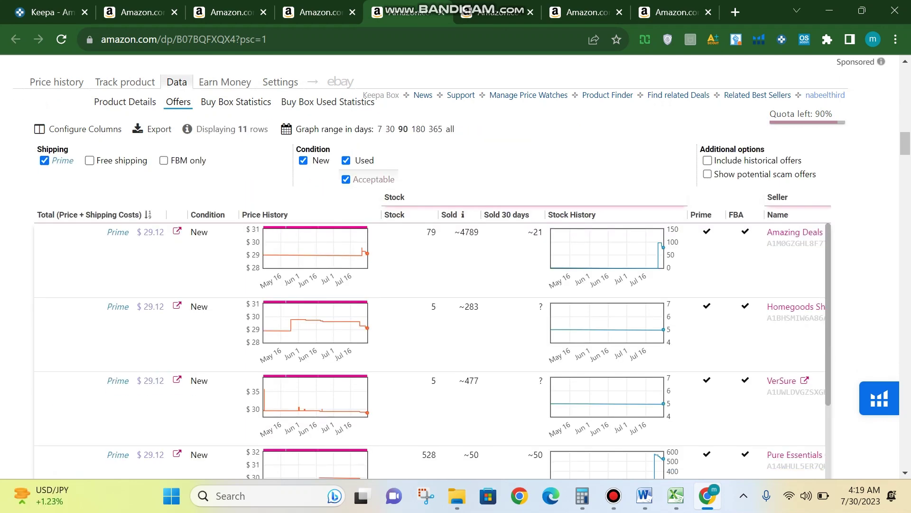
scroll(316, 267, down, 5)
scroll(315, 265, down, 7)
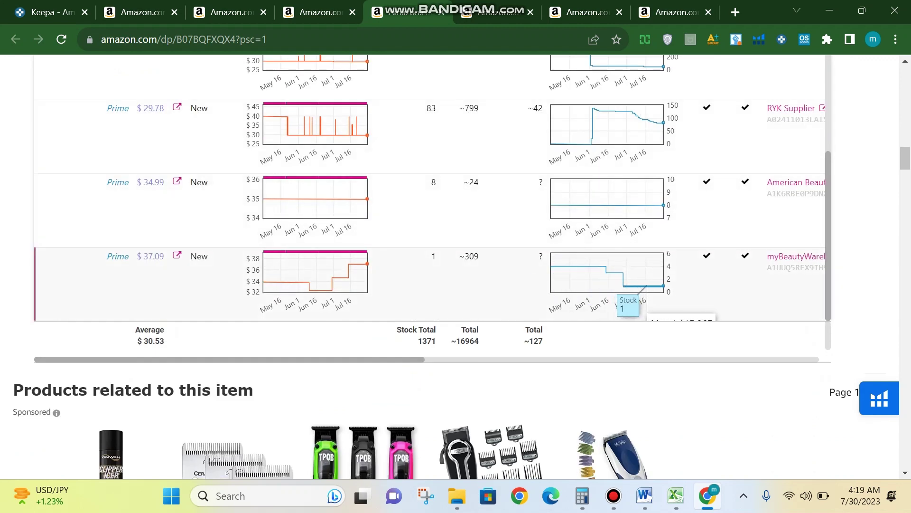
scroll(292, 281, down, 1)
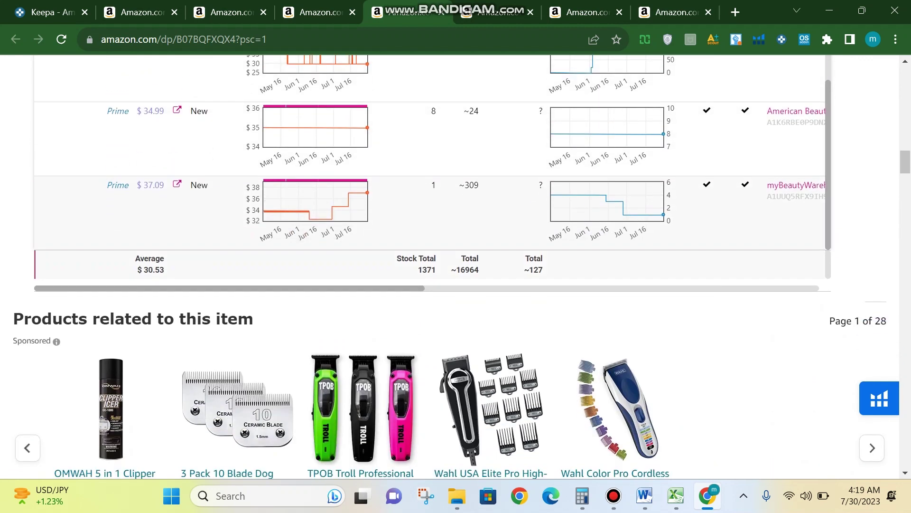
scroll(348, 242, up, 3)
Step: Look up the ANDIS spray's fees in the AMZScout FBA Calculator and close it
scroll(455, 266, up, 20)
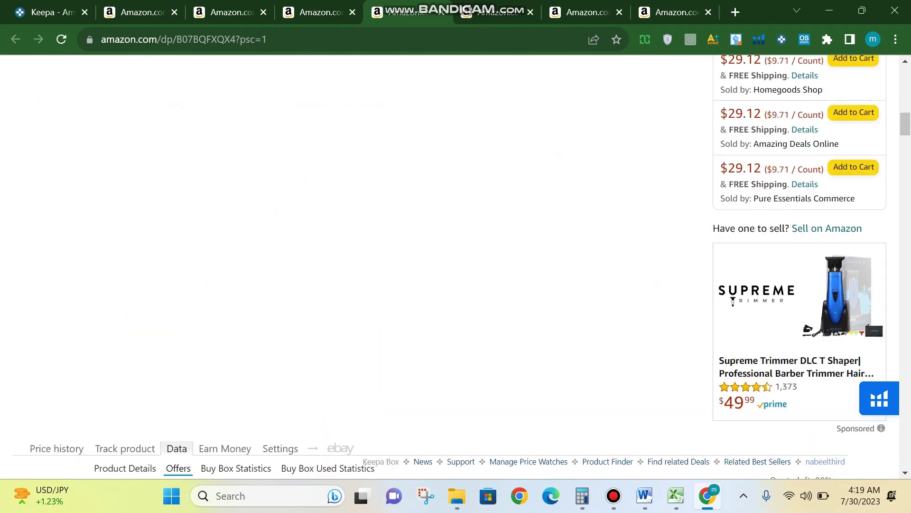
click(713, 40)
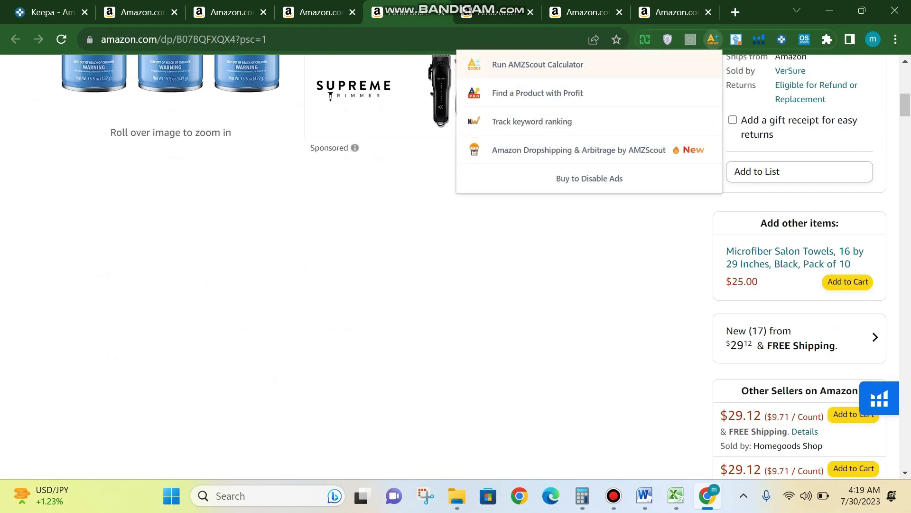
click(541, 65)
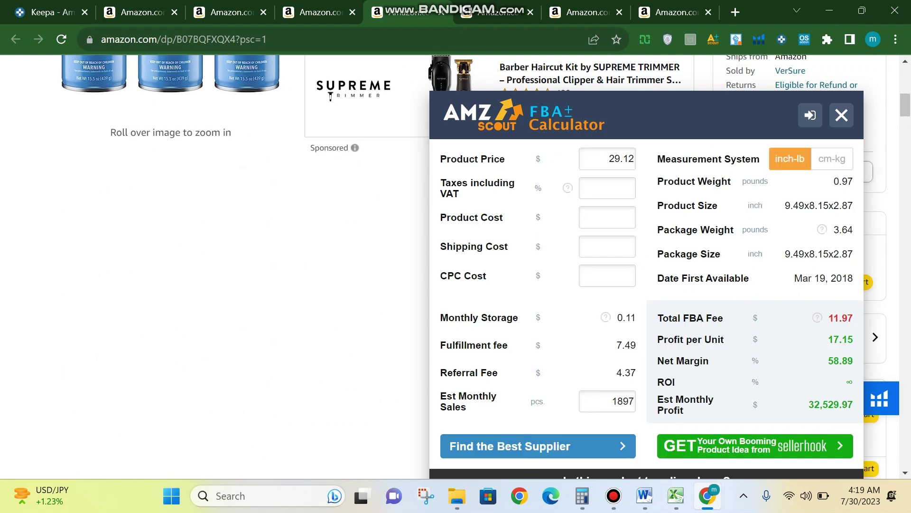
click(841, 115)
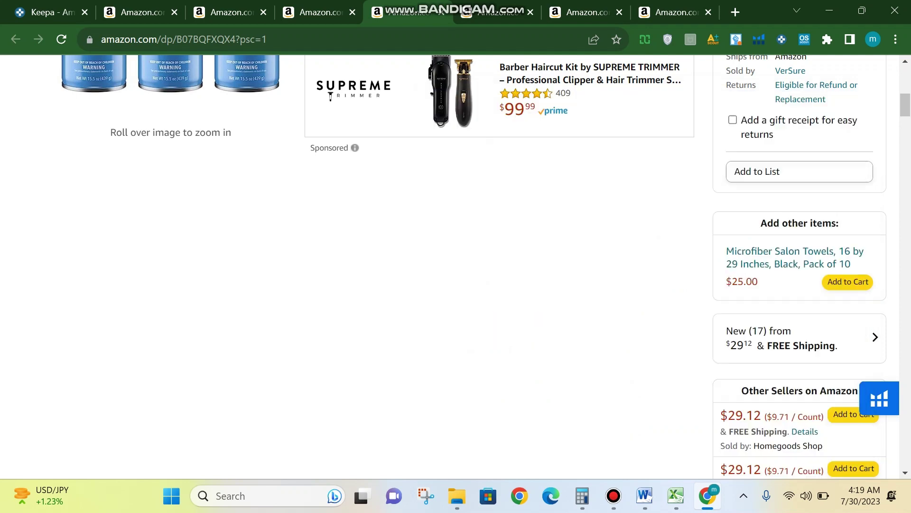
Step: Check the current sales rank and current Buy Box price in the ANDIS spray's Keepa product details, then return to the listing's title
scroll(455, 266, down, 15)
click(152, 210)
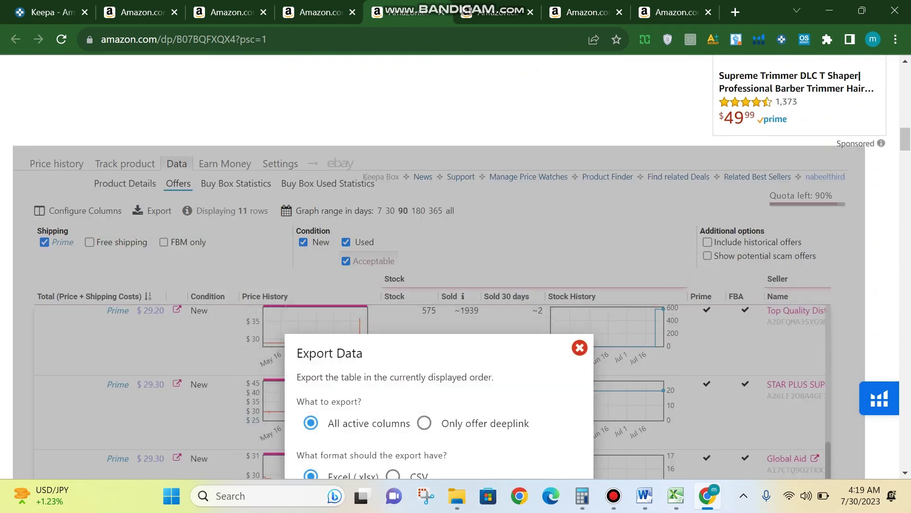
click(580, 348)
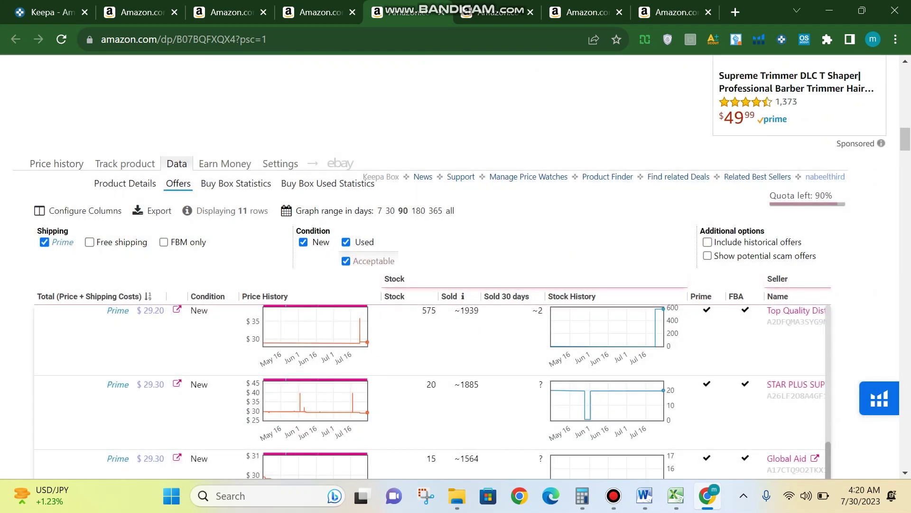
click(125, 184)
click(613, 230)
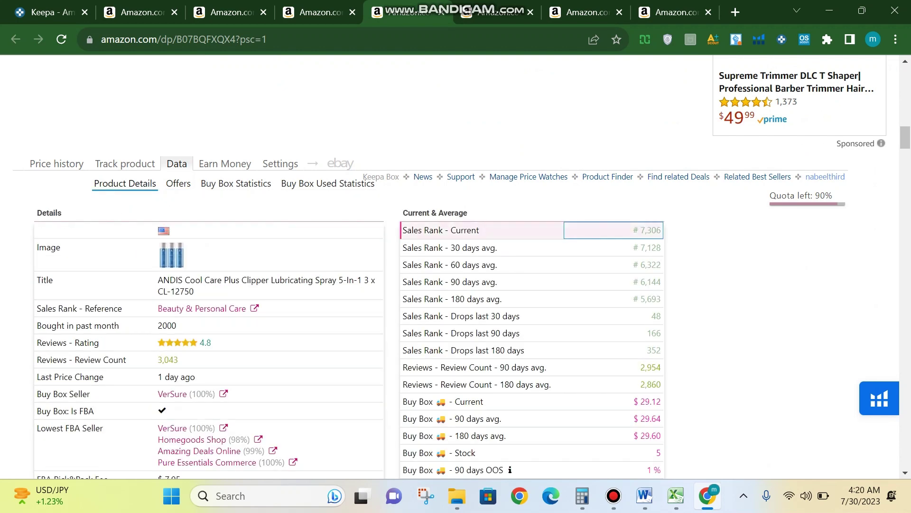
scroll(455, 266, down, 1)
click(614, 330)
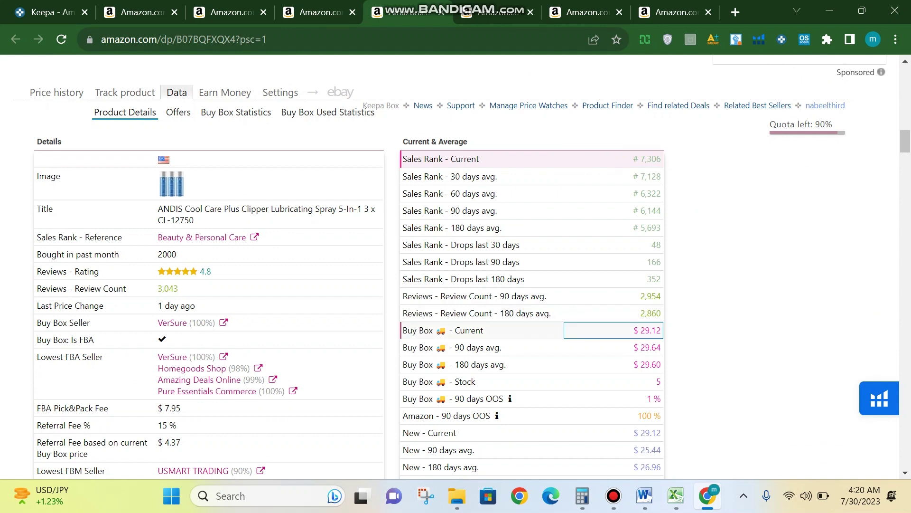
scroll(455, 266, up, 15)
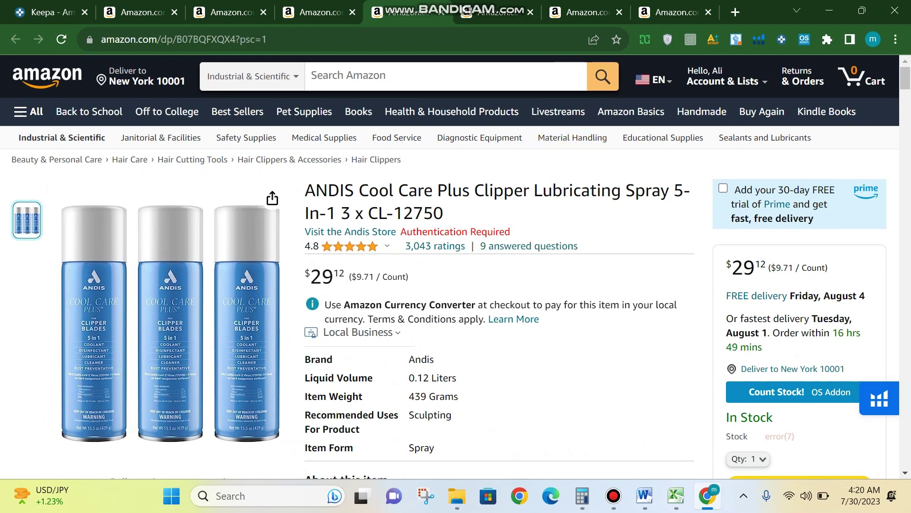
key(ctrl+Tab)
key(ctrl+shift+Tab)
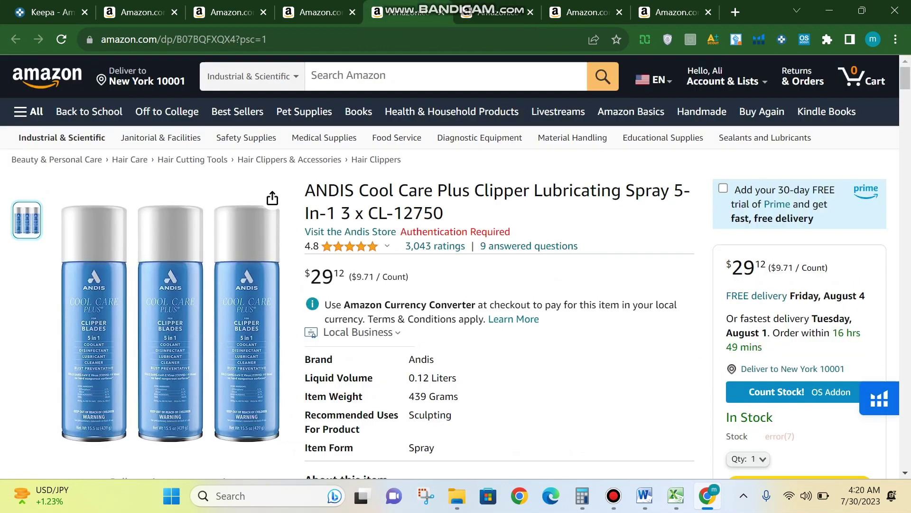
key(ctrl+Tab)
key(ctrl+Tab)
key(ctrl+Tab)
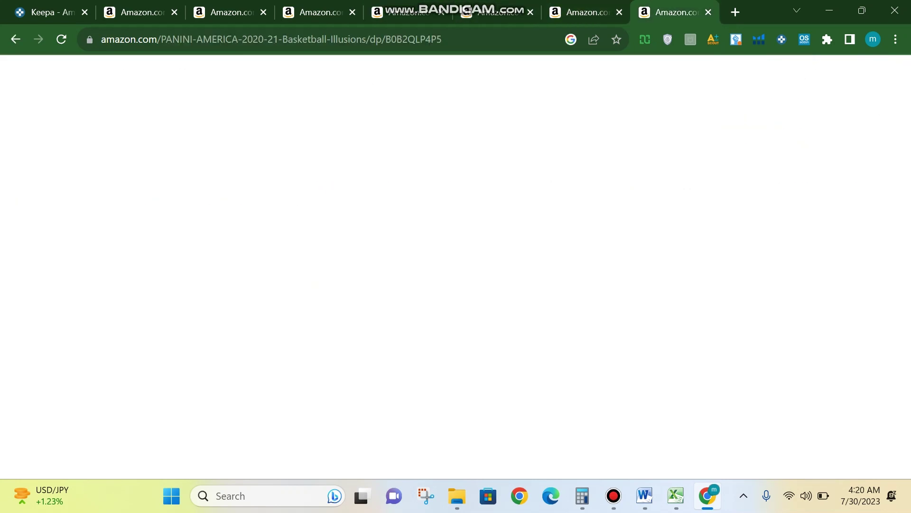
key(ctrl+shift+Tab)
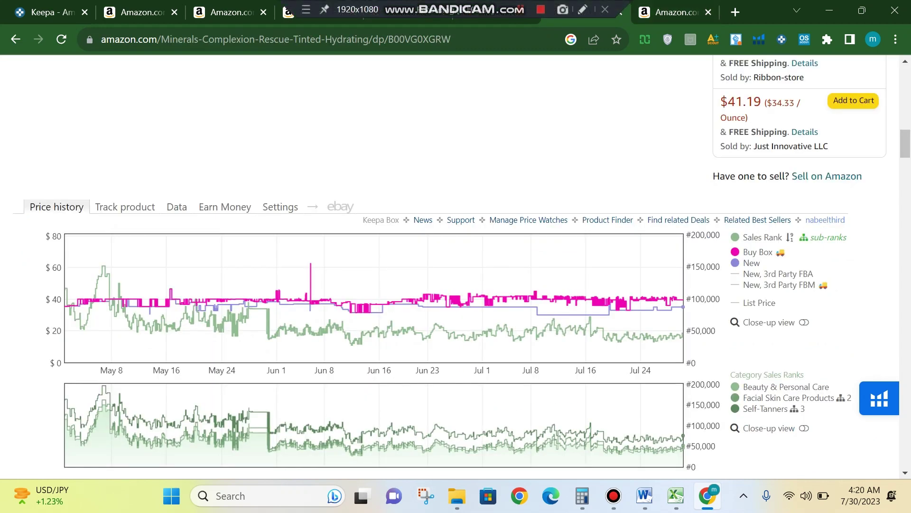
key(ctrl+shift+Tab)
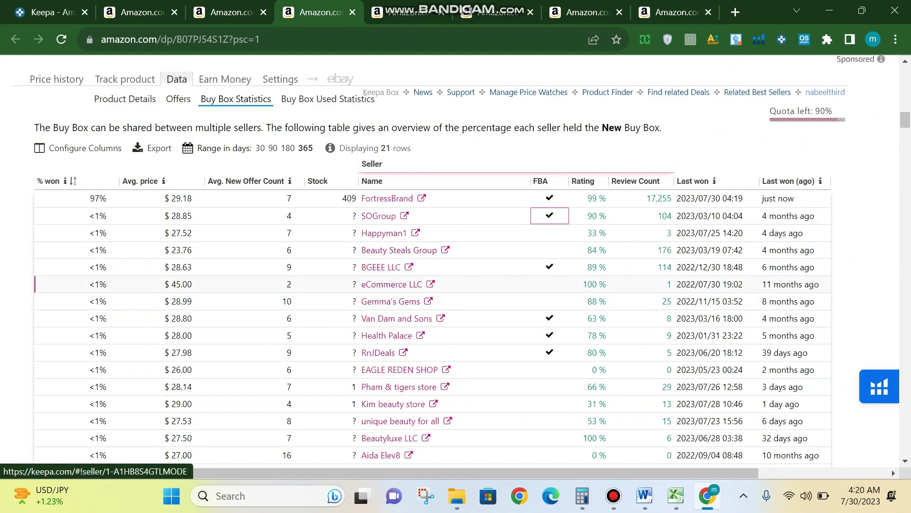
key(ctrl+Tab)
key(ctrl+Tab)
key(ctrl+Tab)
scroll(456, 266, up, 5)
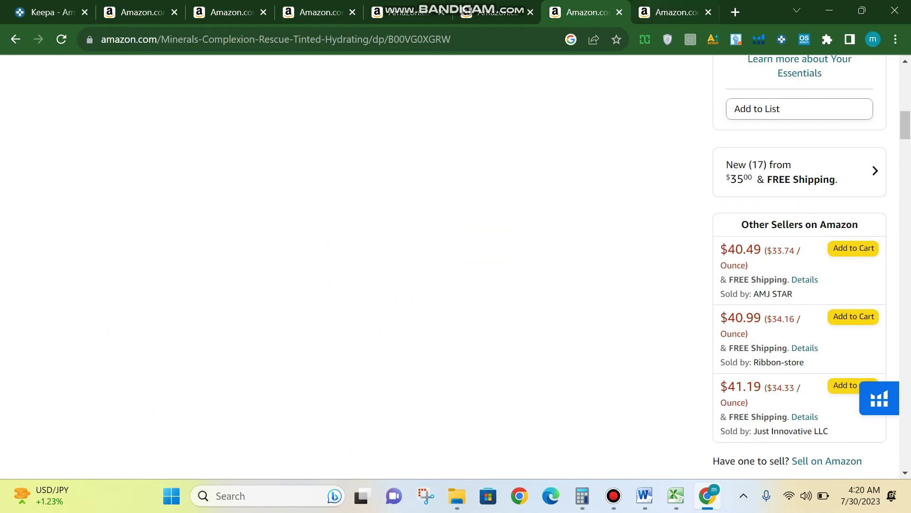
key(ctrl+Tab)
key(ctrl+shift+Tab)
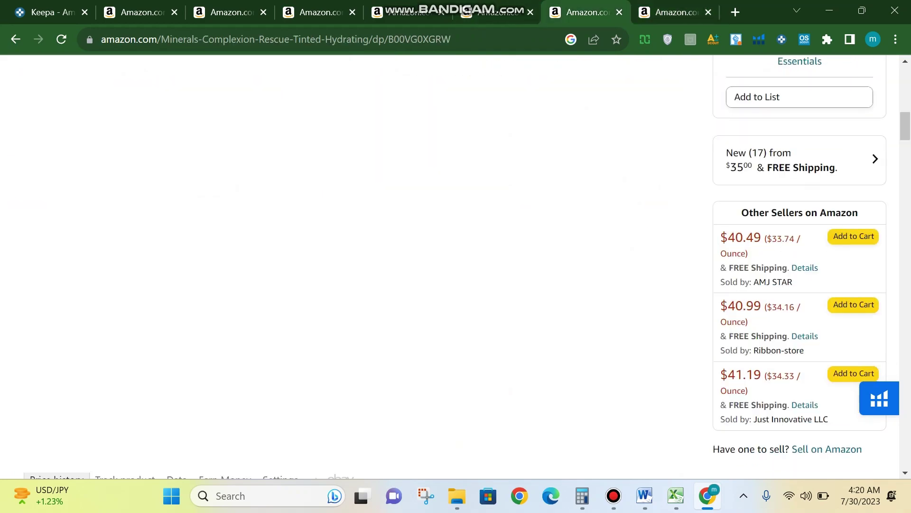
scroll(456, 265, down, 5)
scroll(456, 266, up, 5)
Step: Examine the Beauty of Joseon cream listing and its Keepa price history chart
key(ctrl+shift+Tab)
scroll(456, 266, up, 10)
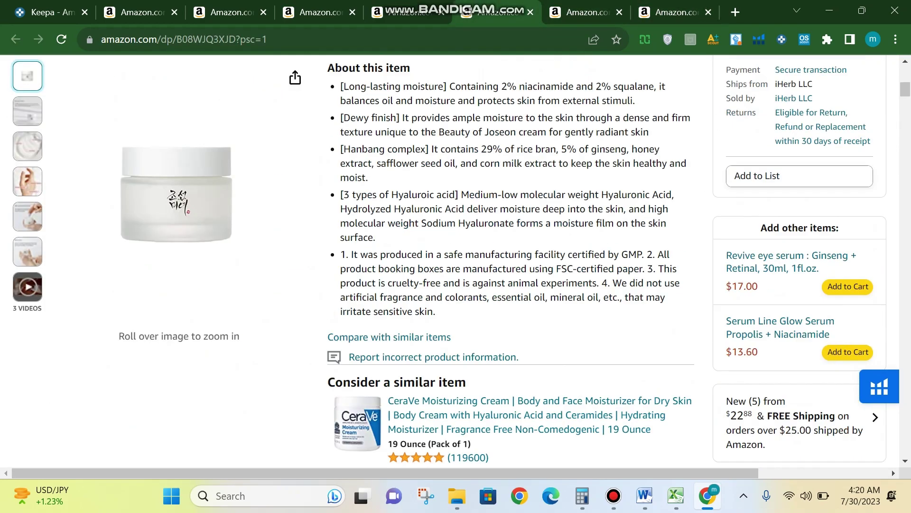
scroll(456, 265, down, 3)
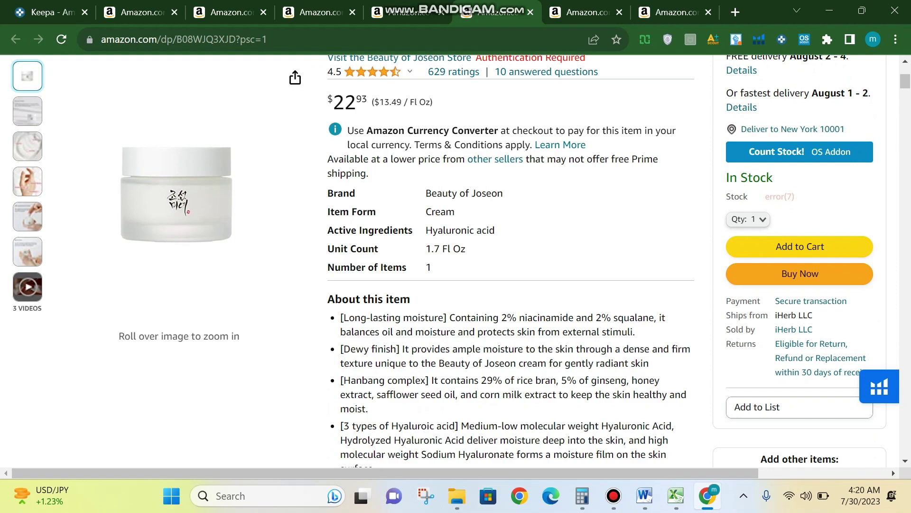
scroll(455, 261, down, 15)
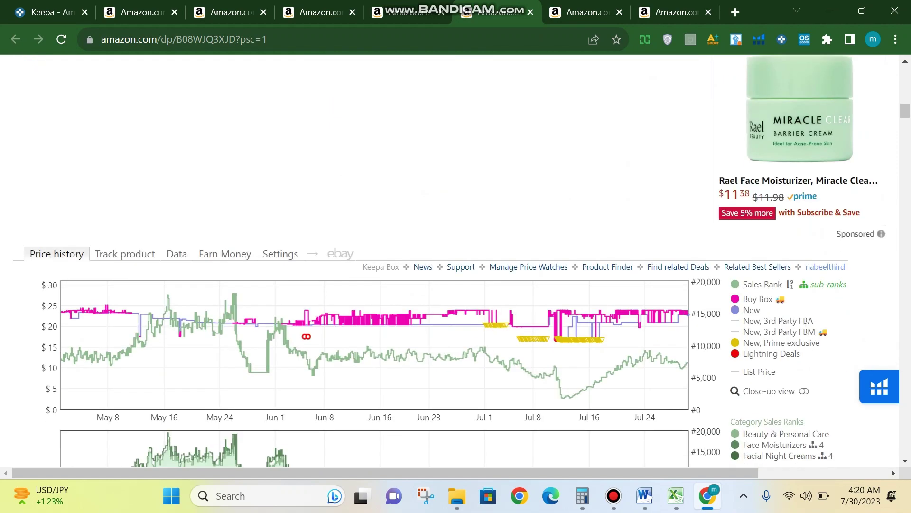
scroll(383, 342, up, 3)
Step: Go back through the ANDIS spray listing and the mist's Buy Box statistics to the men's after-shave listing's Keepa price history
click(409, 11)
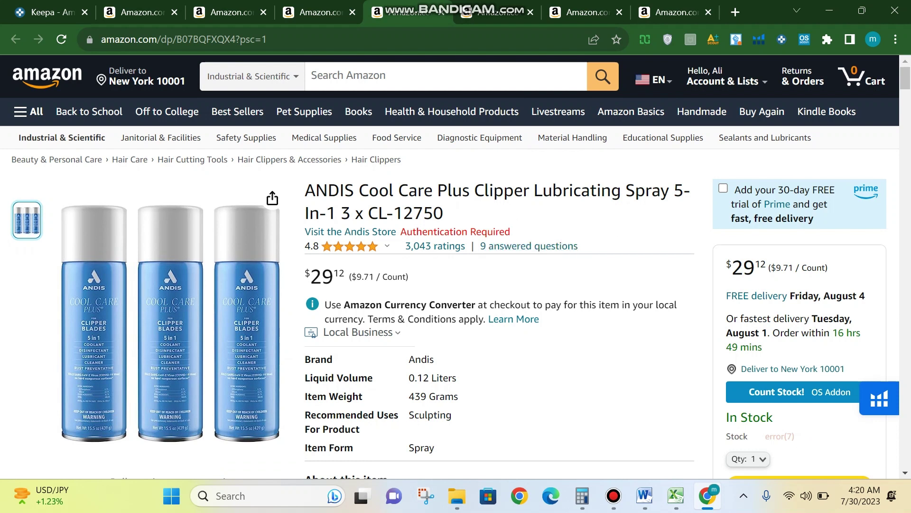
scroll(456, 266, down, 15)
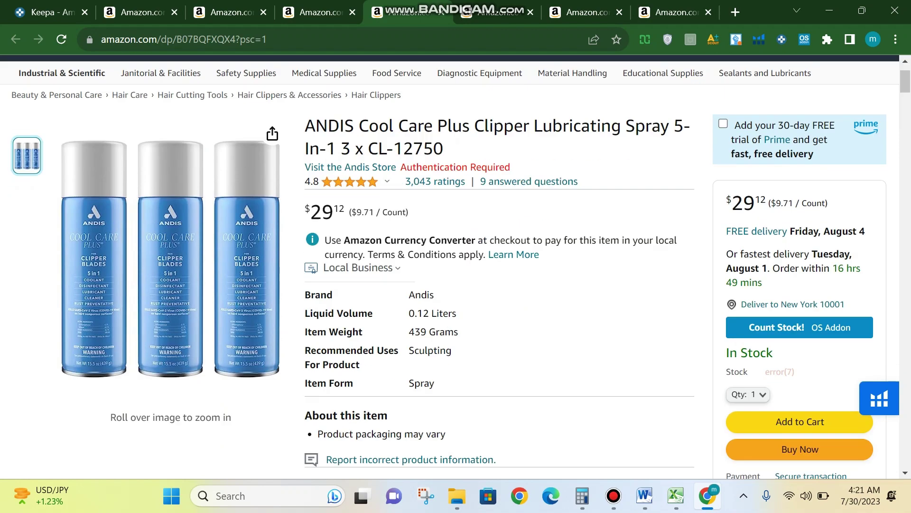
key(ctrl+shift+Tab)
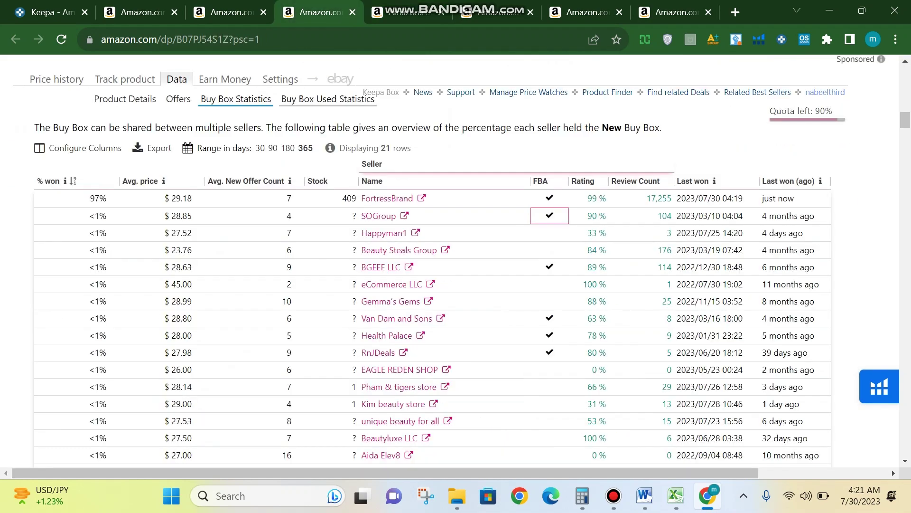
scroll(456, 265, down, 6)
scroll(456, 266, up, 6)
key(ctrl+shift+Tab)
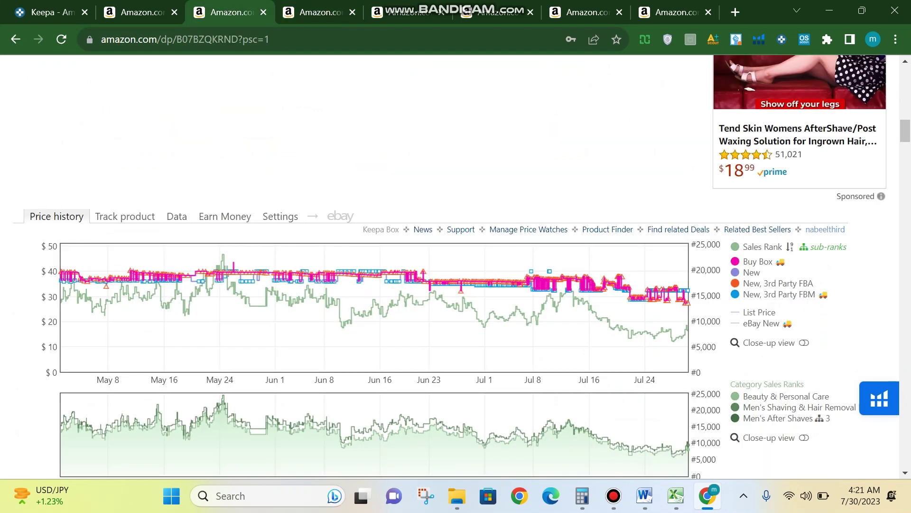
Step: Open the Keepa Buy Box statistics for the PFB Vanish roll-on listing
click(176, 216)
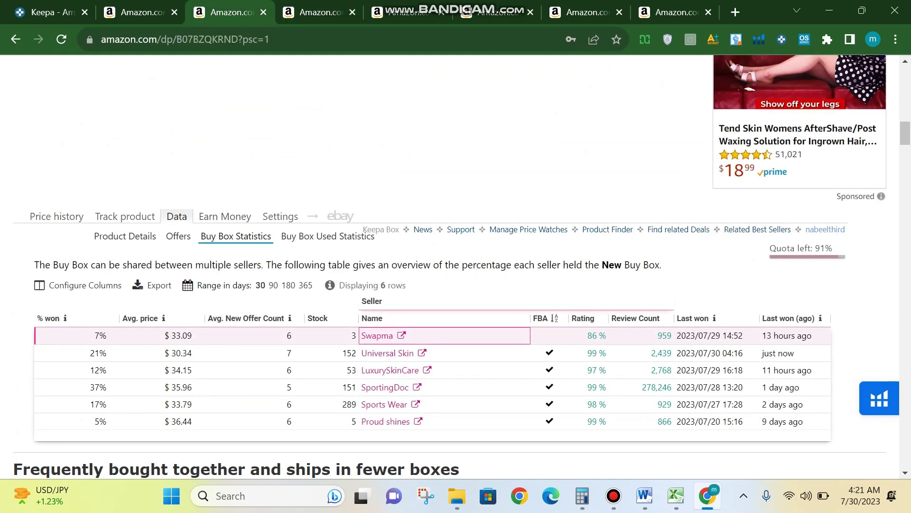
click(125, 236)
click(178, 236)
click(236, 236)
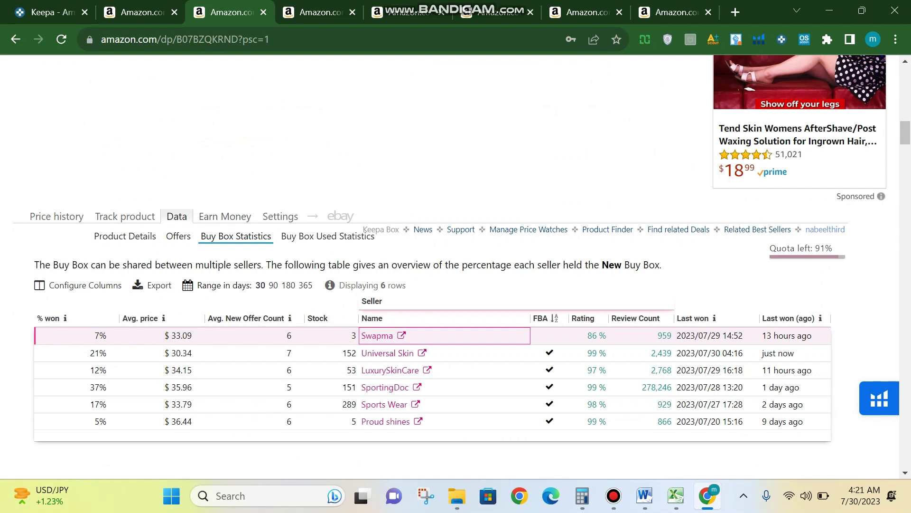
Step: Check the PFB Vanish listing's current price and seller, then return to its Buy Box statistics
scroll(456, 266, up, 10)
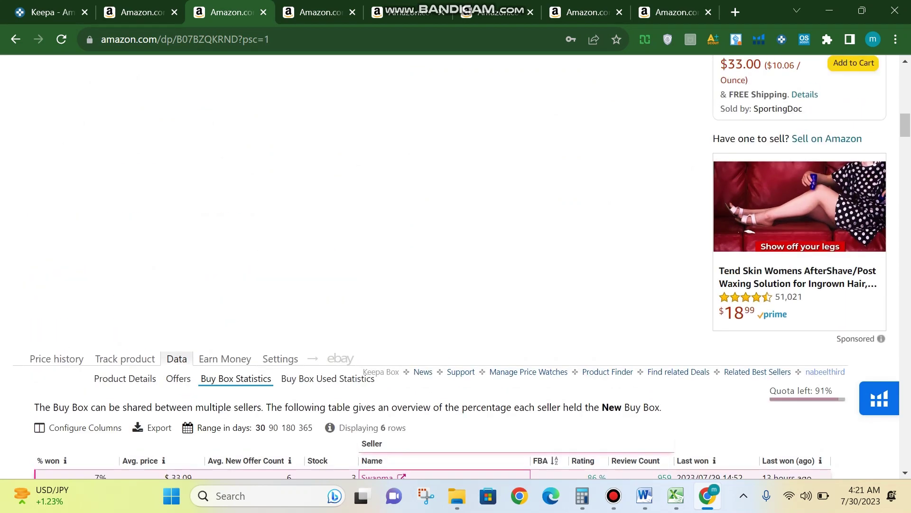
scroll(181, 190, up, 7)
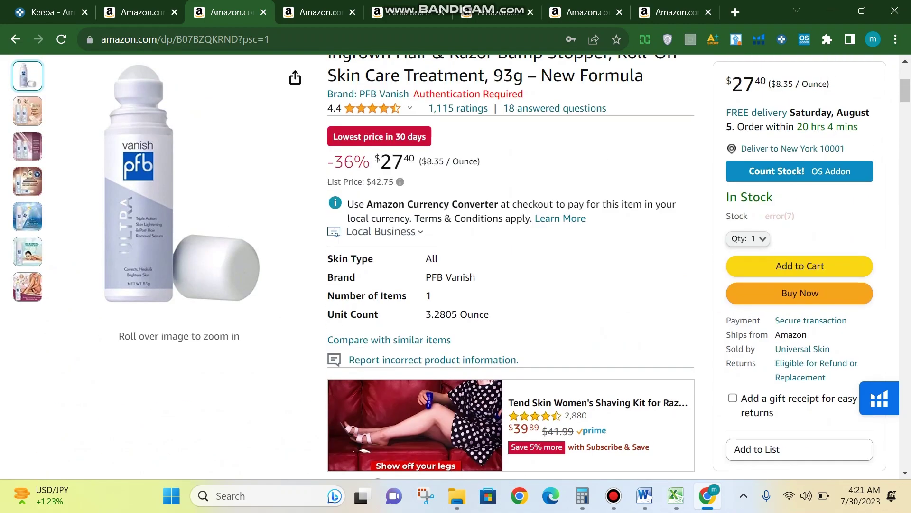
scroll(181, 190, down, 2)
scroll(455, 266, down, 10)
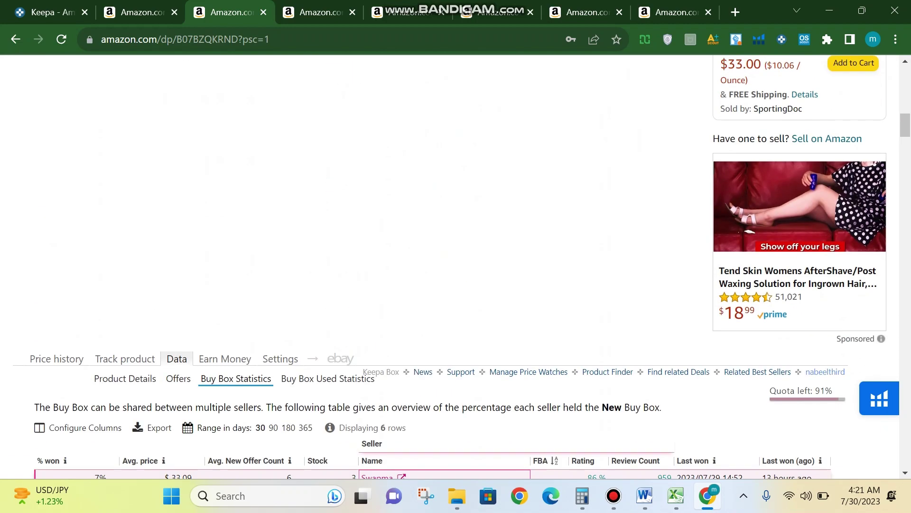
scroll(455, 266, down, 3)
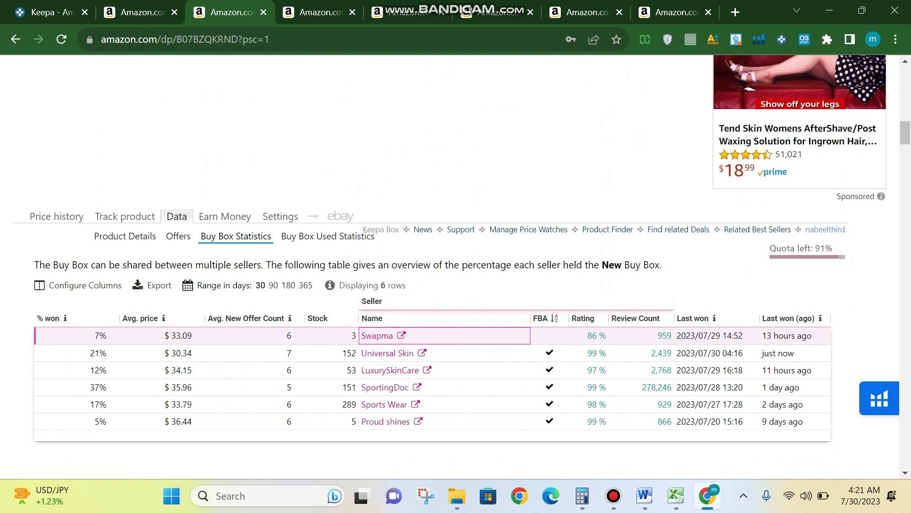
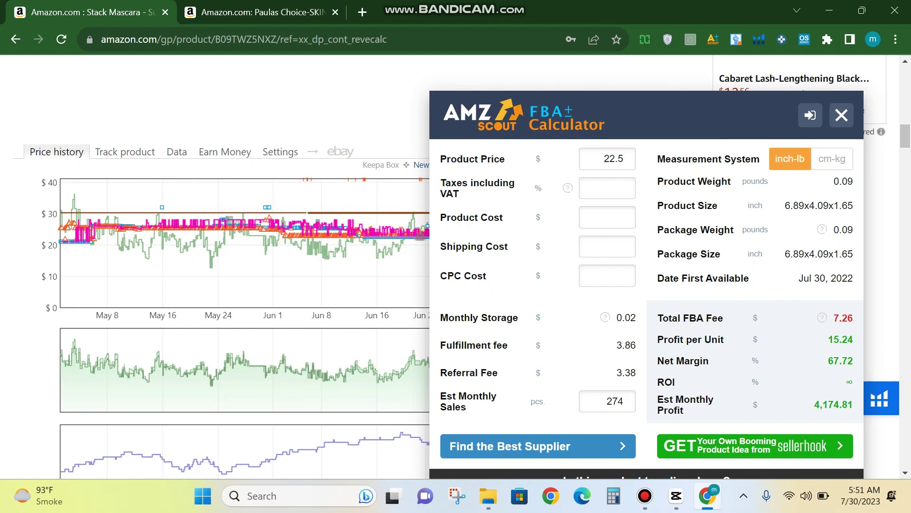
Step: Switch to the Paula's Choice listing and close the AMZScout FBA Calculator covering its Buy Box statistics
key(ctrl+l)
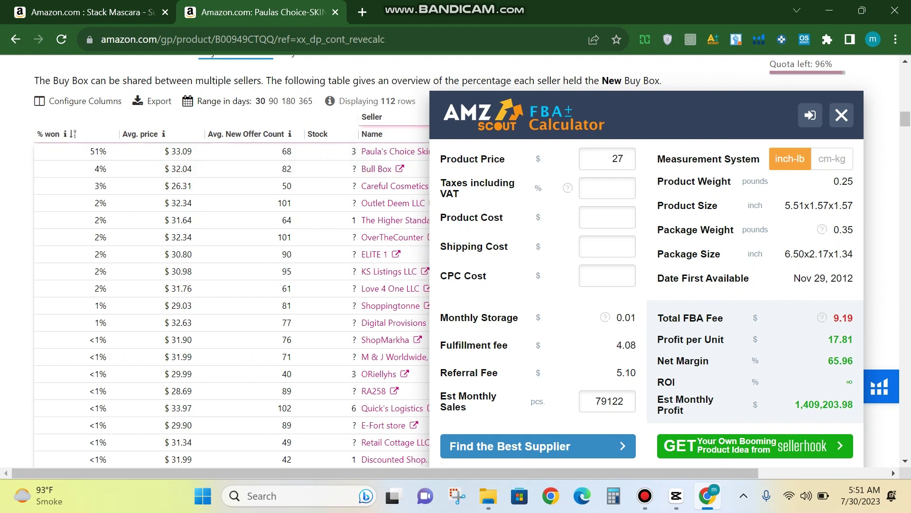
scroll(261, 125, down, 1)
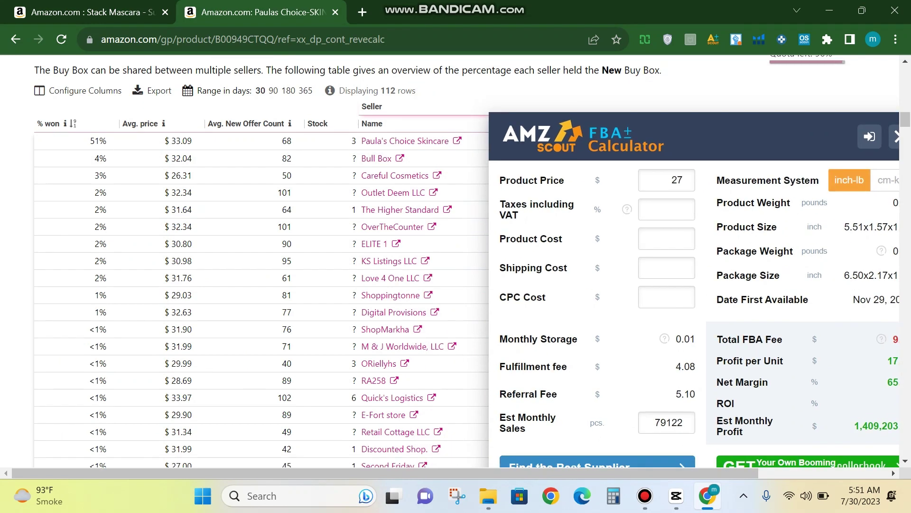
scroll(261, 126, up, 1)
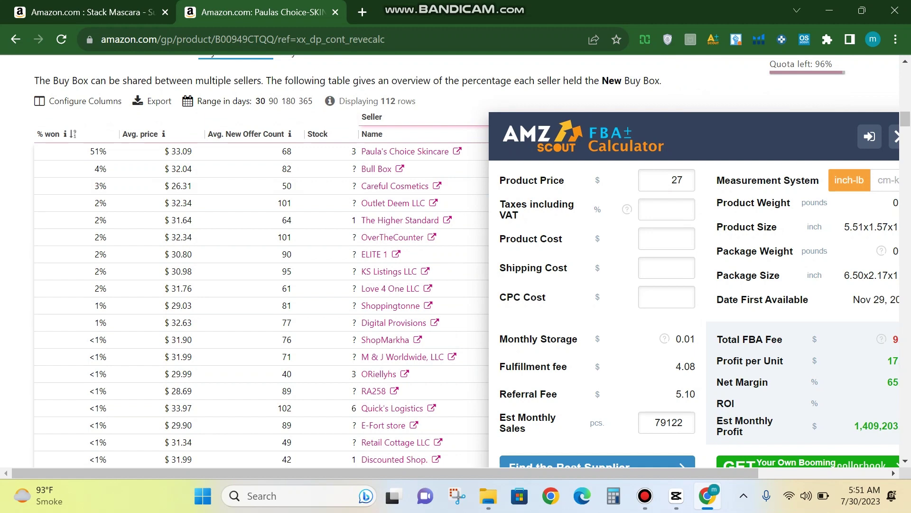
click(775, 209)
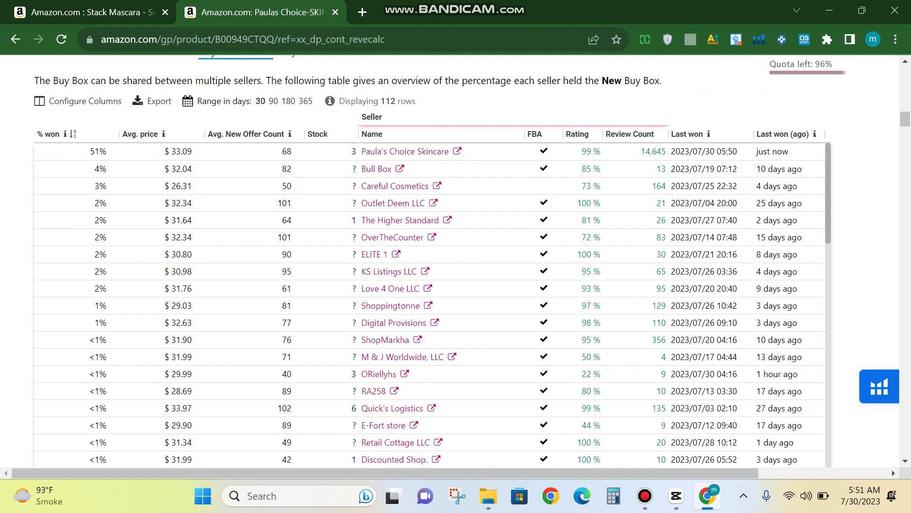
Step: Examine the sellers in the Paula's Choice Buy Box statistics, moving down the table from the first row
click(255, 150)
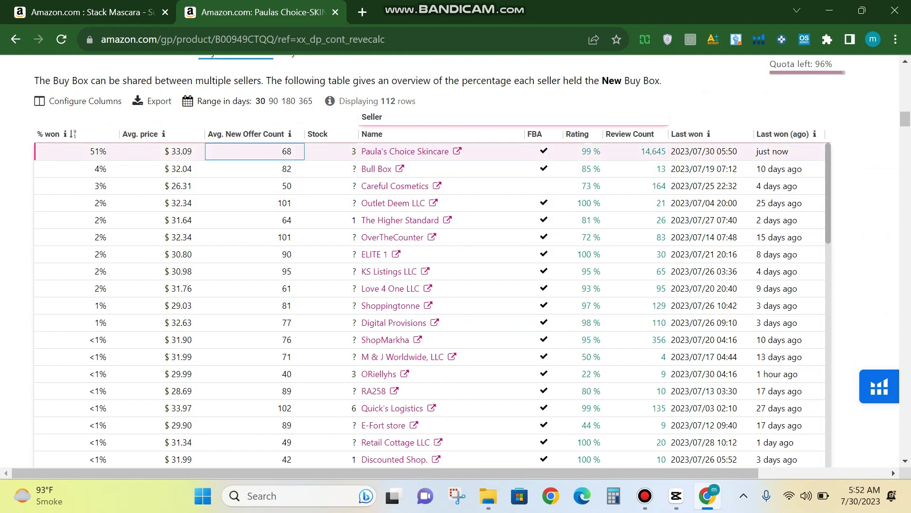
key(Down)
key(Down)
key(Down)
key(Down)
key(Down)
key(Down)
key(Down)
key(Down)
key(Down)
key(Down)
key(Down)
key(Left)
key(Down)
key(Down)
key(Down)
key(Down)
key(Down)
key(Down)
key(Down)
key(Down)
key(Down)
key(Down)
key(Down)
key(Down)
key(Down)
key(Down)
key(Down)
key(Down)
key(Down)
key(Down)
key(Down)
key(Down)
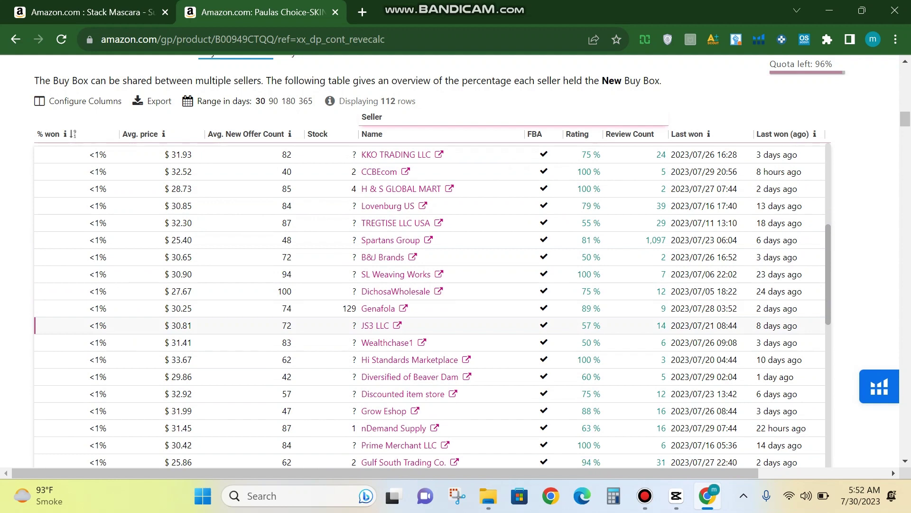
Step: Open the Keepa Buy Box statistics on the Stack Mascara listing and close its FBA Calculator
click(90, 12)
scroll(361, 266, down, 1)
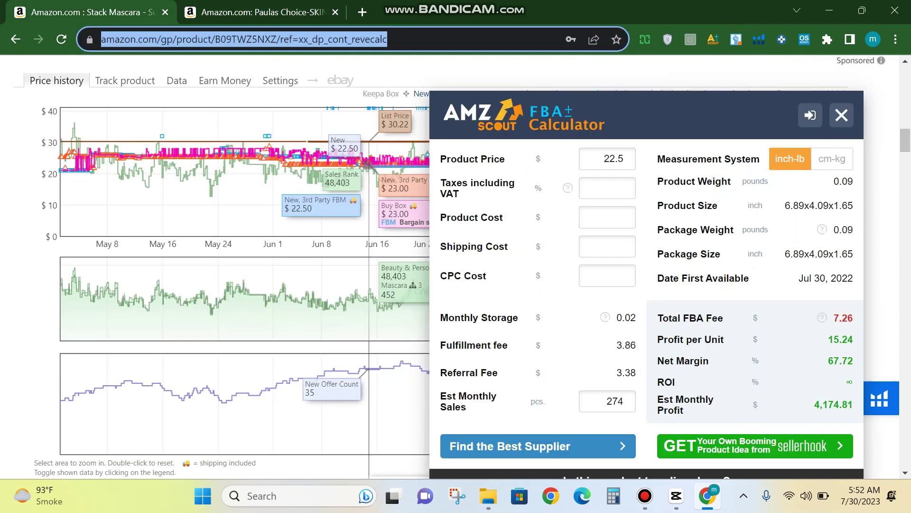
scroll(313, 266, up, 1)
scroll(313, 265, up, 1)
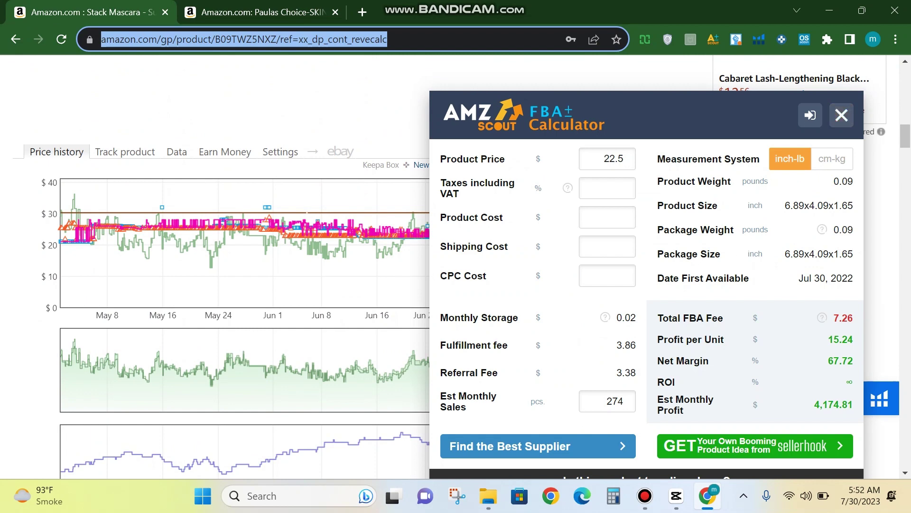
click(177, 152)
click(236, 173)
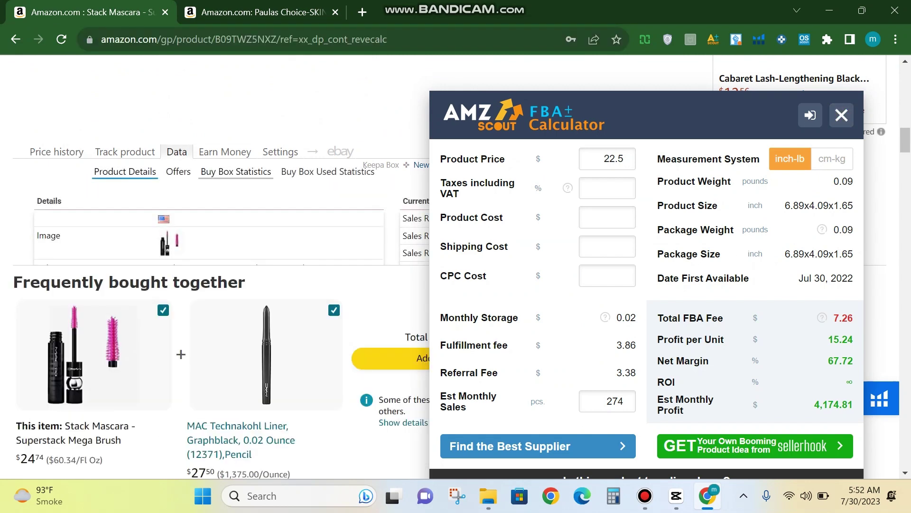
click(842, 114)
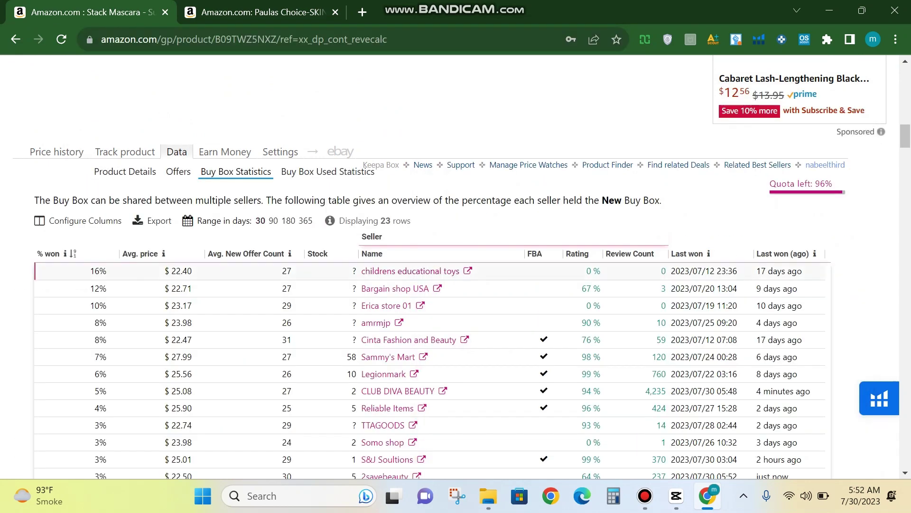
Step: Examine the win percentages, average prices and stock of the sellers in the Stack Mascara Buy Box statistics, including Sammy's Mart
scroll(360, 268, down, 2)
scroll(361, 268, down, 2)
scroll(360, 268, up, 2)
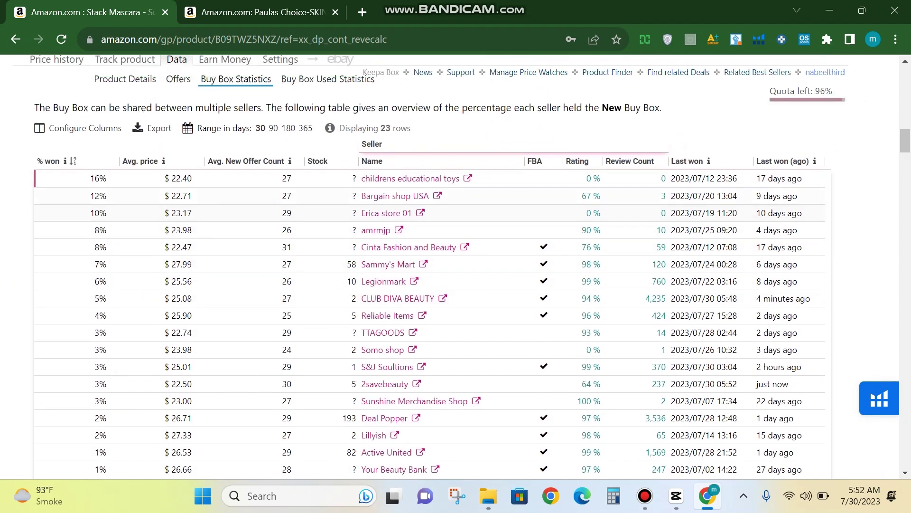
scroll(361, 214, down, 2)
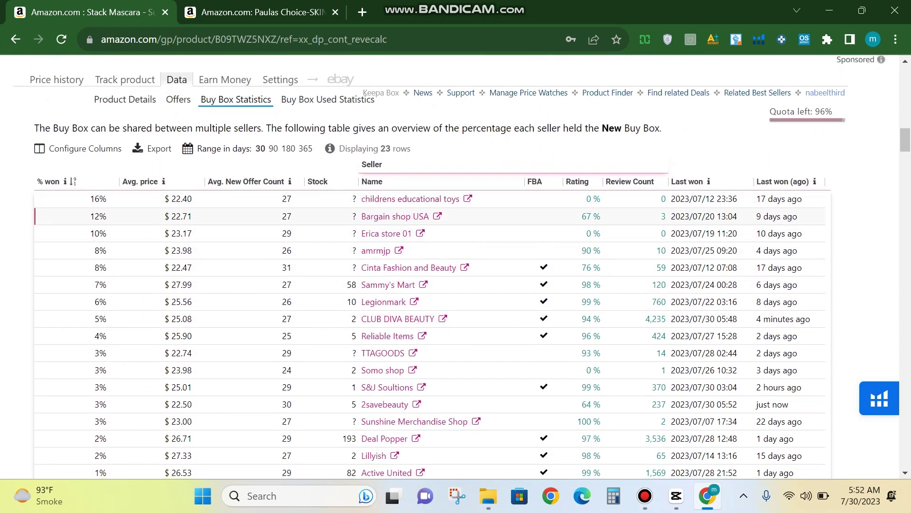
click(332, 215)
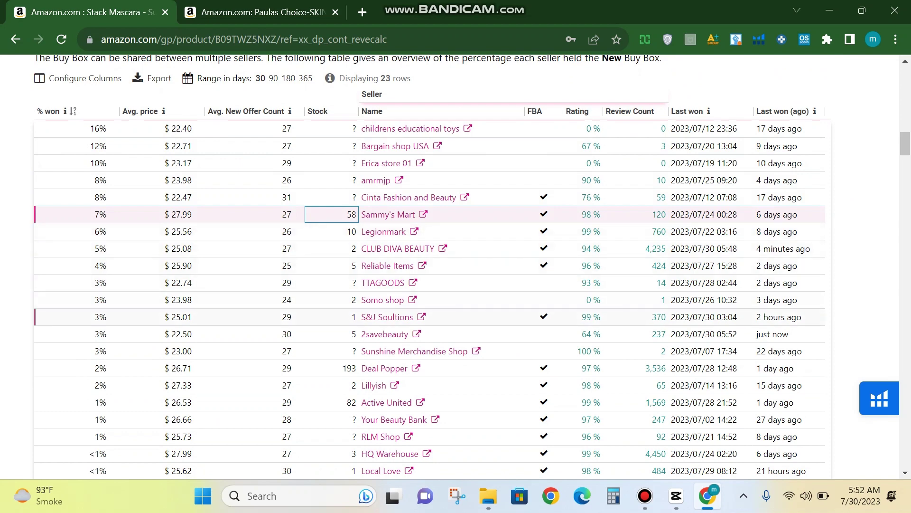
scroll(361, 348, down, 2)
scroll(361, 332, up, 3)
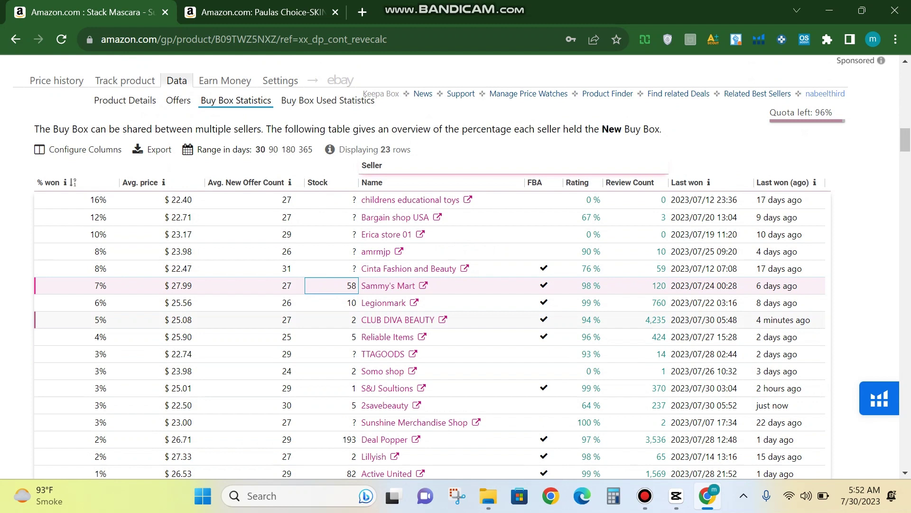
scroll(455, 266, up, 6)
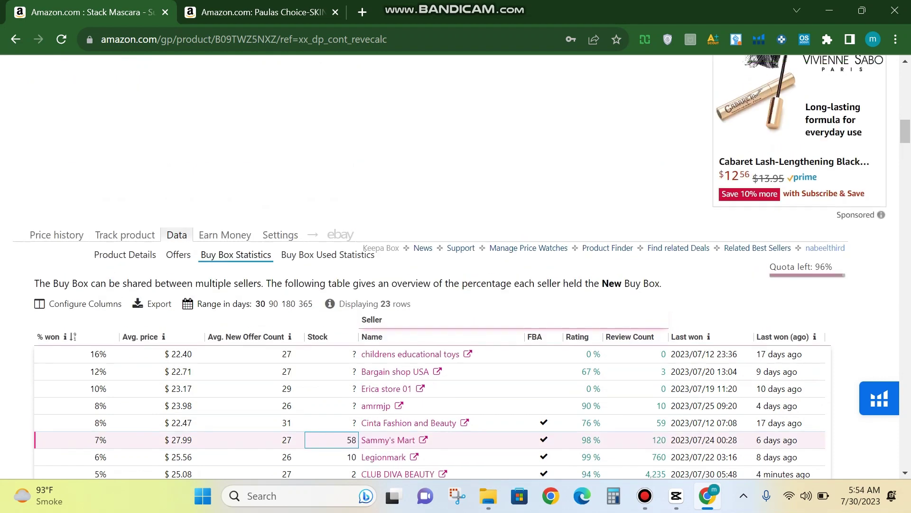
scroll(456, 266, down, 6)
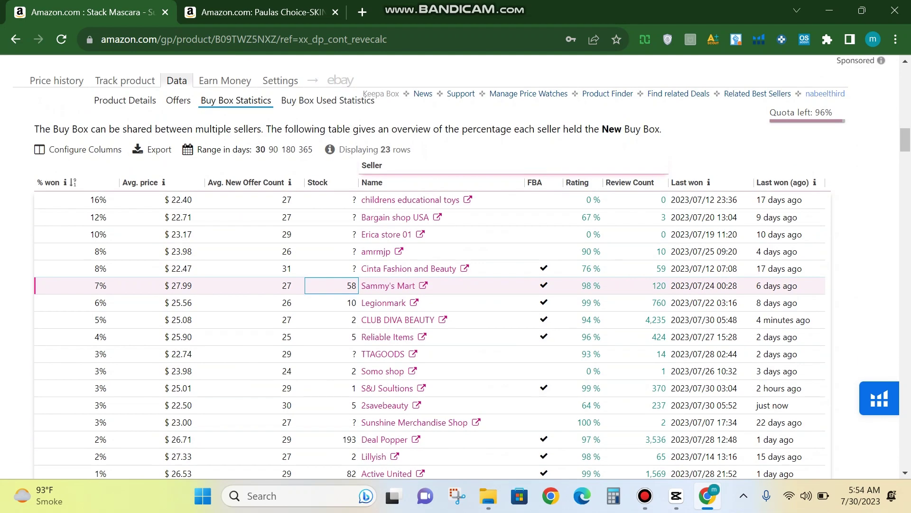